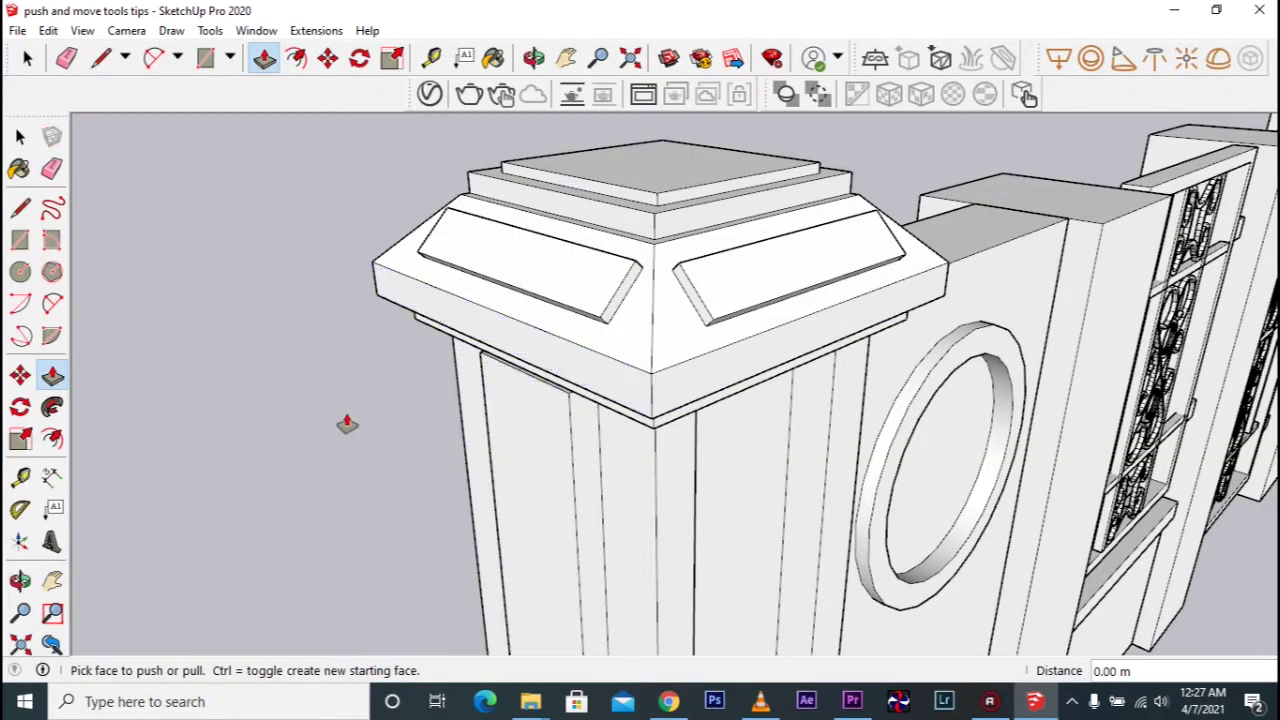
Orbit toward the pillar's stepped cap and pick the Push/Pull tool
{"action": "middle_click_drag", "start_coordinate": [349, 359], "coordinate": [608, 383]}
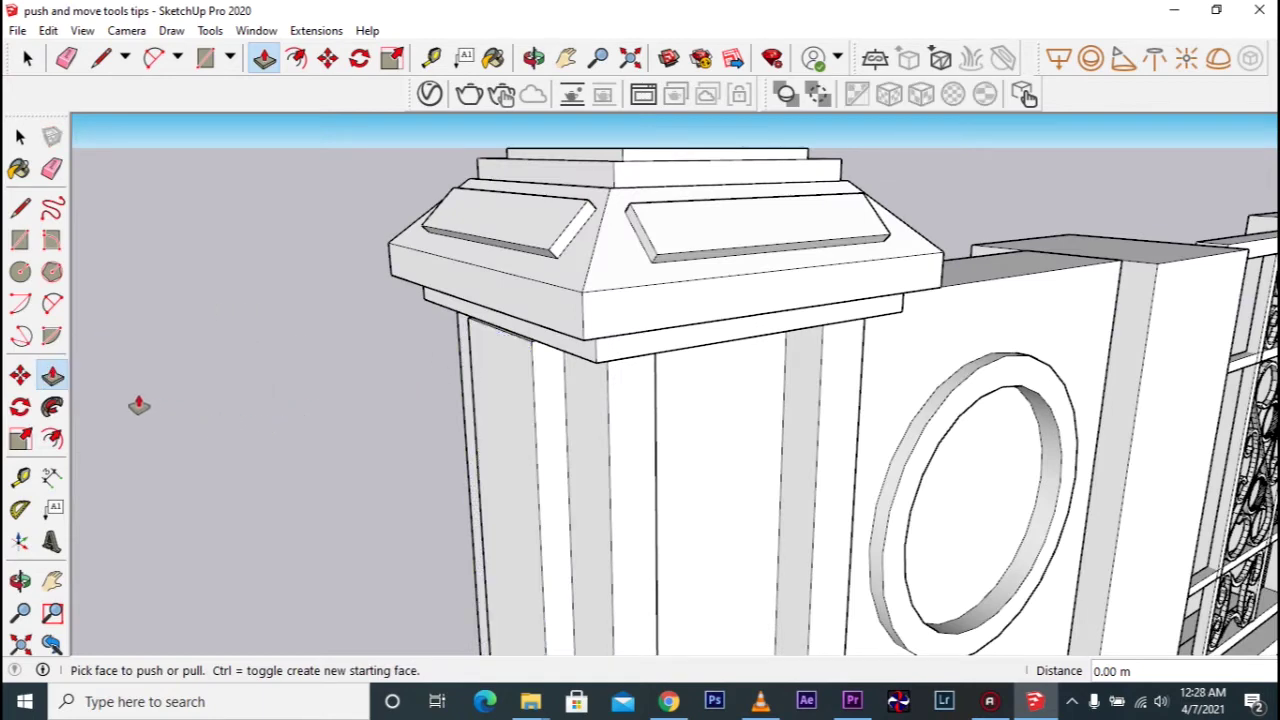
{"action": "left_click", "coordinate": [55, 376]}
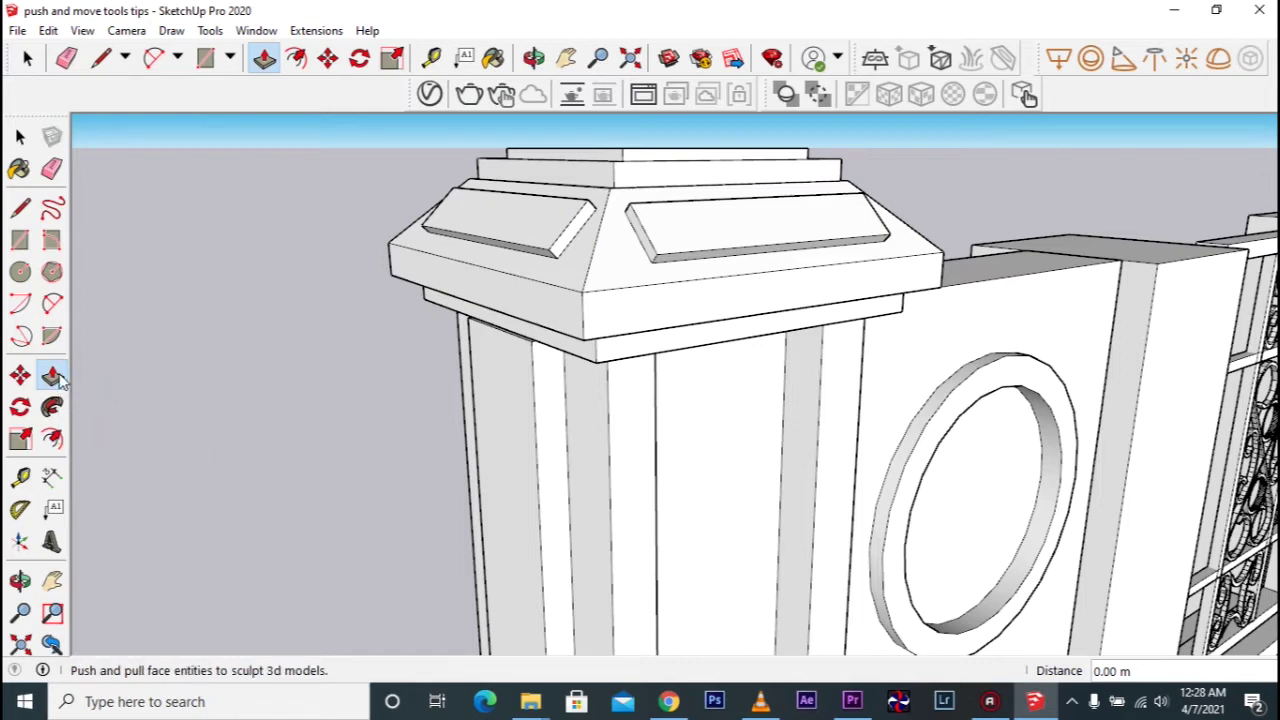
Pull the cap's left panel outward and raise the cap's top face 0.03 m
{"action": "middle_click_drag", "start_coordinate": [423, 366], "coordinate": [440, 400]}
{"action": "left_click", "coordinate": [550, 318]}
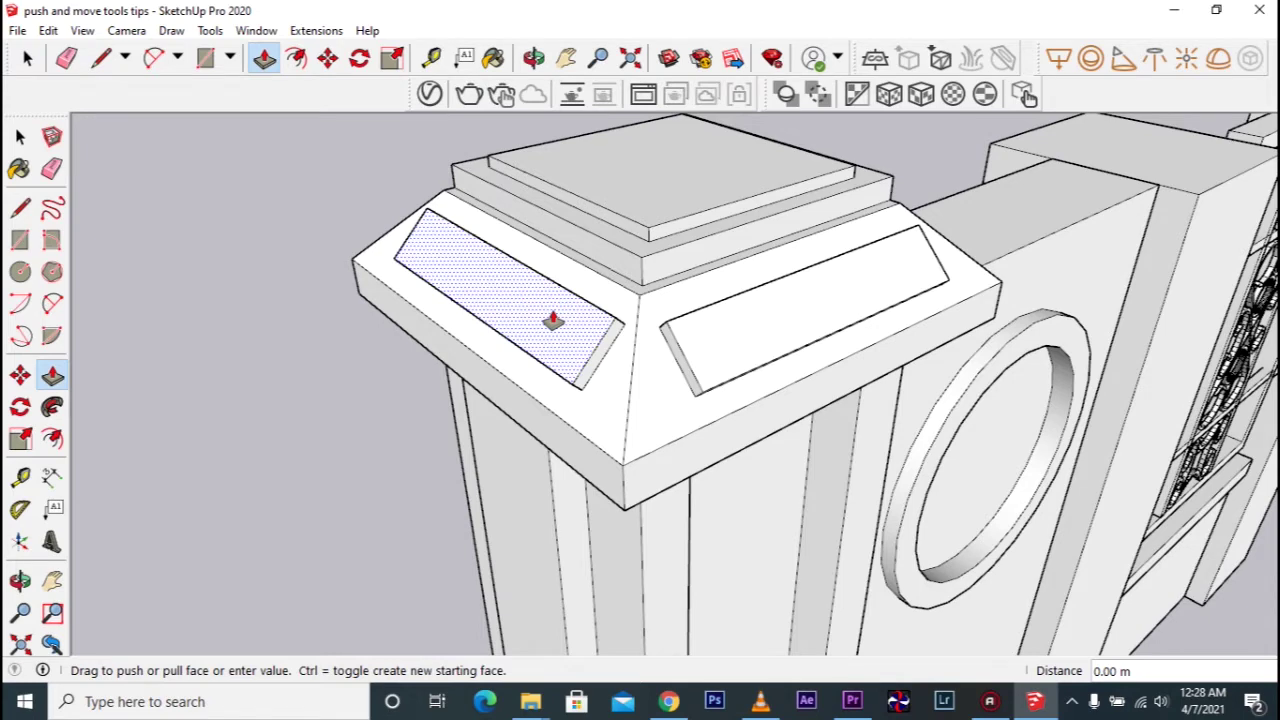
{"action": "mouse_move", "coordinate": [551, 322]}
{"action": "left_mouse_down"}
{"action": "mouse_move", "coordinate": [511, 300]}
{"action": "mouse_move", "coordinate": [553, 322]}
{"action": "left_mouse_up"}
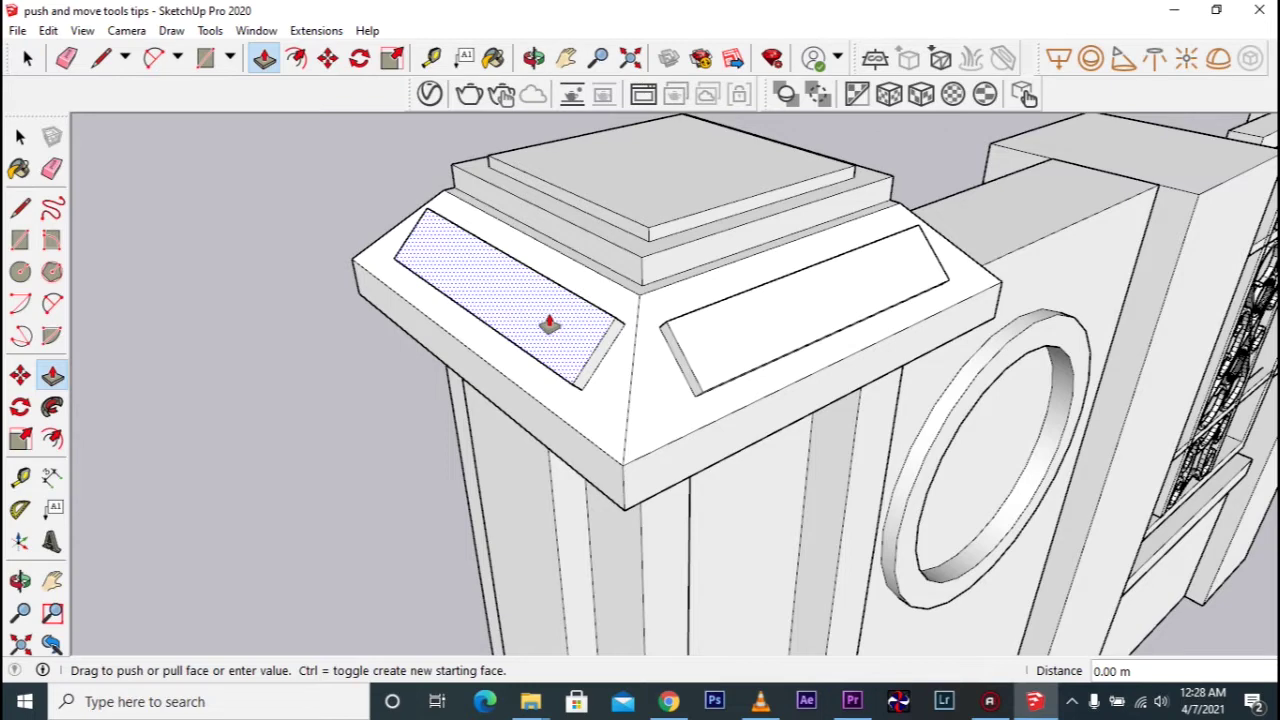
{"action": "left_click_drag", "start_coordinate": [646, 205], "coordinate": [647, 162]}
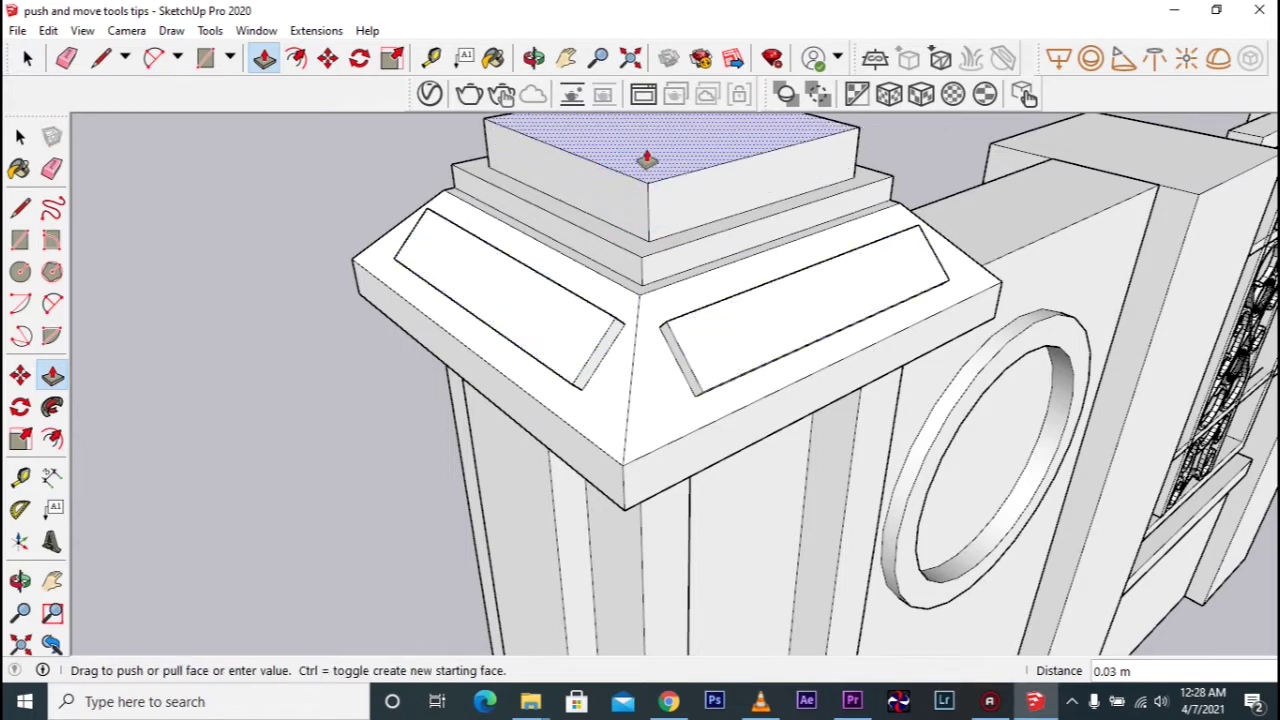
{"action": "left_click", "coordinate": [647, 160]}
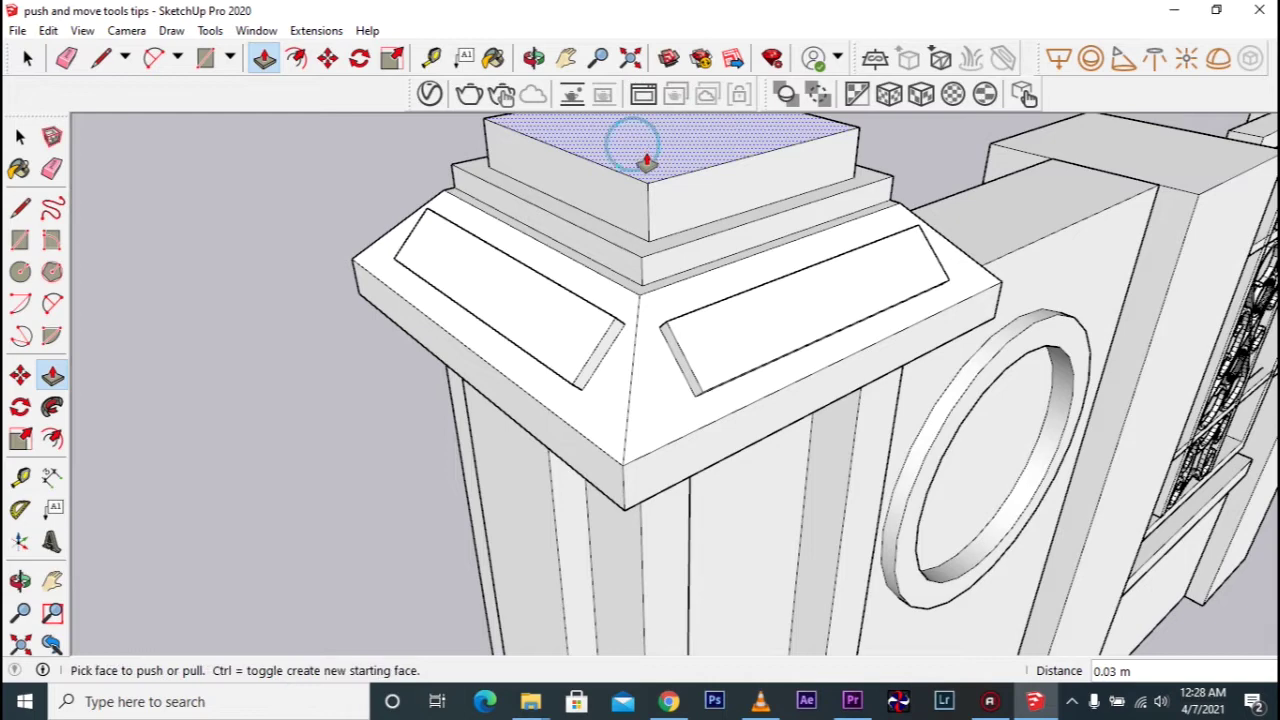
Push both cap side panels inward, recessing them 0.02 m
{"action": "left_click", "coordinate": [724, 340]}
{"action": "left_click", "coordinate": [710, 345]}
{"action": "left_click", "coordinate": [537, 306]}
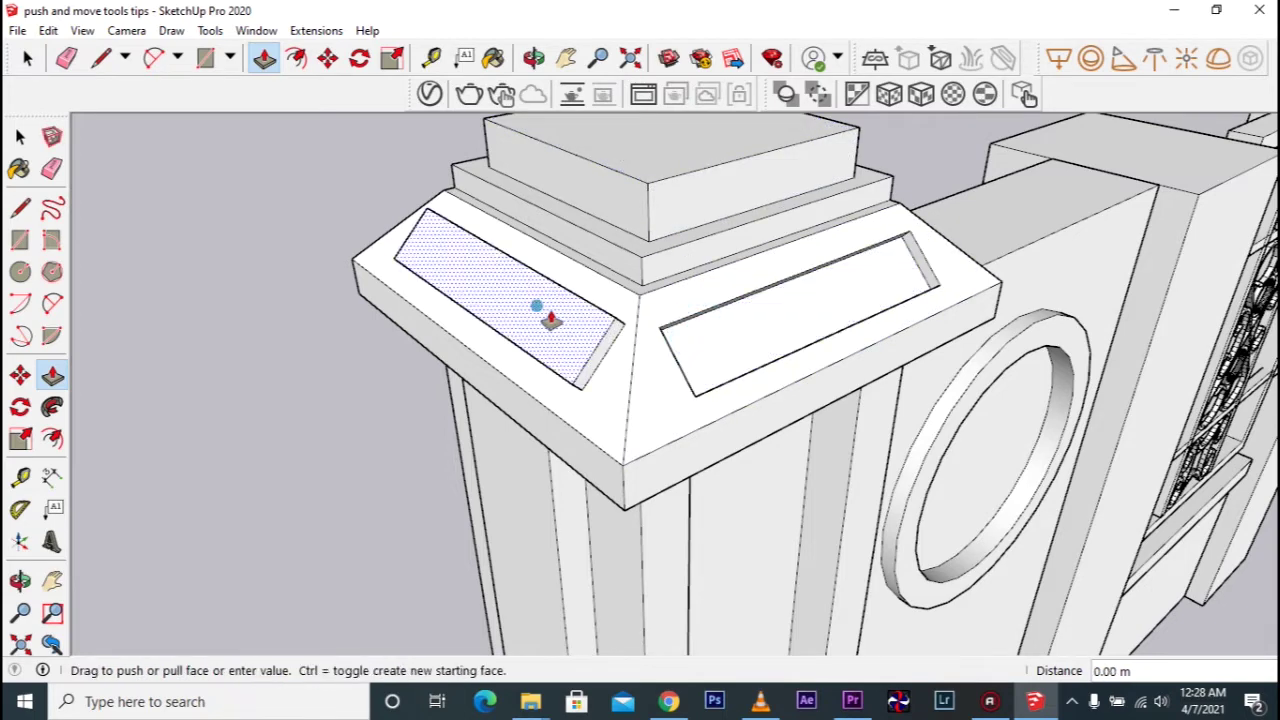
{"action": "left_click", "coordinate": [560, 323]}
{"action": "middle_click_drag", "start_coordinate": [680, 345], "coordinate": [457, 400]}
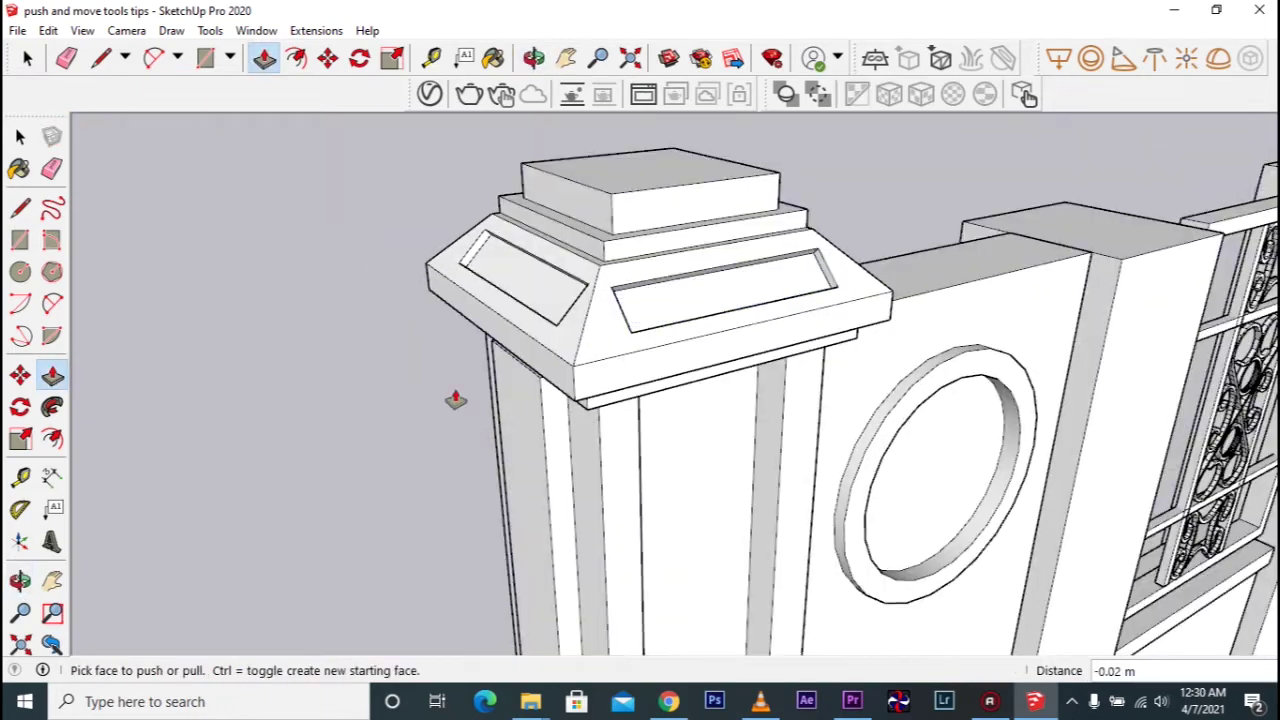
{"action": "mouse_move", "coordinate": [120, 371]}
{"action": "middle_mouse_down"}
{"action": "mouse_move", "coordinate": [486, 371]}
{"action": "mouse_move", "coordinate": [534, 351]}
{"action": "mouse_move", "coordinate": [629, 272]}
{"action": "middle_mouse_up"}
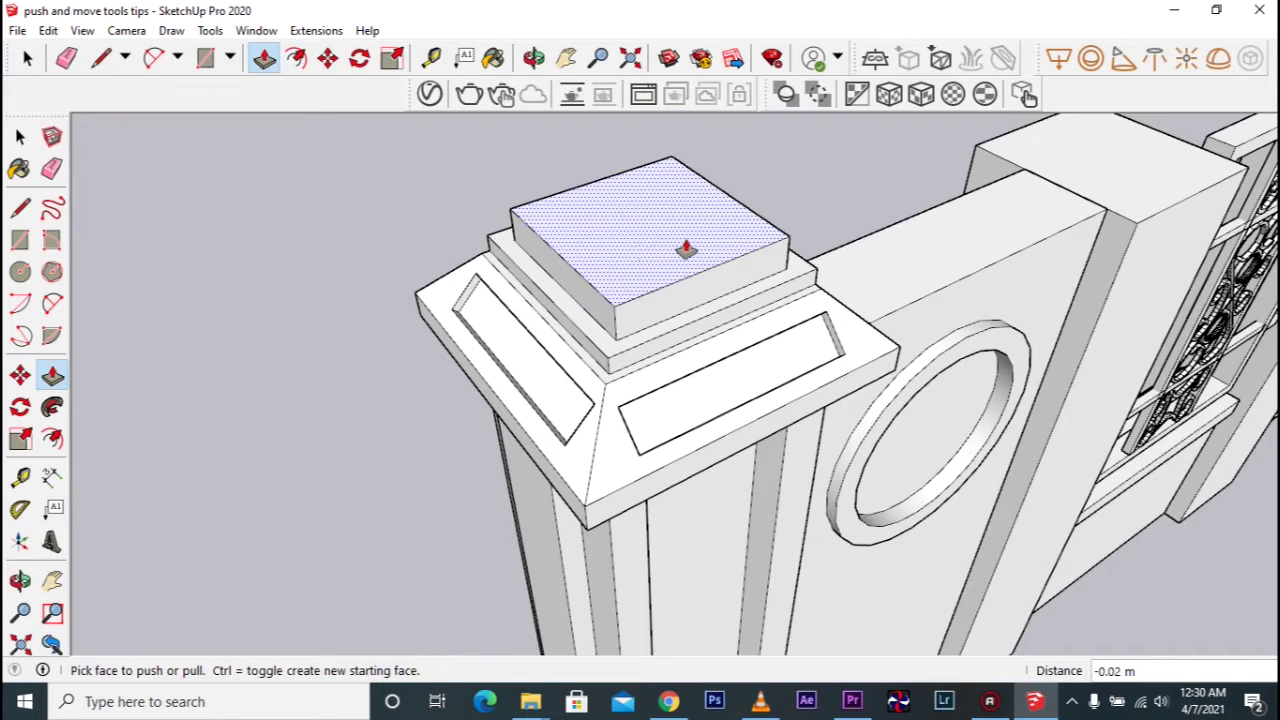
Raise the cap top 0.04 m and the step 0.01 m, and pull the left panel outward
{"action": "left_click", "coordinate": [637, 251]}
{"action": "left_click", "coordinate": [640, 223]}
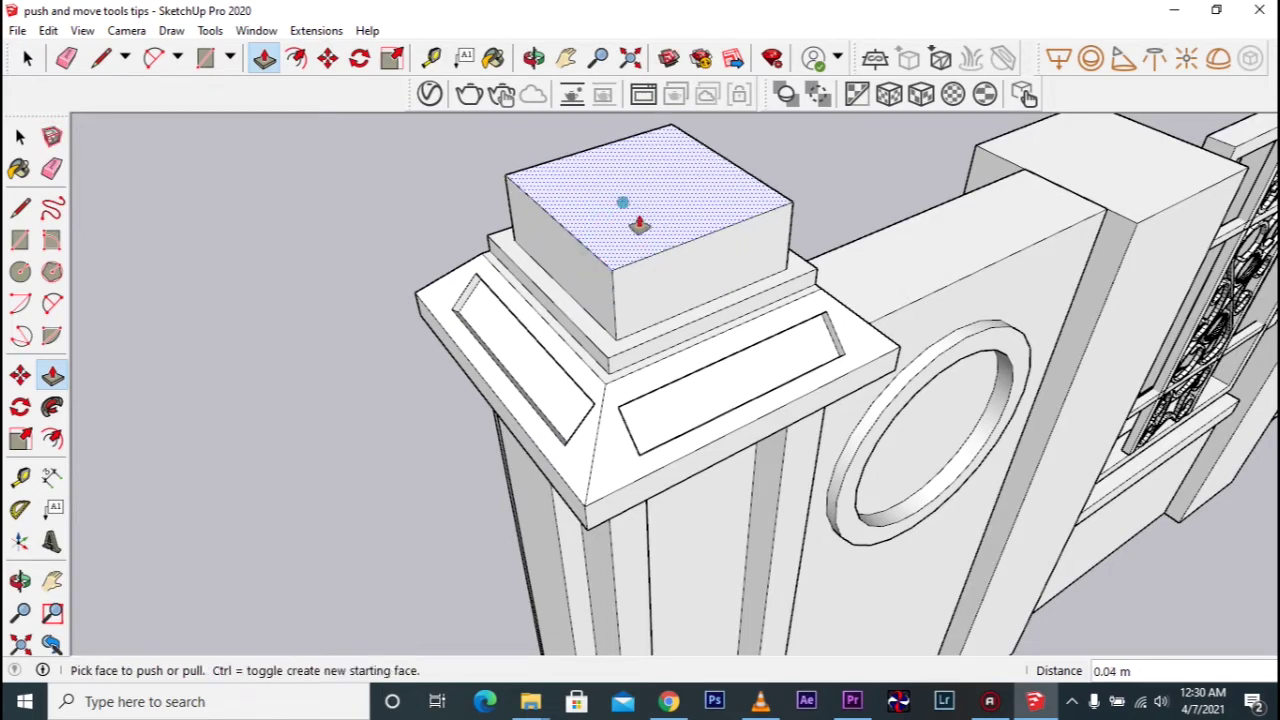
{"action": "left_click", "coordinate": [663, 349]}
{"action": "left_click", "coordinate": [672, 362]}
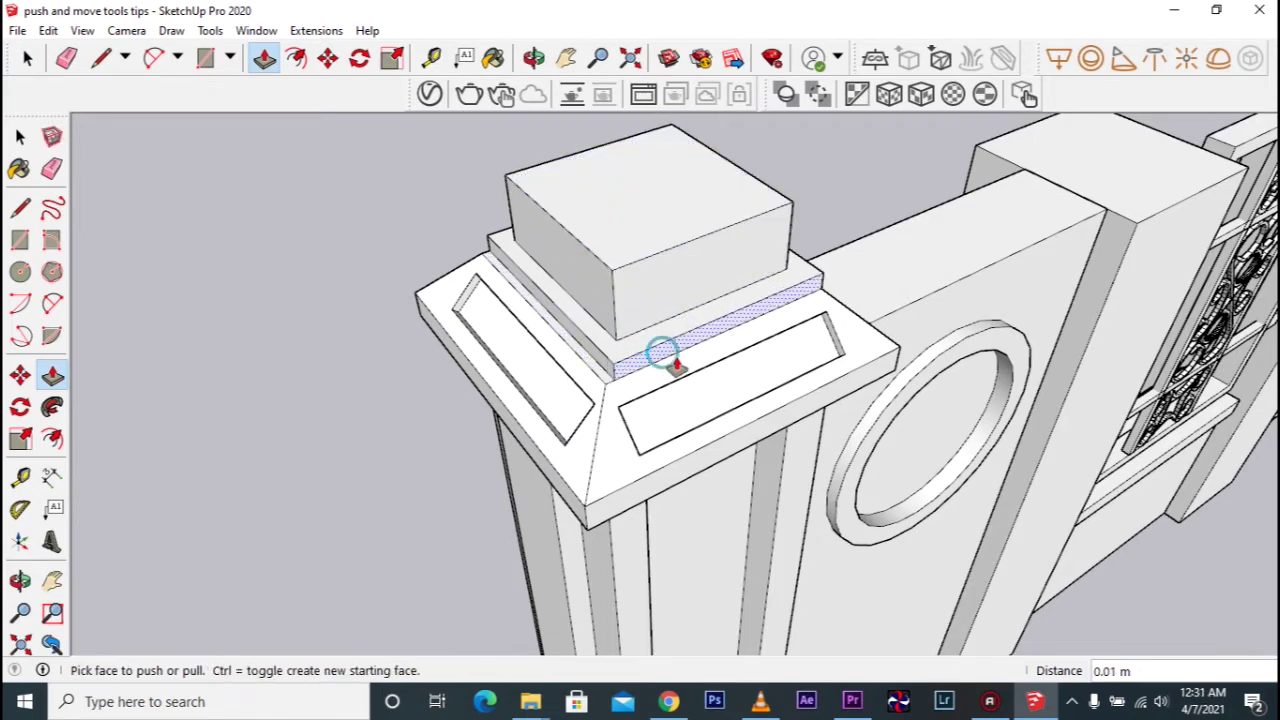
{"action": "left_click", "coordinate": [538, 385]}
{"action": "left_click", "coordinate": [521, 378]}
Pull the round window out 0.07 m, then push its inner circle -0.08 m into the wall
{"action": "middle_click_drag", "start_coordinate": [521, 378], "coordinate": [854, 443]}
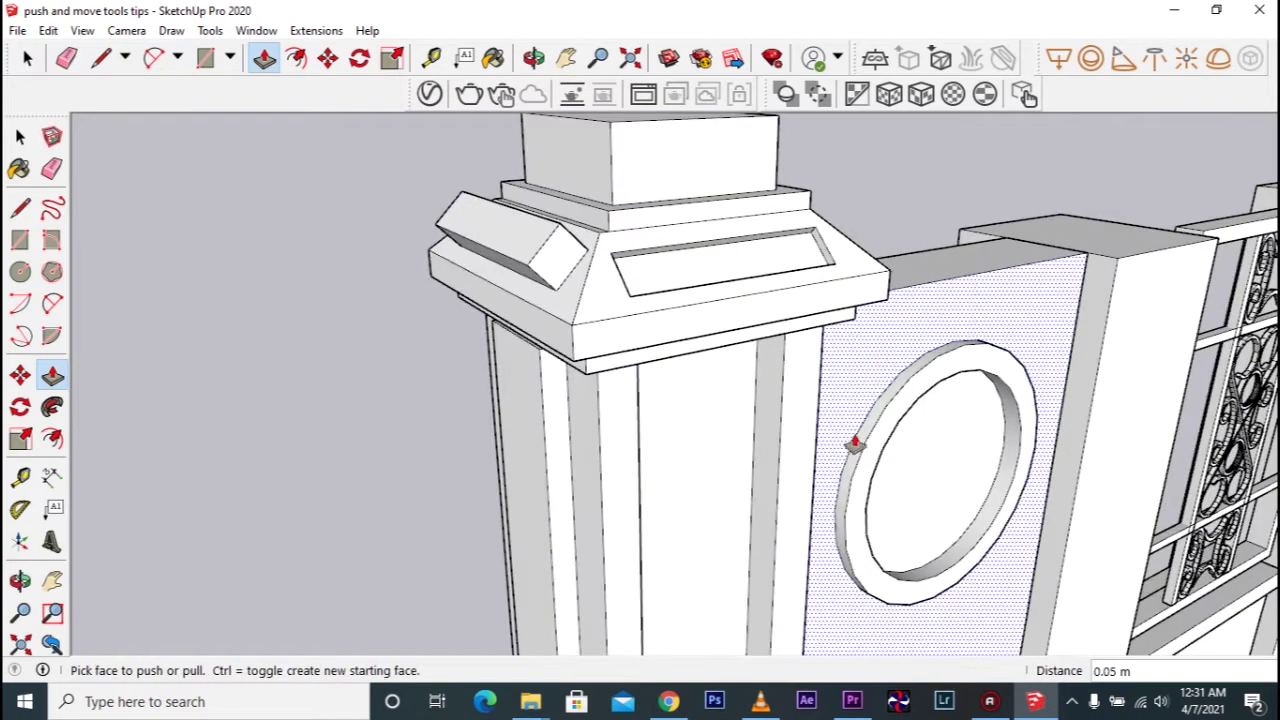
{"action": "left_click", "coordinate": [890, 443]}
{"action": "left_click", "coordinate": [940, 460]}
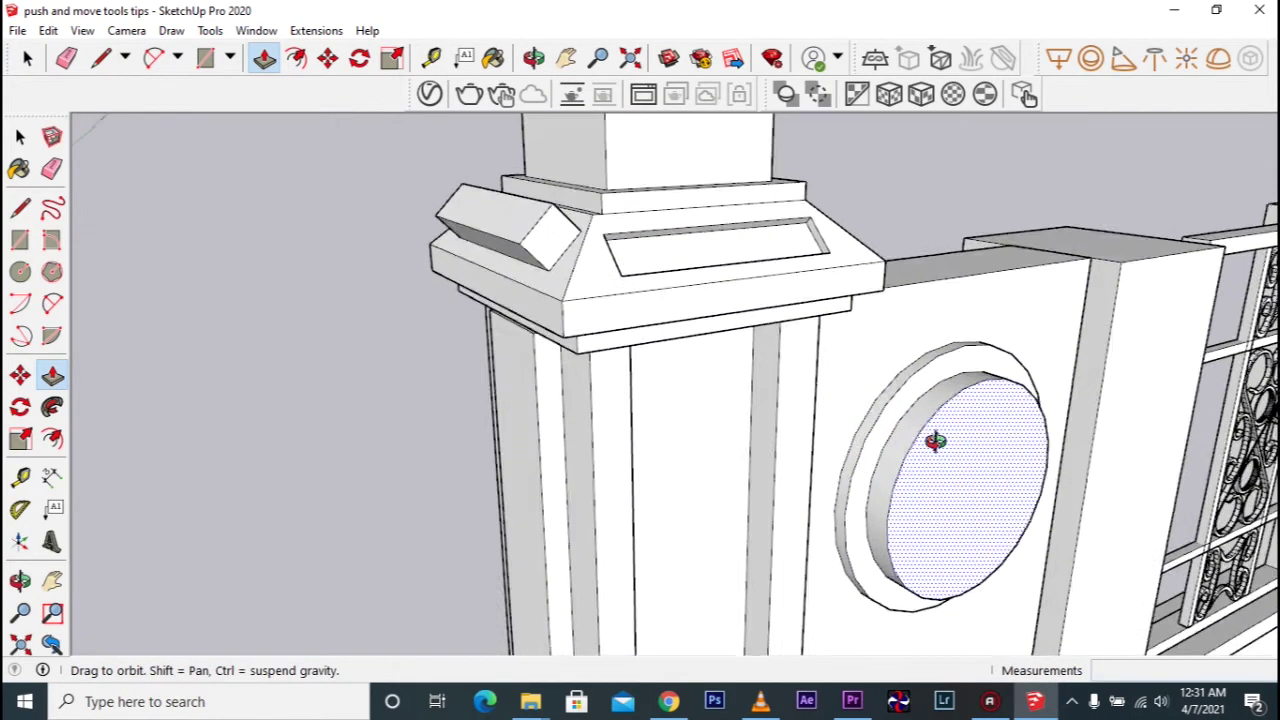
{"action": "middle_click_drag", "start_coordinate": [934, 437], "coordinate": [906, 449]}
{"action": "scroll", "coordinate": [920, 455], "scroll_direction": "up", "scroll_amount": 2}
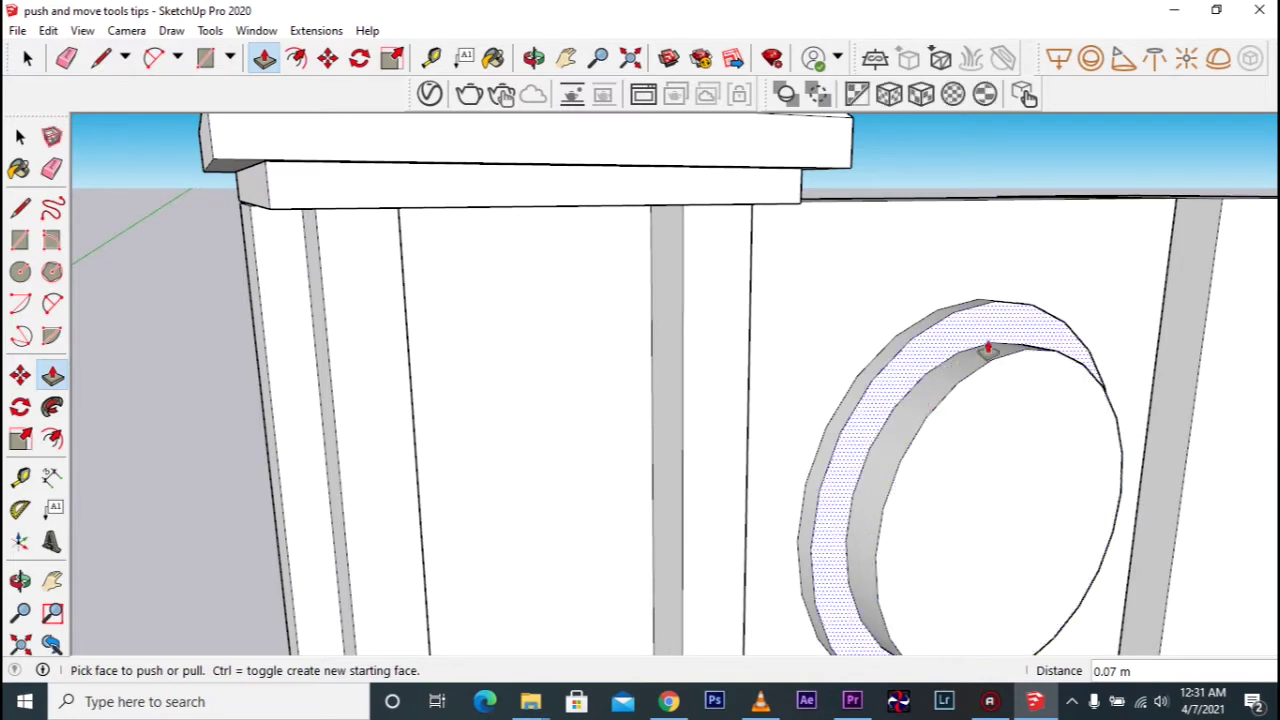
{"action": "left_click", "coordinate": [988, 468]}
{"action": "left_click", "coordinate": [914, 480]}
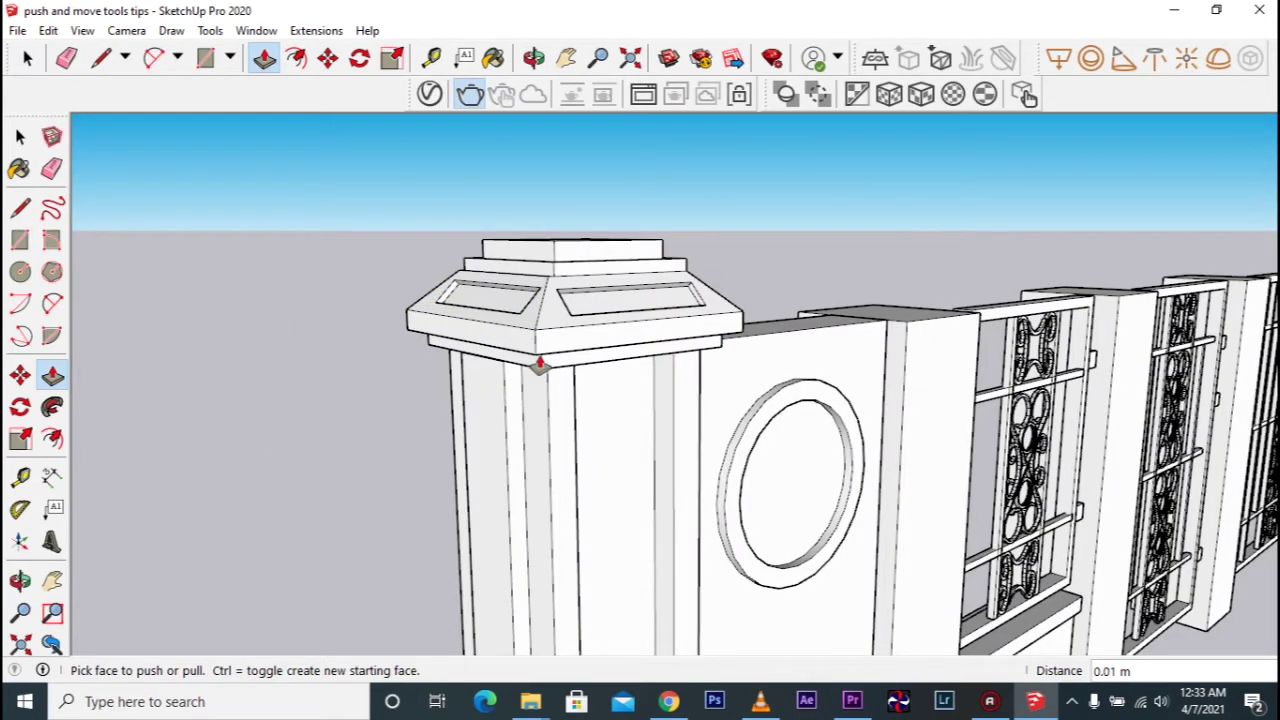
Pull the cap panel out about 0.13 m and raise the cap top into a tall box
{"action": "left_click", "coordinate": [505, 307]}
{"action": "left_click", "coordinate": [428, 263]}
{"action": "middle_click_drag", "start_coordinate": [428, 263], "coordinate": [569, 280]}
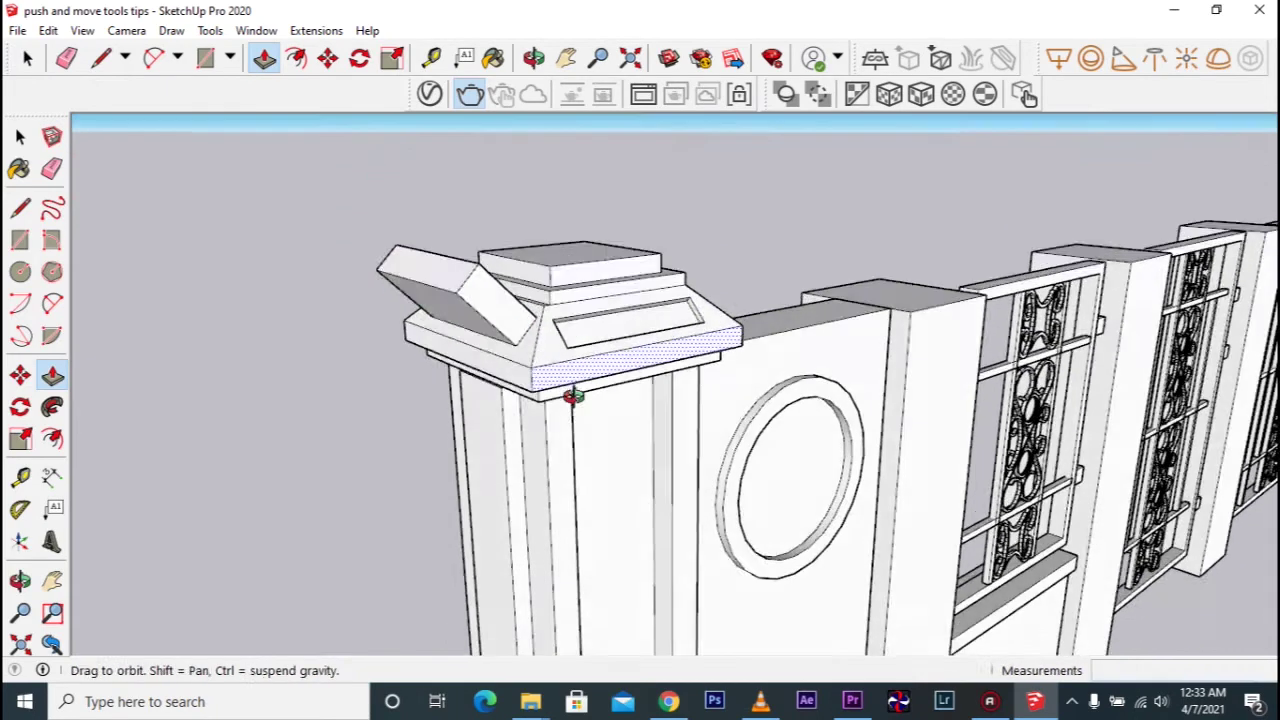
{"action": "left_click", "coordinate": [569, 280]}
{"action": "left_click", "coordinate": [566, 178]}
Pull the round window into a 0.29 m cylinder and pull the pillar's left side outward
{"action": "left_click", "coordinate": [766, 474]}
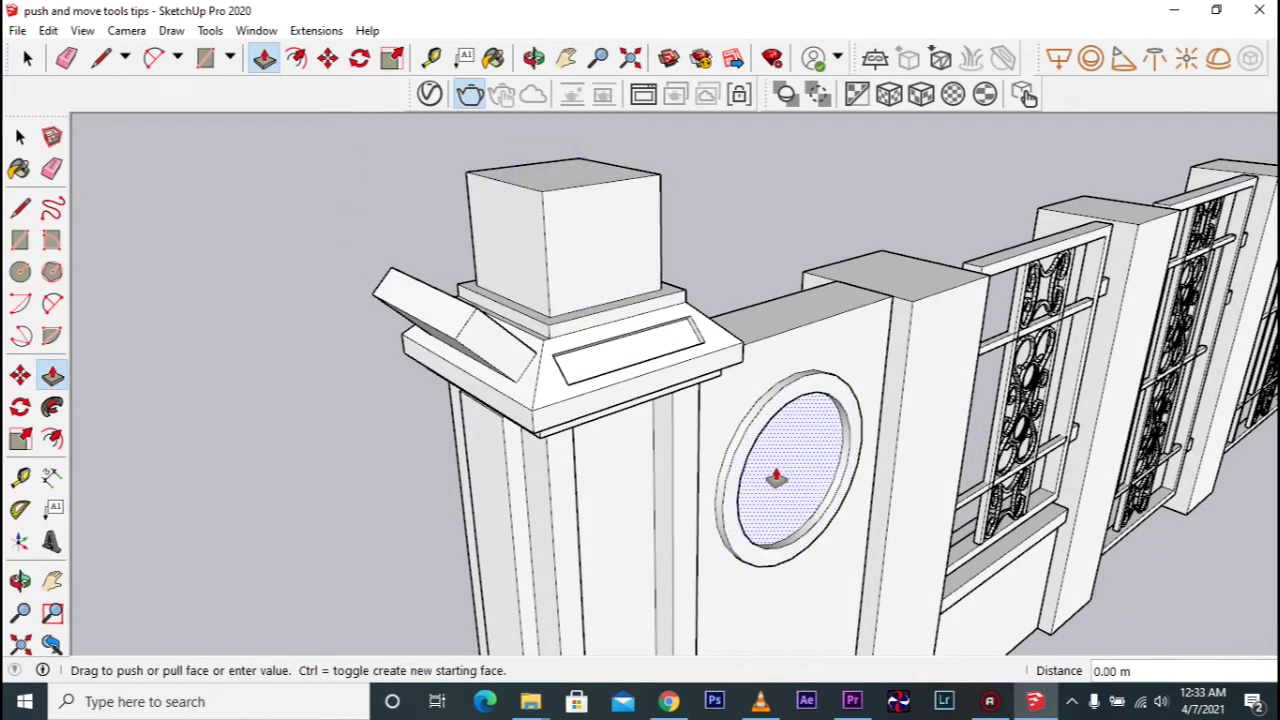
{"action": "left_click", "coordinate": [882, 540]}
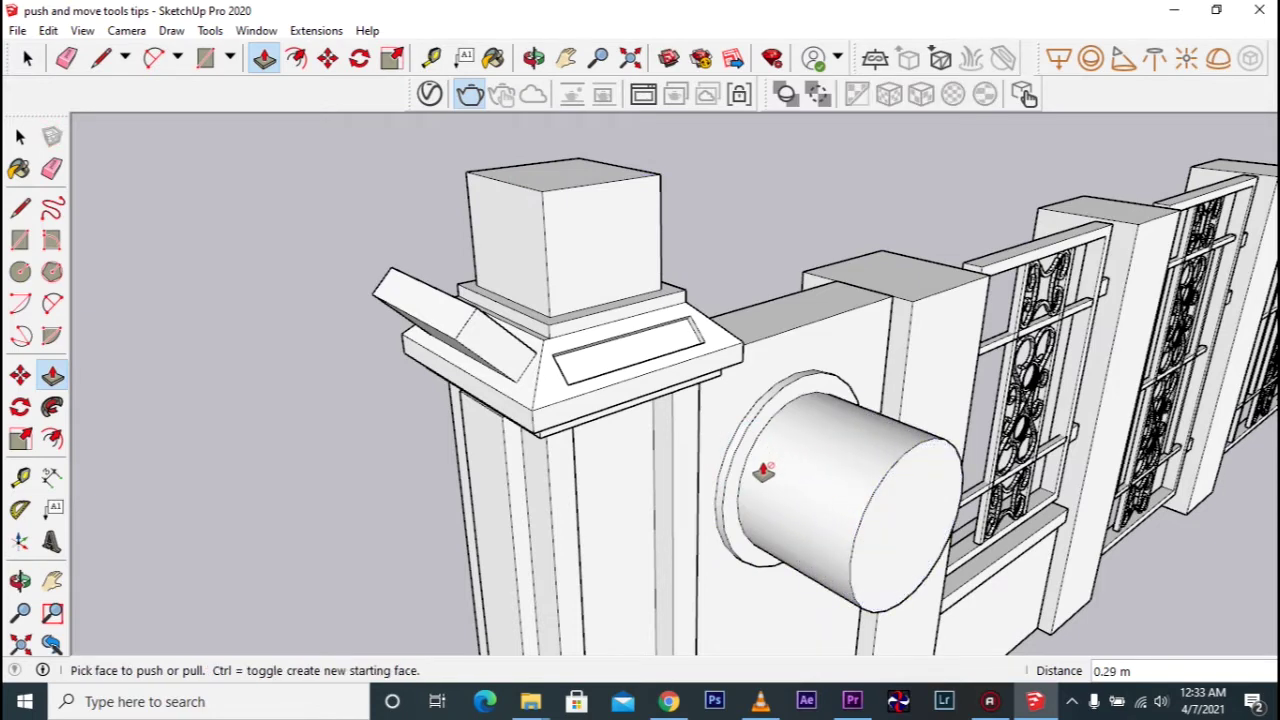
{"action": "left_click", "coordinate": [486, 443]}
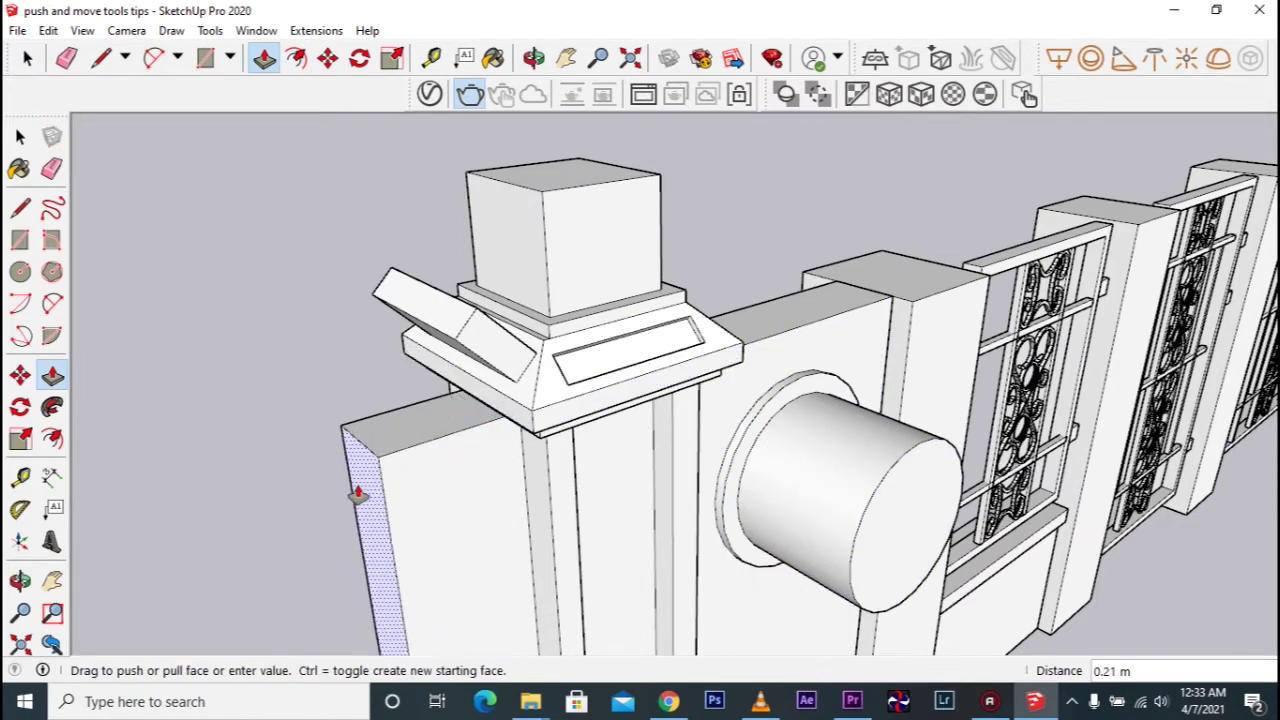
{"action": "left_click", "coordinate": [335, 480]}
{"action": "middle_click_drag", "start_coordinate": [502, 500], "coordinate": [495, 478]}
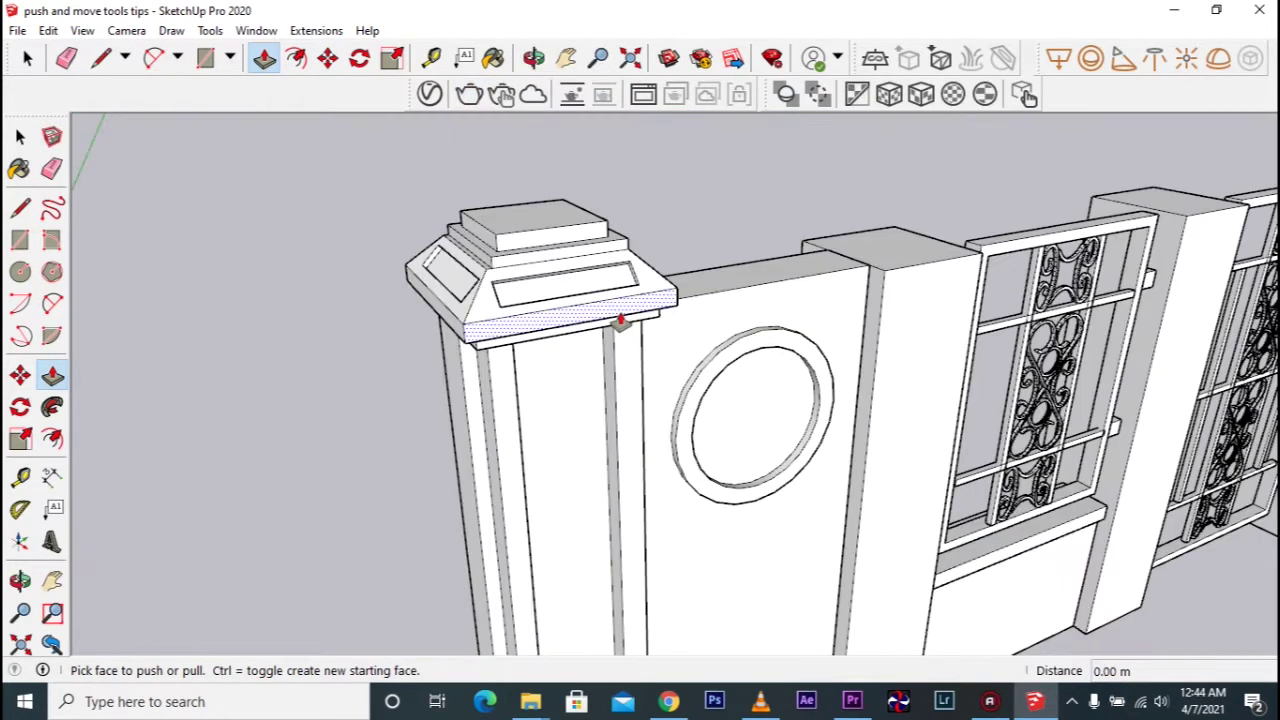
Orbit to a low front view of the fence and grab the small ground square to raise it
{"action": "mouse_move", "coordinate": [523, 346]}
{"action": "middle_mouse_down"}
{"action": "mouse_move", "coordinate": [555, 292]}
{"action": "mouse_move", "coordinate": [543, 380]}
{"action": "mouse_move", "coordinate": [492, 484]}
{"action": "middle_mouse_up"}
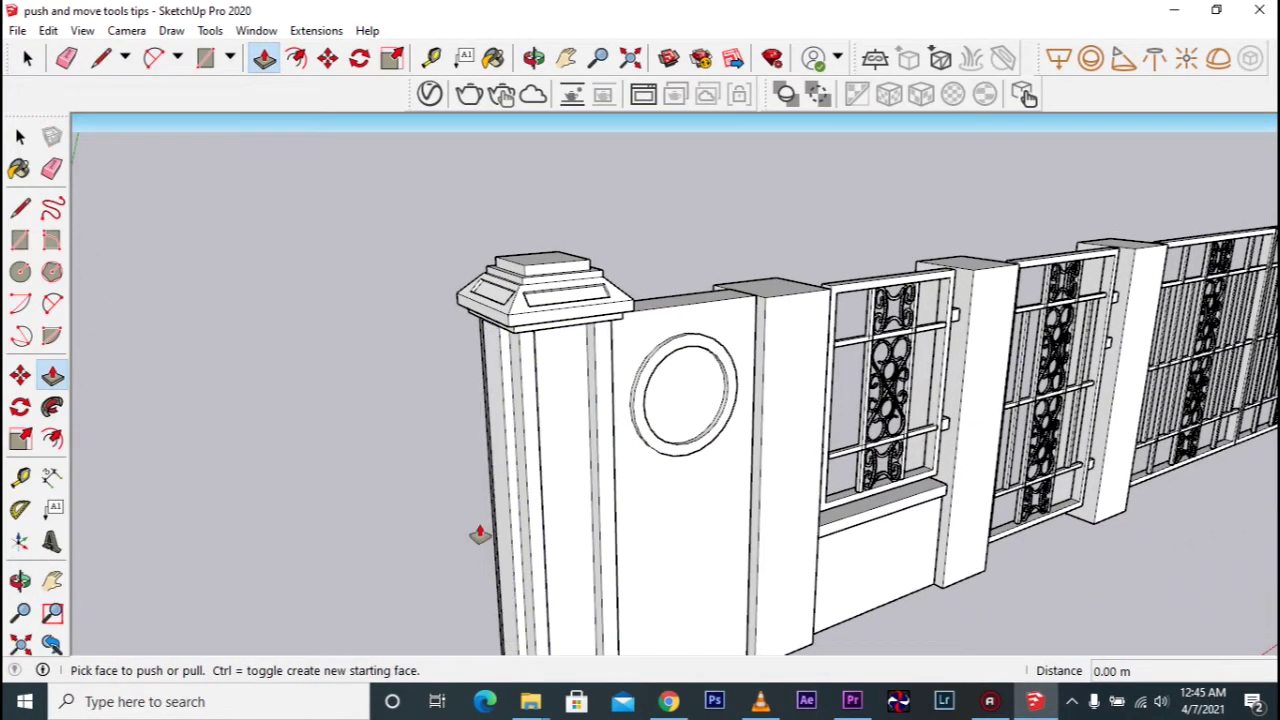
{"action": "mouse_move", "coordinate": [500, 543]}
{"action": "middle_mouse_down"}
{"action": "mouse_move", "coordinate": [560, 383]}
{"action": "mouse_move", "coordinate": [545, 380]}
{"action": "middle_mouse_up"}
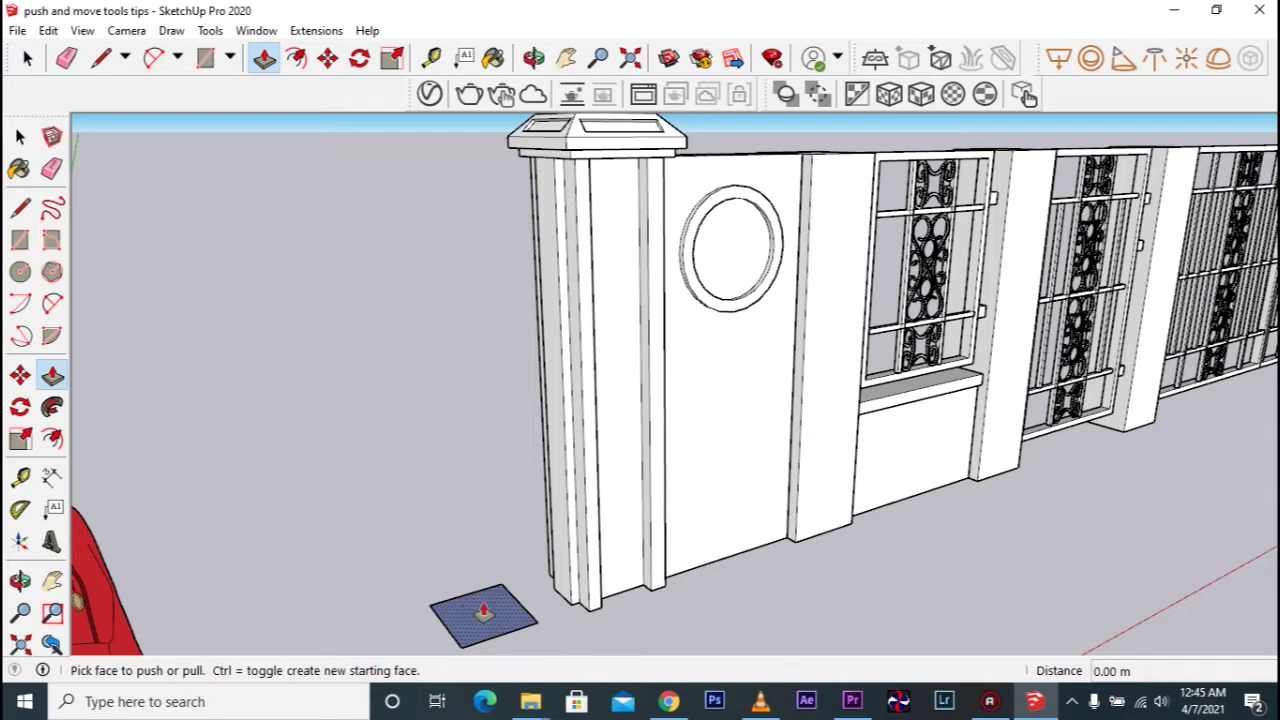
{"action": "left_click", "coordinate": [484, 612]}
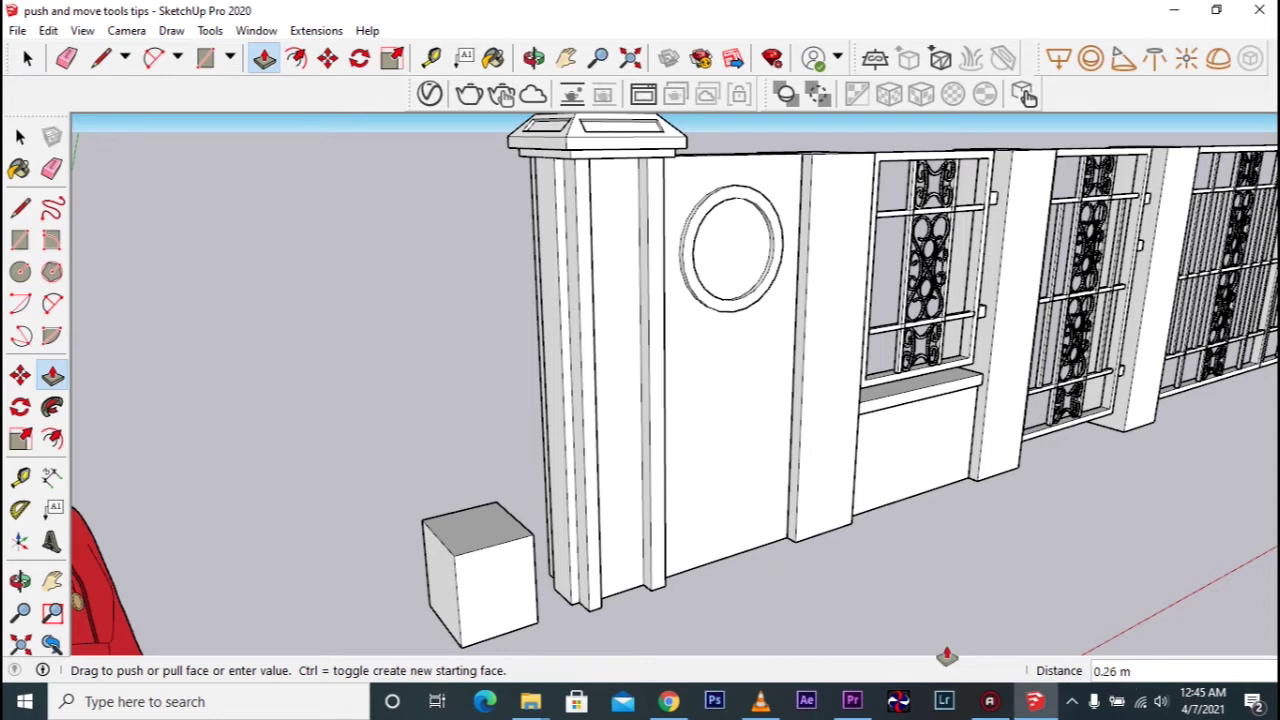
Enter 2 as the Push/Pull distance so the ground box stands 2.00 m tall
{"action": "type", "text": "2"}
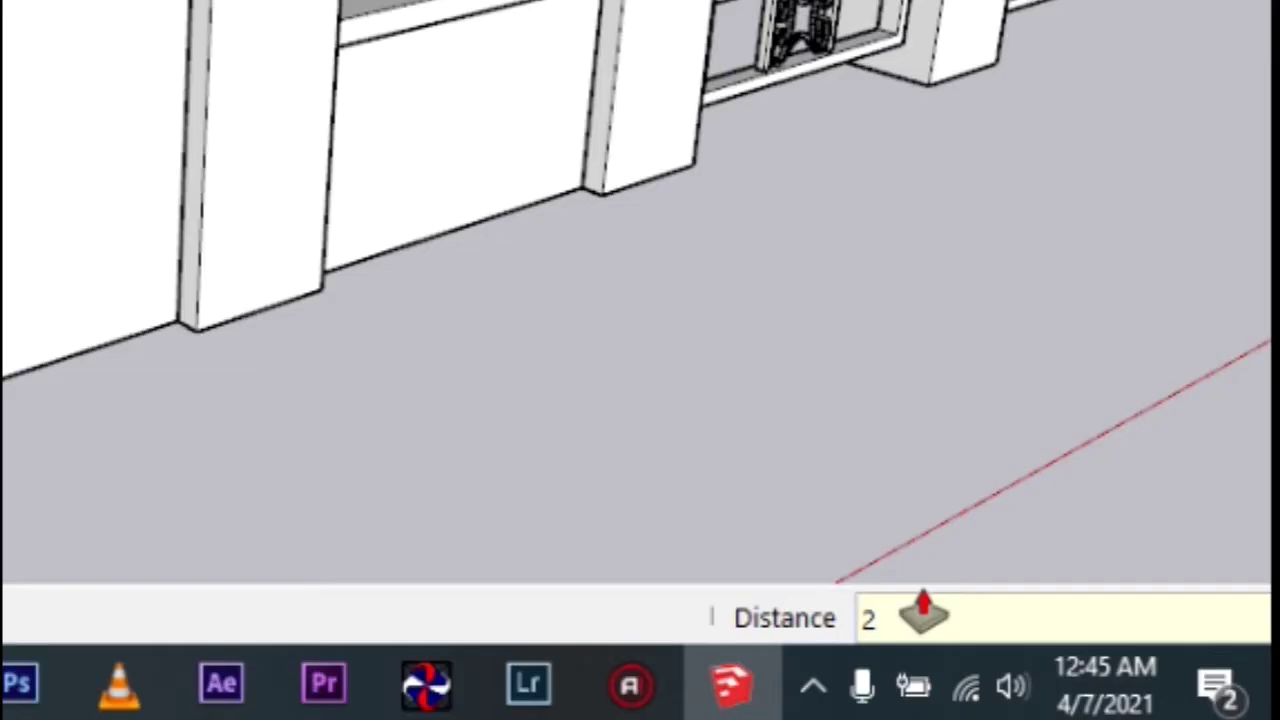
{"action": "key", "text": "Return"}
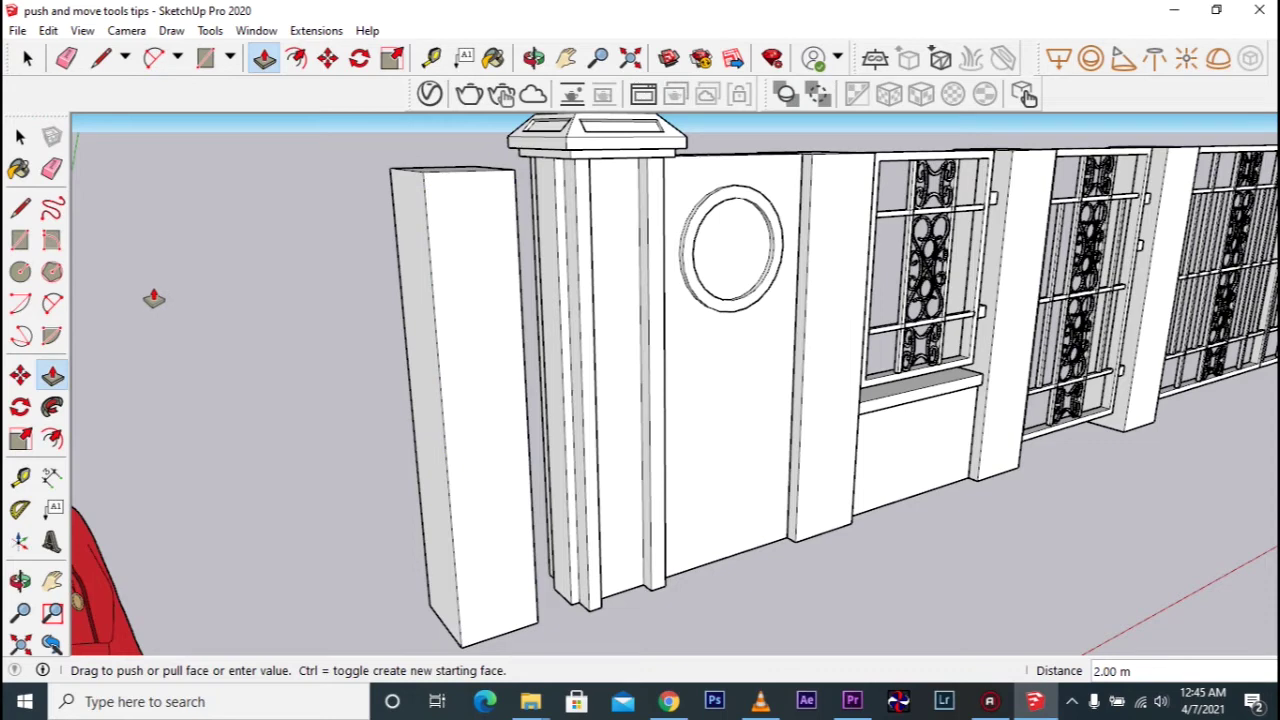
Measure the column from top corner to bottom corner with the Tape Measure, confirming 2.00 m
{"action": "left_click", "coordinate": [433, 62]}
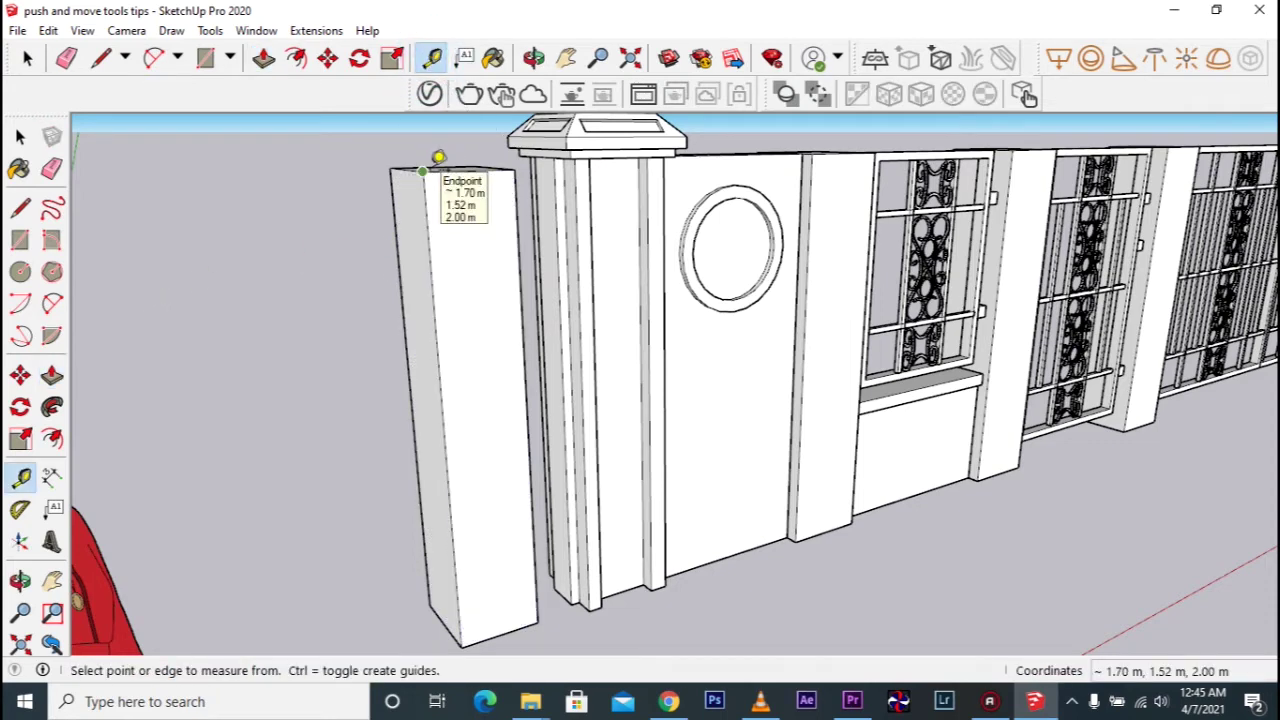
{"action": "left_click", "coordinate": [424, 170]}
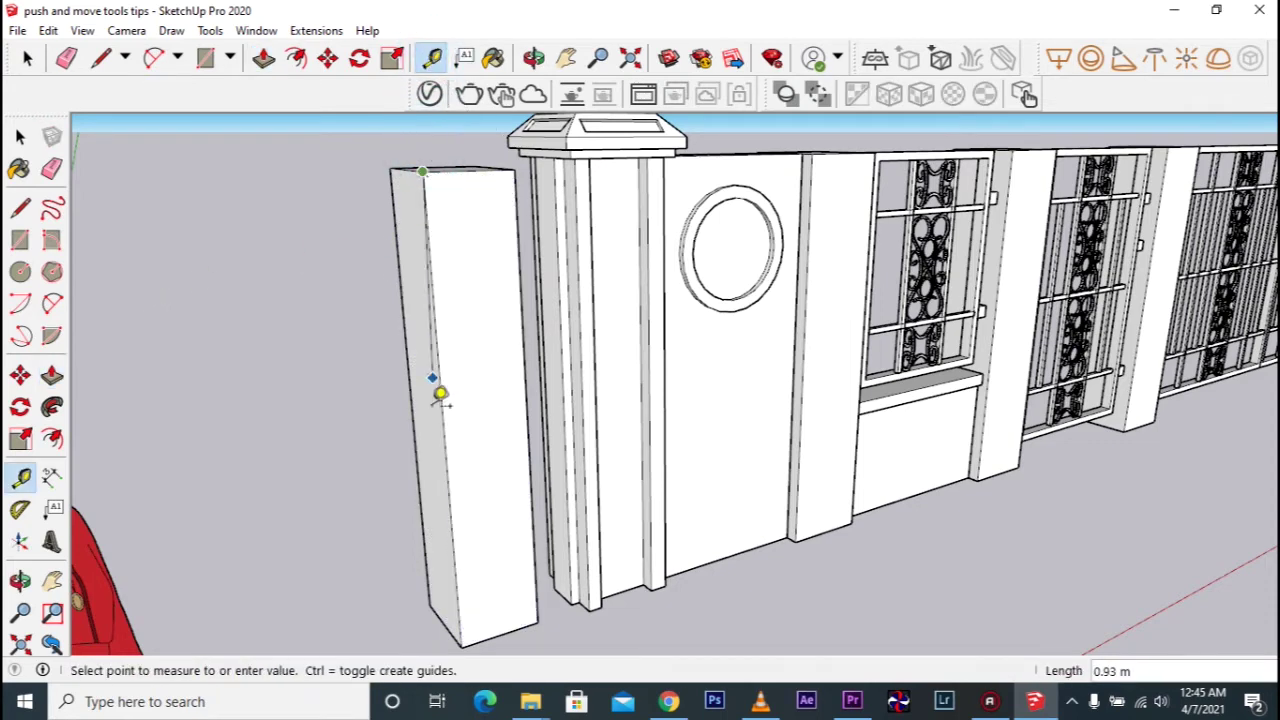
{"action": "left_click", "coordinate": [463, 645]}
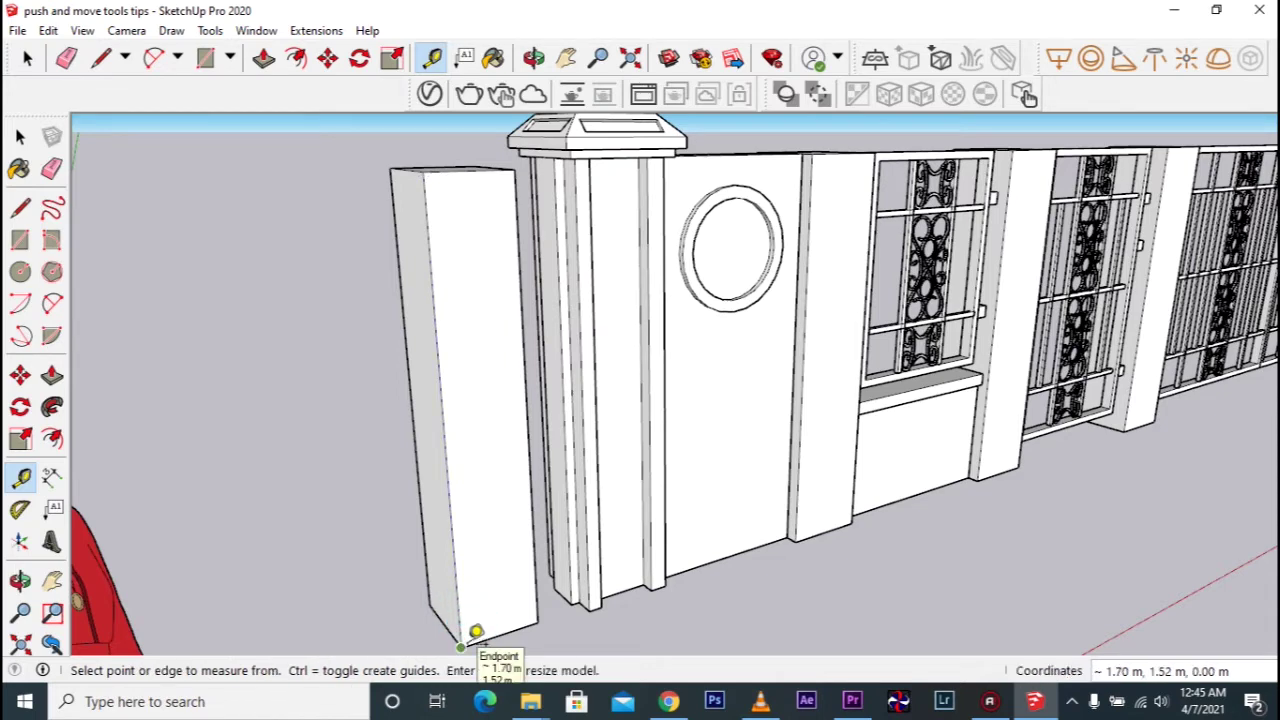
{"action": "left_click", "coordinate": [424, 170]}
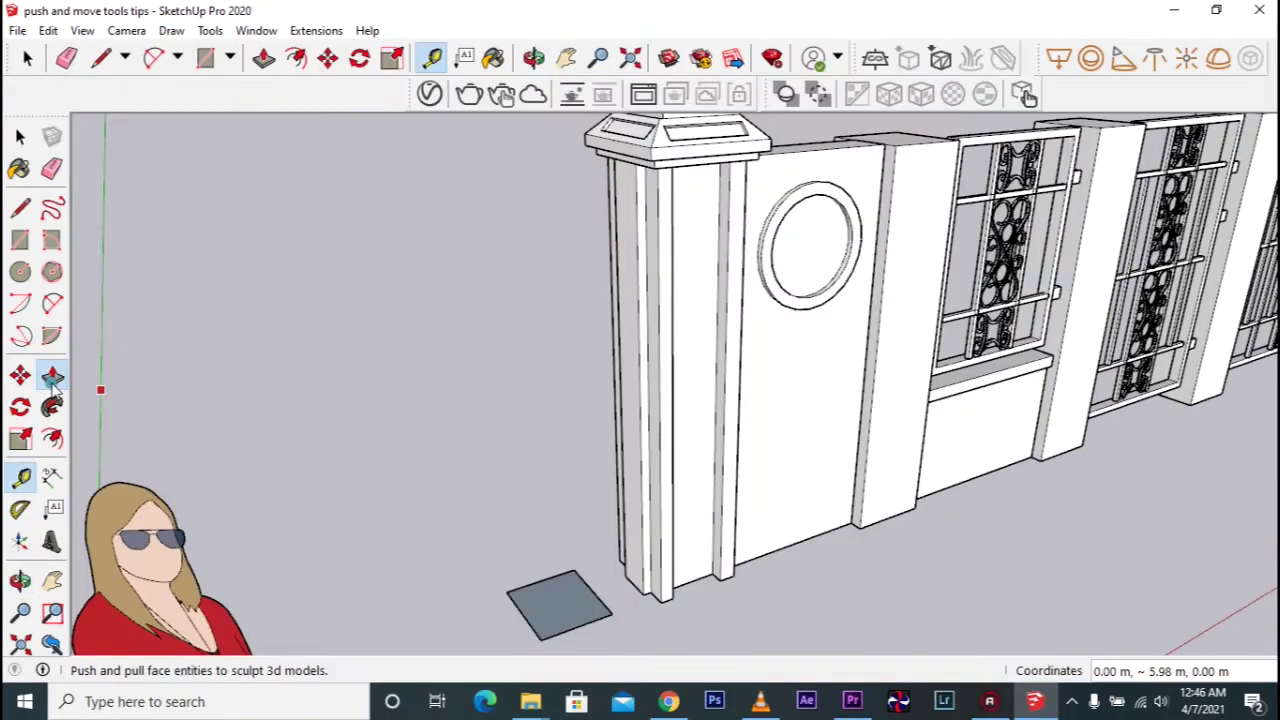
{"action": "left_click", "coordinate": [52, 374]}
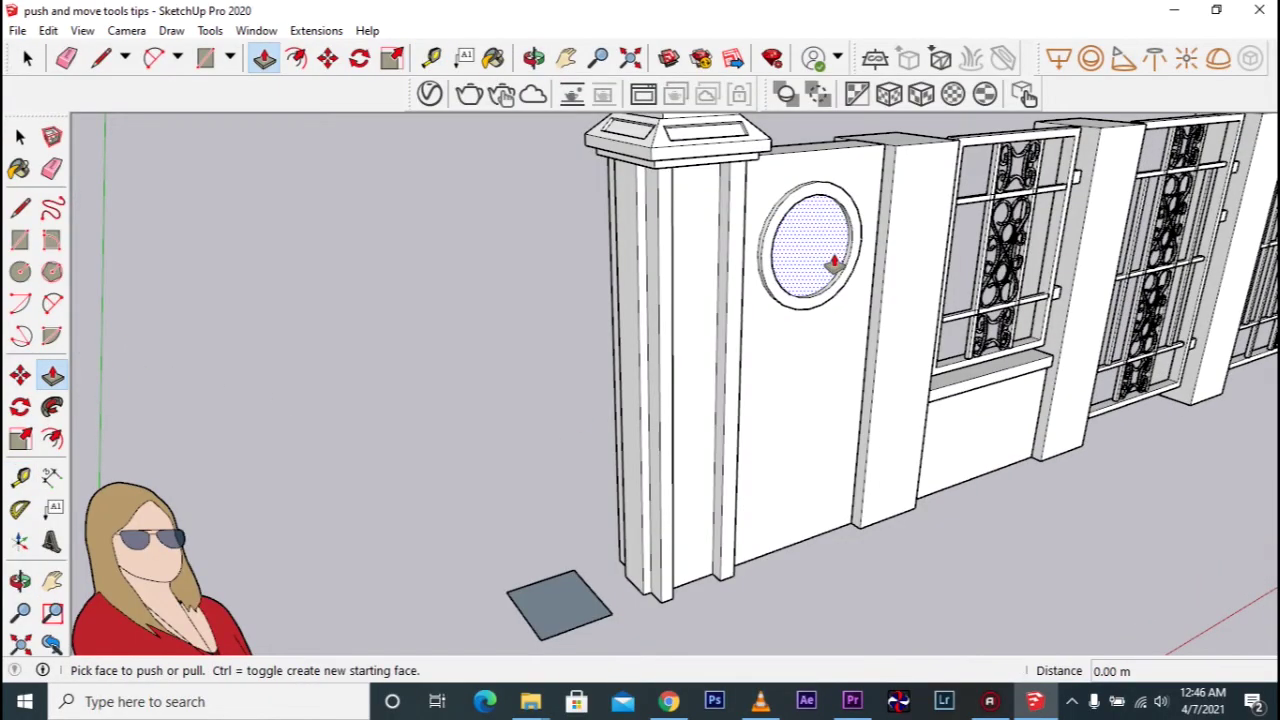
Pull the round window's ring face out from the panel by 0.10 m
{"action": "middle_click_drag", "start_coordinate": [863, 280], "coordinate": [846, 343]}
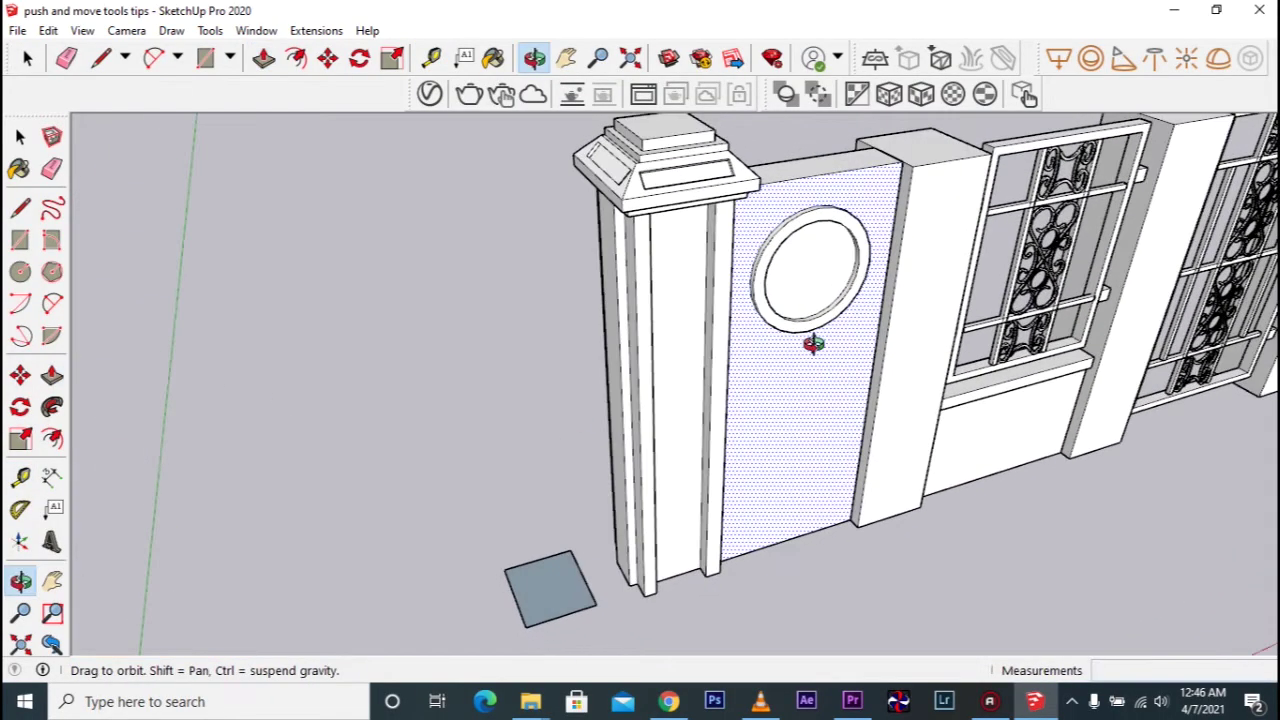
{"action": "scroll", "coordinate": [789, 225], "scroll_direction": "up", "scroll_amount": 4}
{"action": "left_click_drag", "start_coordinate": [789, 225], "coordinate": [768, 222]}
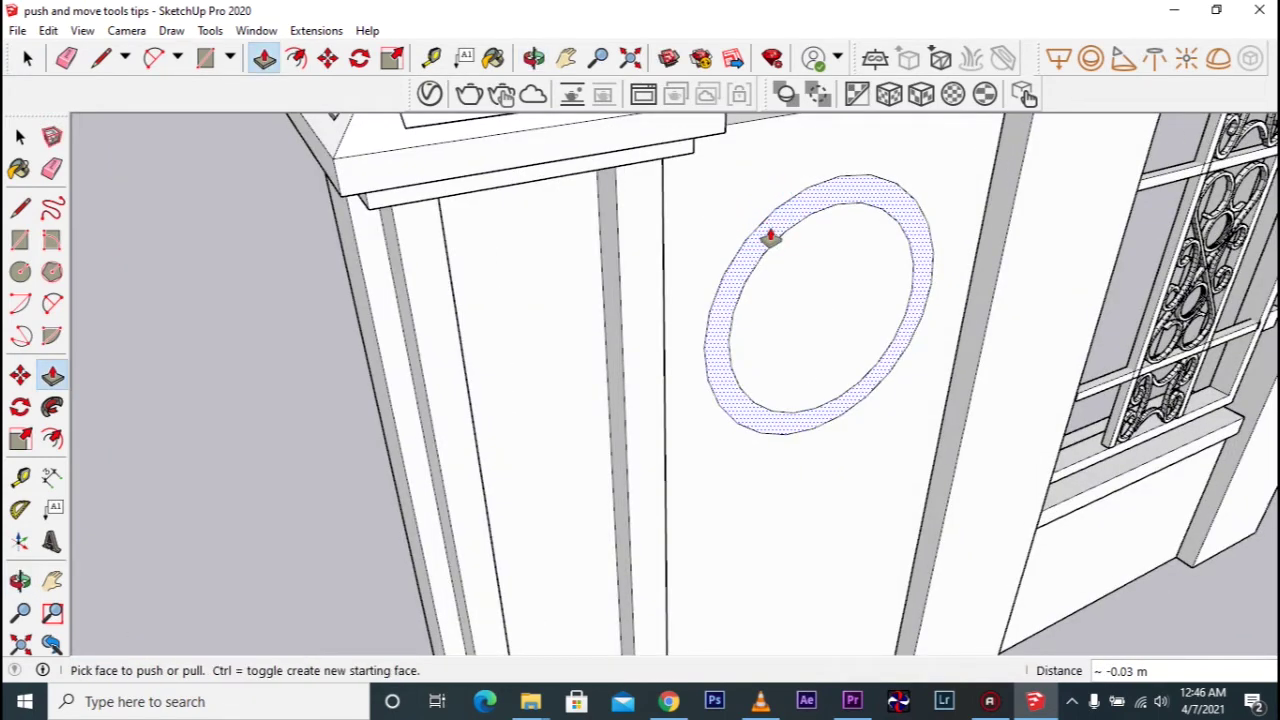
{"action": "left_click", "coordinate": [770, 237]}
{"action": "left_click_drag", "start_coordinate": [770, 237], "coordinate": [782, 240]}
{"action": "type", "text": ".3"}
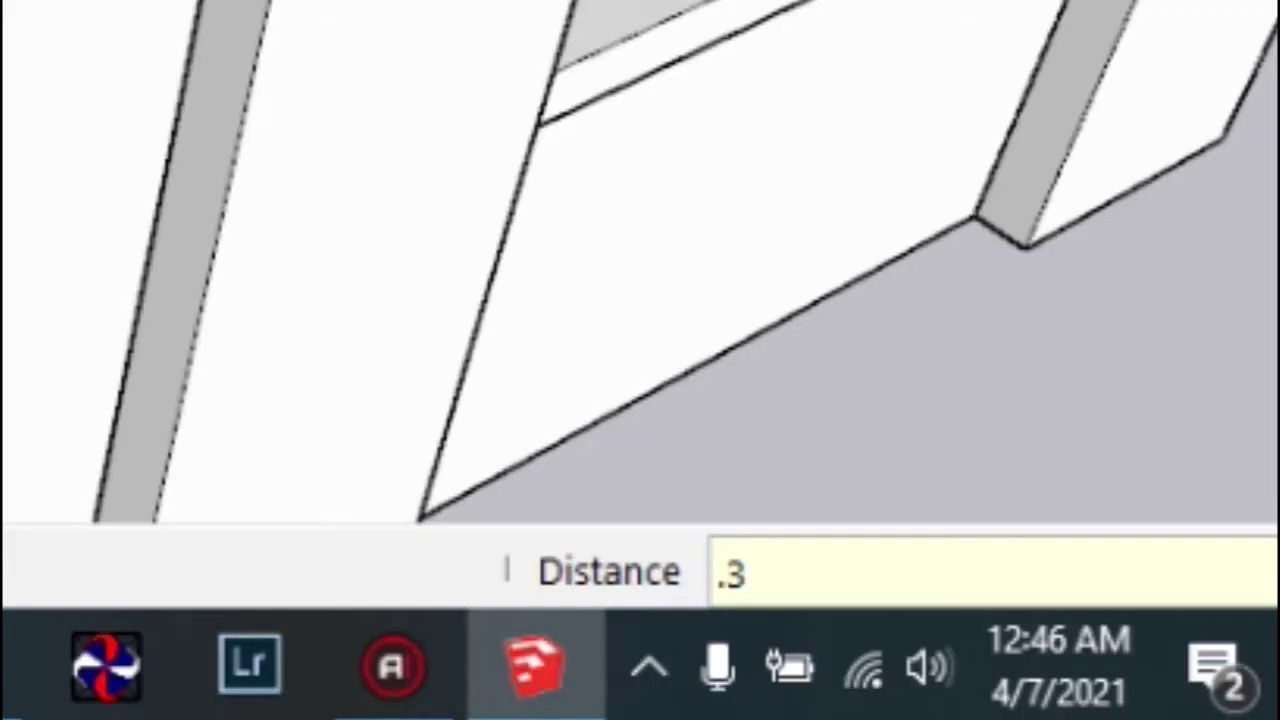
{"action": "key", "text": "BackSpace"}
{"action": "type", "text": "0"}
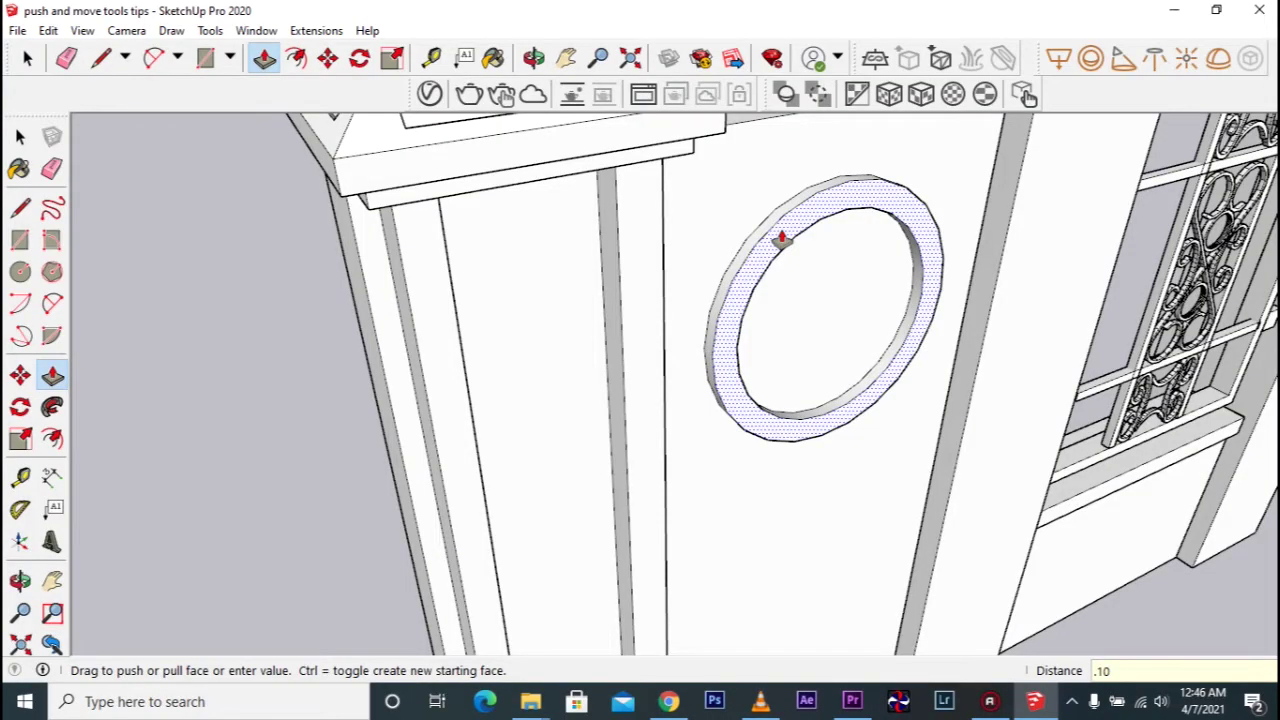
{"action": "key", "text": "Return"}
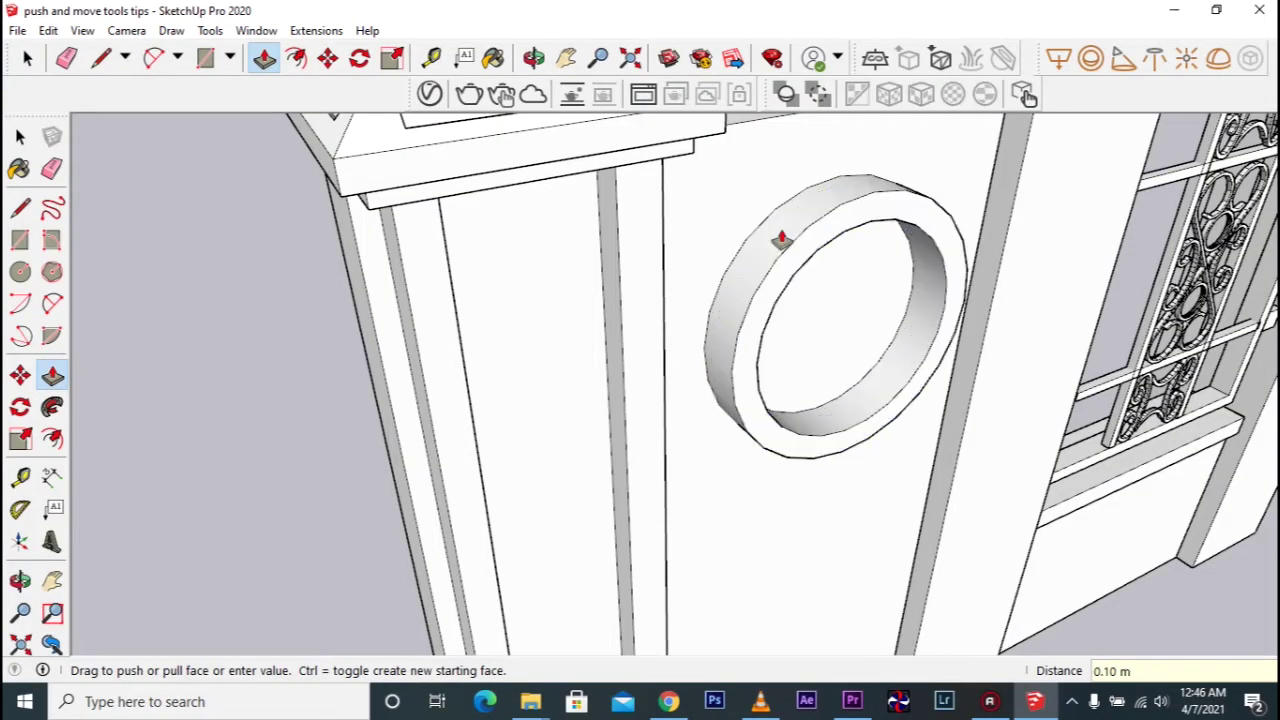
Push/pull the ring face again by 0.05 m
{"action": "mouse_move", "coordinate": [781, 238]}
{"action": "middle_mouse_down"}
{"action": "mouse_move", "coordinate": [946, 339]}
{"action": "mouse_move", "coordinate": [917, 209]}
{"action": "mouse_move", "coordinate": [361, 244]}
{"action": "mouse_move", "coordinate": [731, 283]}
{"action": "mouse_move", "coordinate": [837, 257]}
{"action": "mouse_move", "coordinate": [799, 247]}
{"action": "middle_mouse_up"}
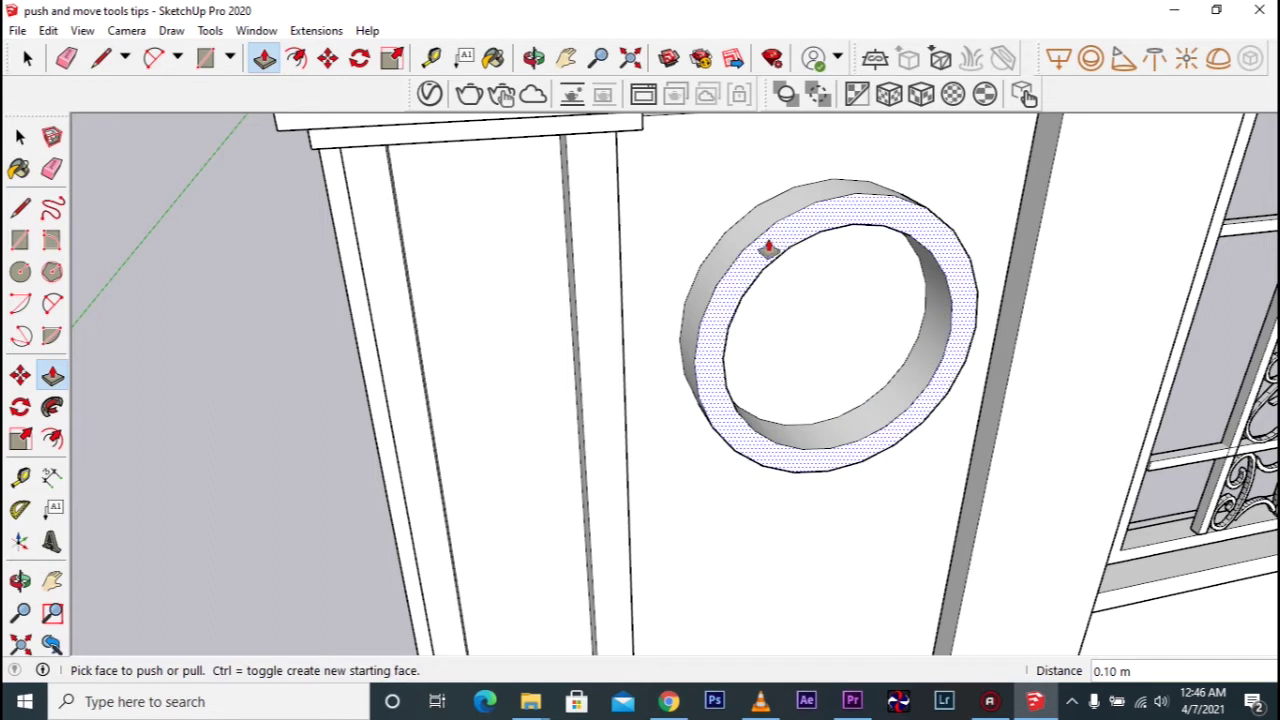
{"action": "left_click", "coordinate": [768, 248]}
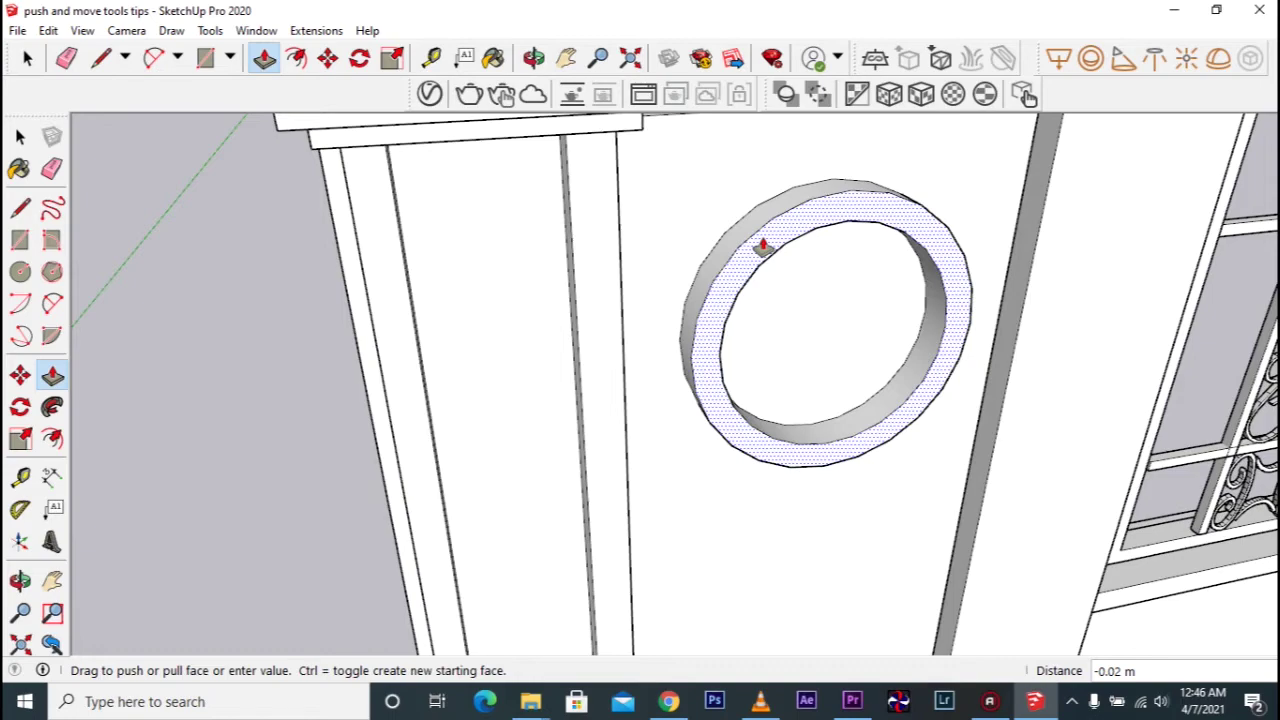
{"action": "type", "text": ".05"}
{"action": "key", "text": "Return"}
{"action": "mouse_move", "coordinate": [762, 248]}
{"action": "middle_mouse_down"}
{"action": "mouse_move", "coordinate": [1174, 194]}
{"action": "mouse_move", "coordinate": [1155, 245]}
{"action": "middle_mouse_up"}
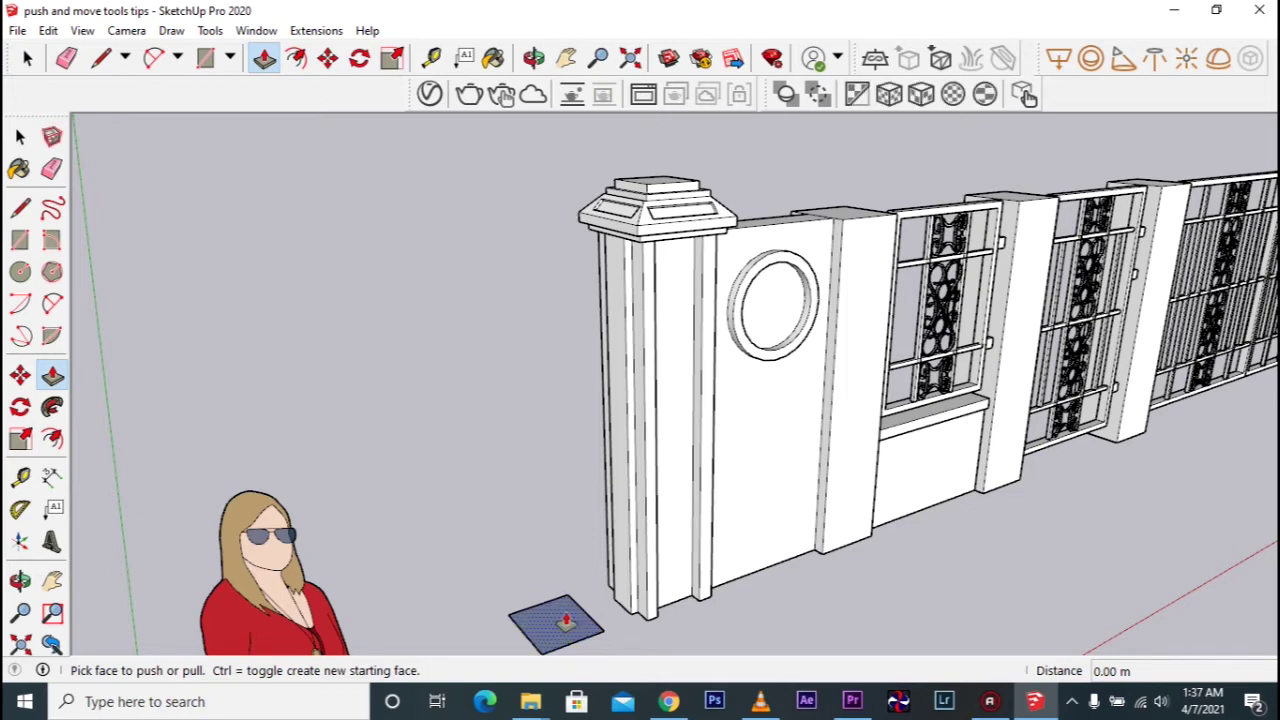
Drag the ground square up into a column about 2.29 m tall, level with the cap's top
{"action": "mouse_move", "coordinate": [566, 622]}
{"action": "left_mouse_down"}
{"action": "mouse_move", "coordinate": [576, 412]}
{"action": "mouse_move", "coordinate": [628, 208]}
{"action": "mouse_move", "coordinate": [648, 188]}
{"action": "left_mouse_up"}
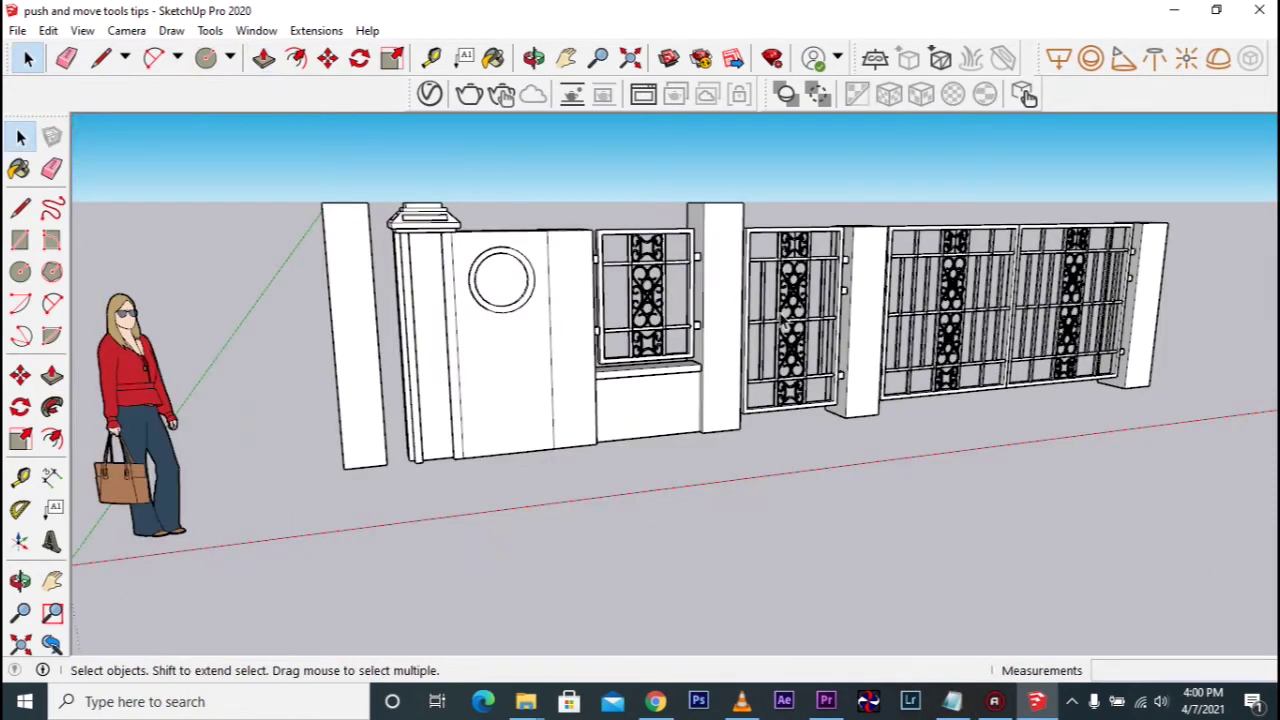
Draw a rectangular footprint on the empty ground past the gate
{"action": "middle_click_drag", "start_coordinate": [867, 317], "coordinate": [725, 394]}
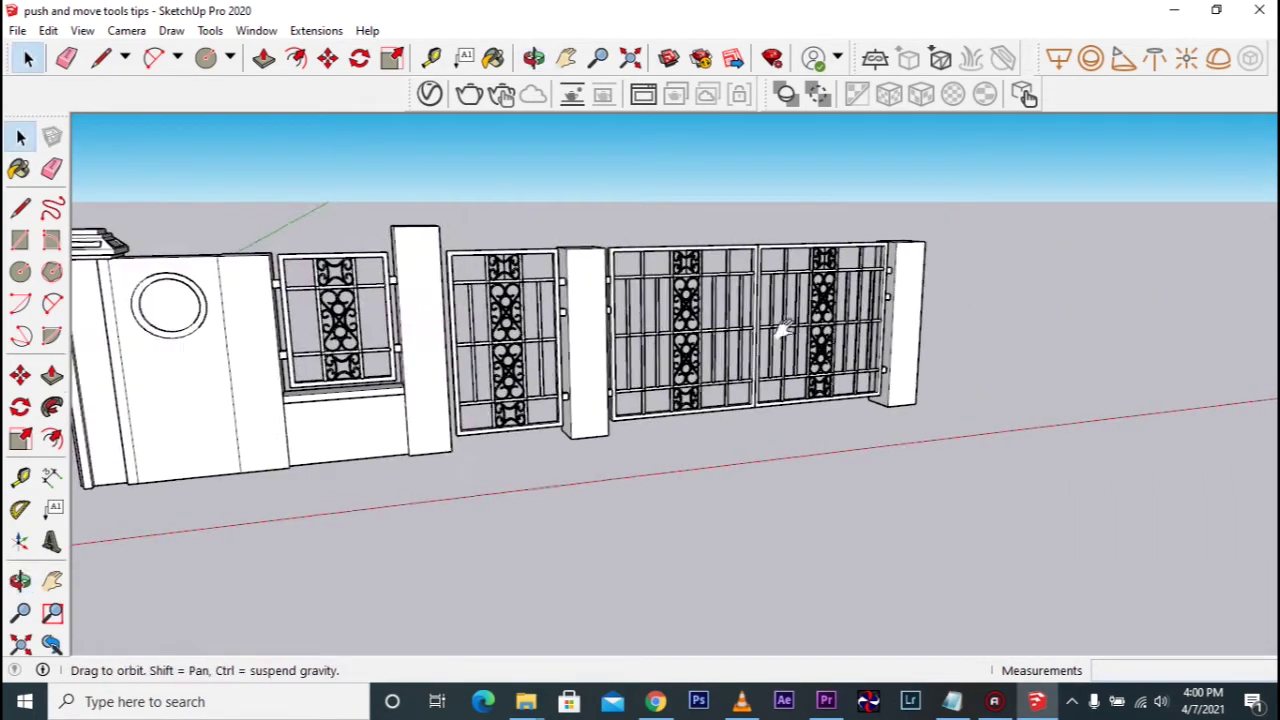
{"action": "middle_click_drag", "start_coordinate": [725, 394], "coordinate": [614, 380]}
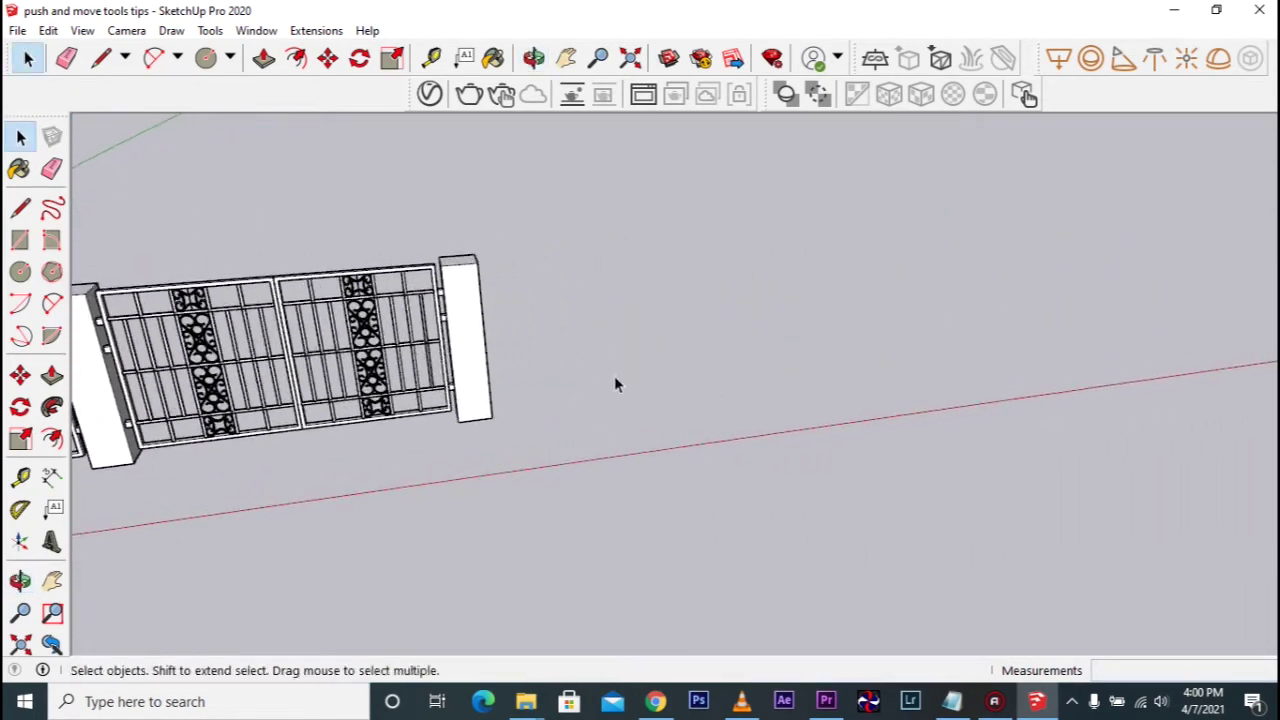
{"action": "left_click", "coordinate": [21, 245]}
{"action": "left_click", "coordinate": [627, 375]}
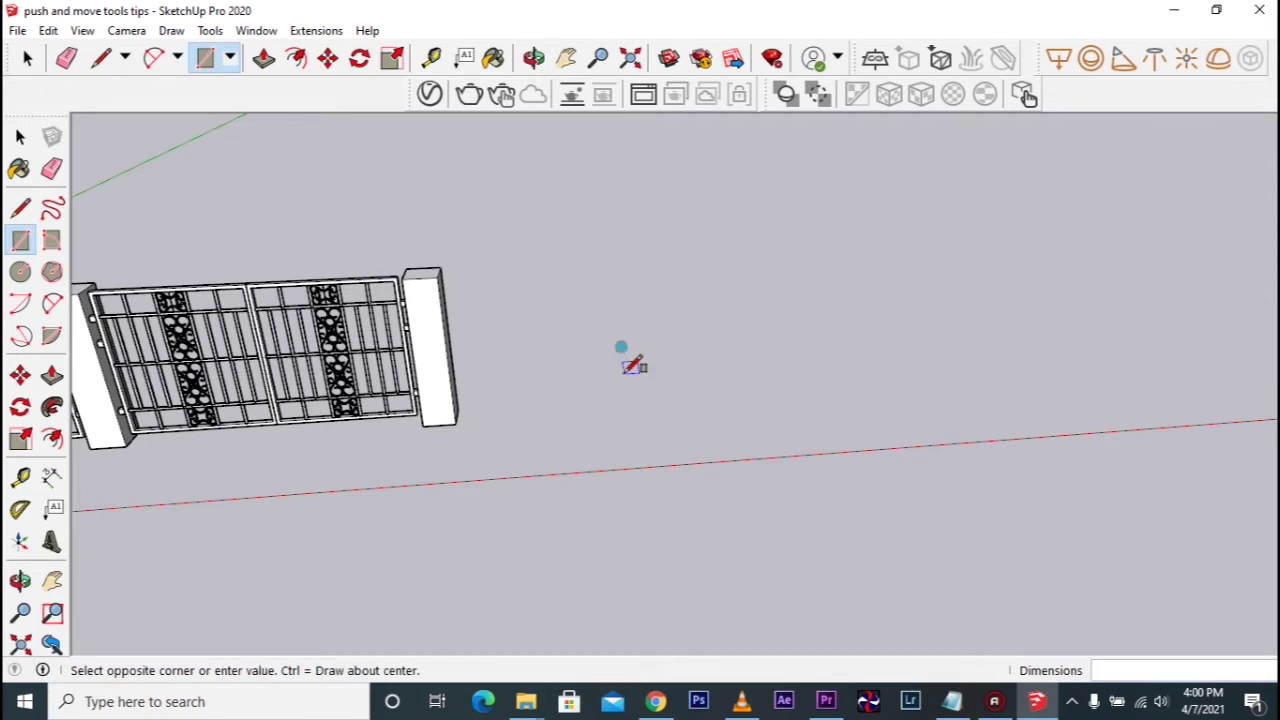
{"action": "left_click", "coordinate": [860, 385]}
{"action": "mouse_move", "coordinate": [871, 374]}
{"action": "middle_mouse_down"}
{"action": "mouse_move", "coordinate": [803, 420]}
{"action": "mouse_move", "coordinate": [780, 411]}
{"action": "middle_mouse_up"}
Push/Pull the rectangle up into a 2.86 m tall block
{"action": "key", "text": "p"}
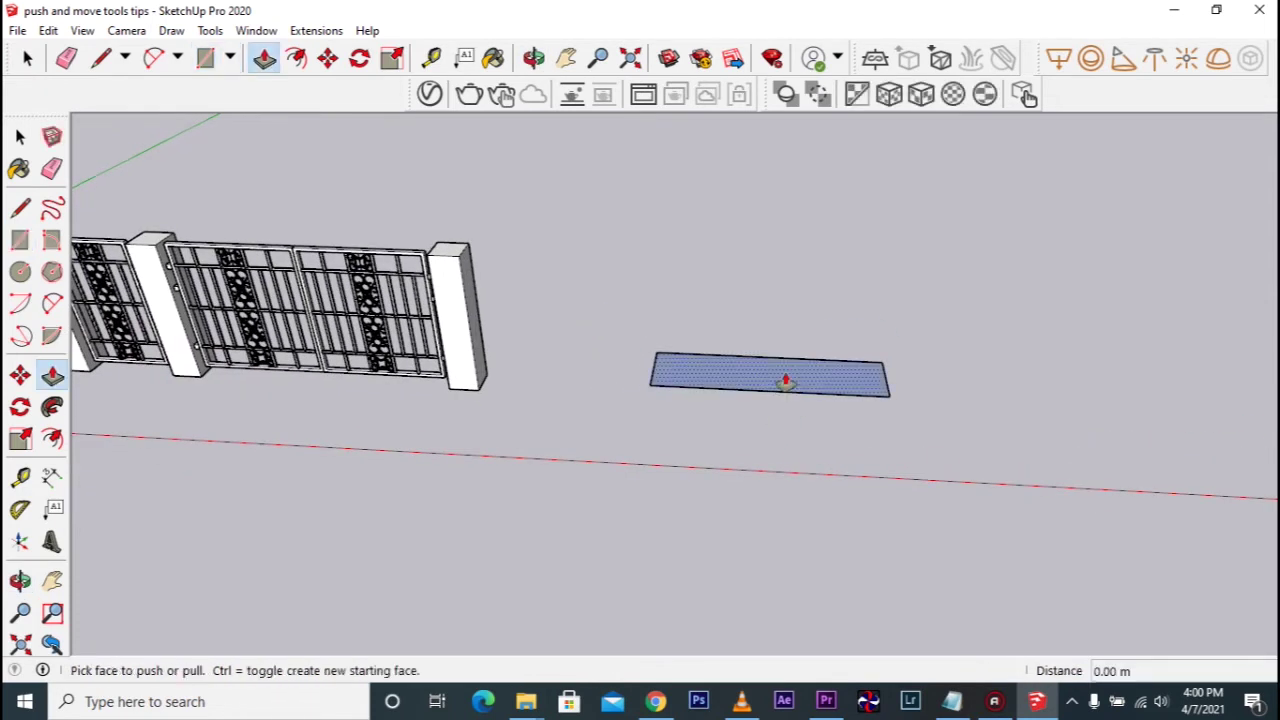
{"action": "left_click_drag", "start_coordinate": [786, 377], "coordinate": [650, 318]}
{"action": "mouse_move", "coordinate": [650, 318]}
{"action": "middle_mouse_down"}
{"action": "mouse_move", "coordinate": [643, 291]}
{"action": "mouse_move", "coordinate": [646, 305]}
{"action": "middle_mouse_up"}
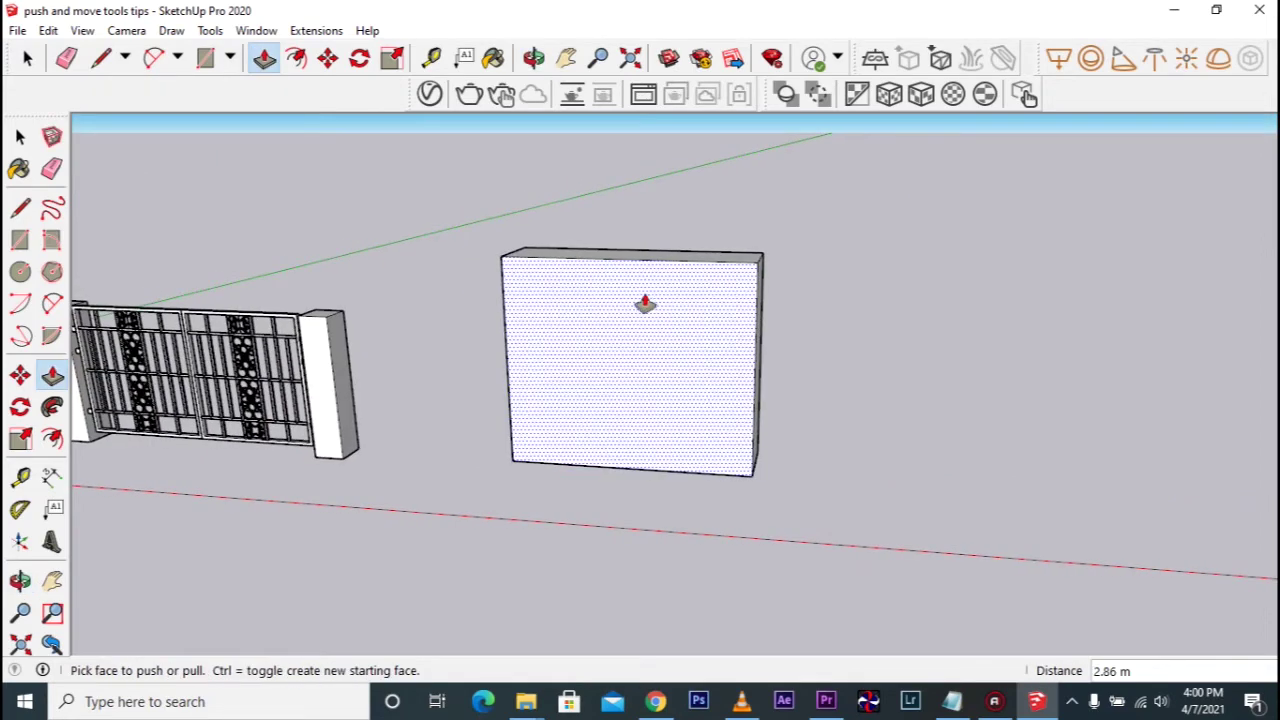
{"action": "left_click", "coordinate": [21, 243]}
Draw a rectangle in the block's upper-right corner and two circles, one small and one larger, on its face
{"action": "left_click", "coordinate": [653, 260]}
{"action": "left_click", "coordinate": [754, 400]}
{"action": "left_click", "coordinate": [20, 272]}
{"action": "left_click", "coordinate": [561, 292]}
{"action": "left_click", "coordinate": [575, 306]}
{"action": "left_click", "coordinate": [565, 383]}
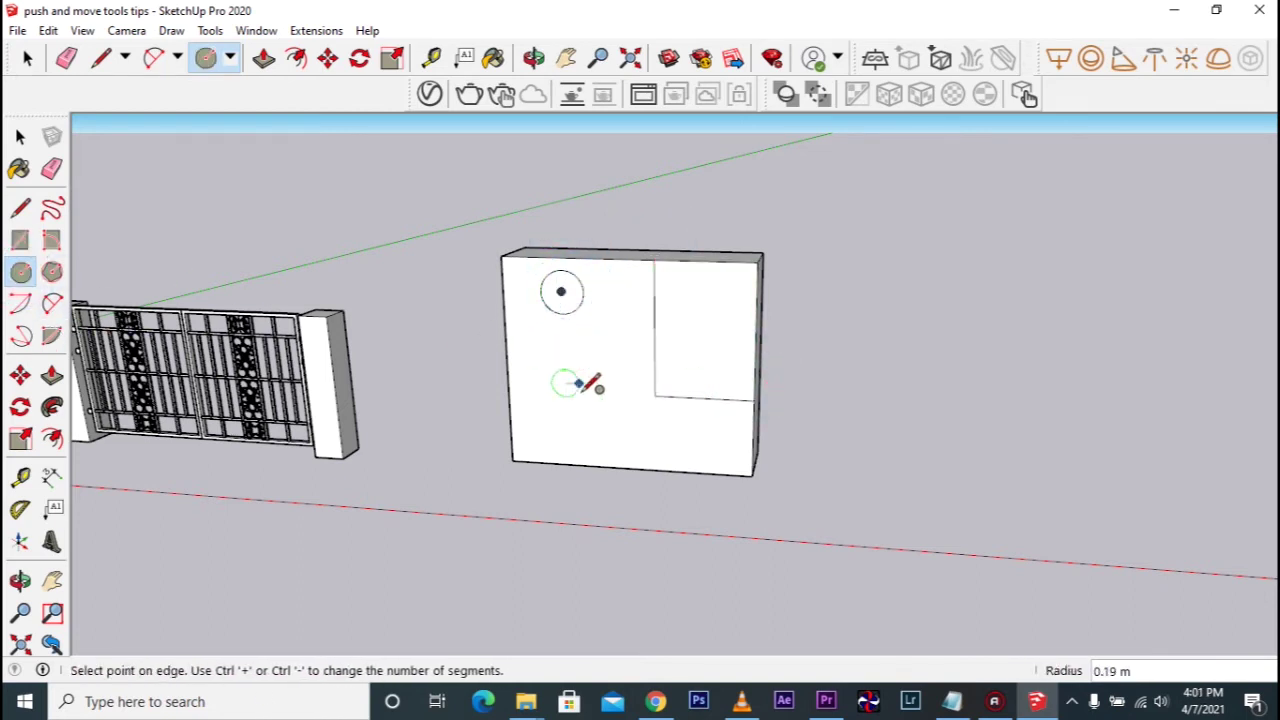
{"action": "left_click", "coordinate": [611, 397]}
{"action": "mouse_move", "coordinate": [640, 397]}
{"action": "middle_mouse_down"}
{"action": "mouse_move", "coordinate": [565, 452]}
{"action": "mouse_move", "coordinate": [540, 425]}
{"action": "middle_mouse_up"}
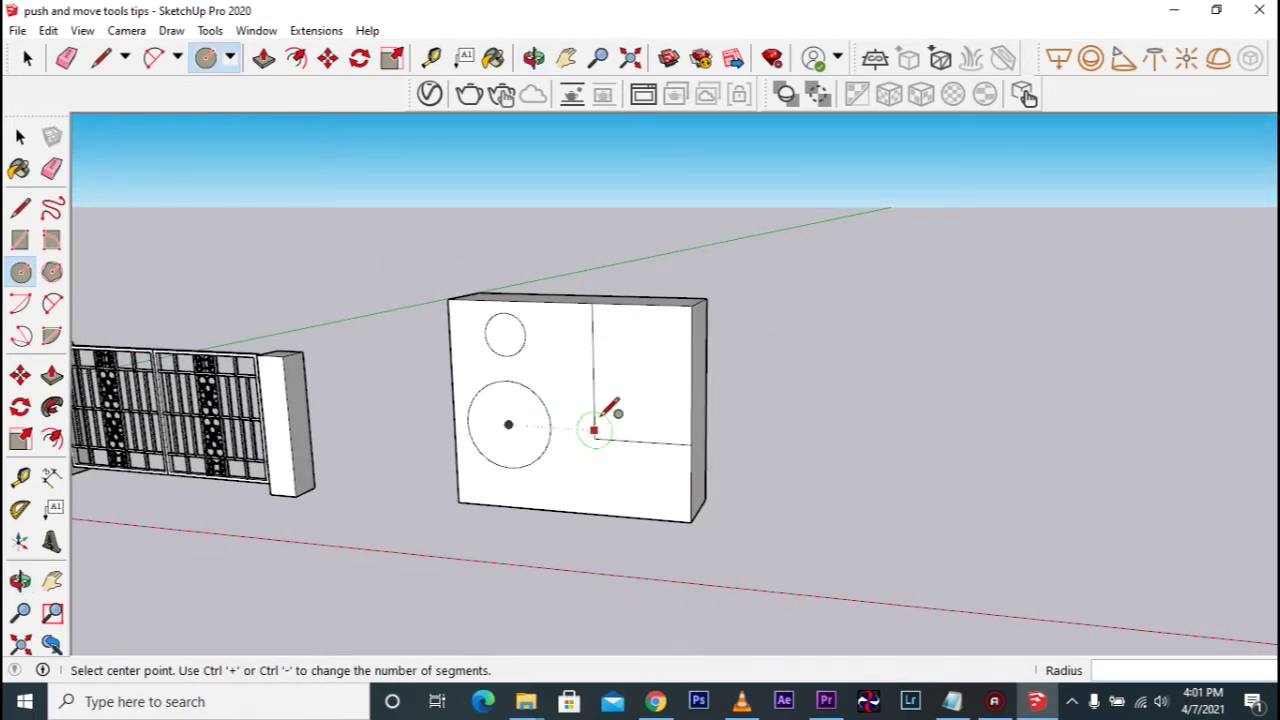
Push/Pull the corner rectangle back -0.93 m to cut the block into an L shape
{"action": "key", "text": "p"}
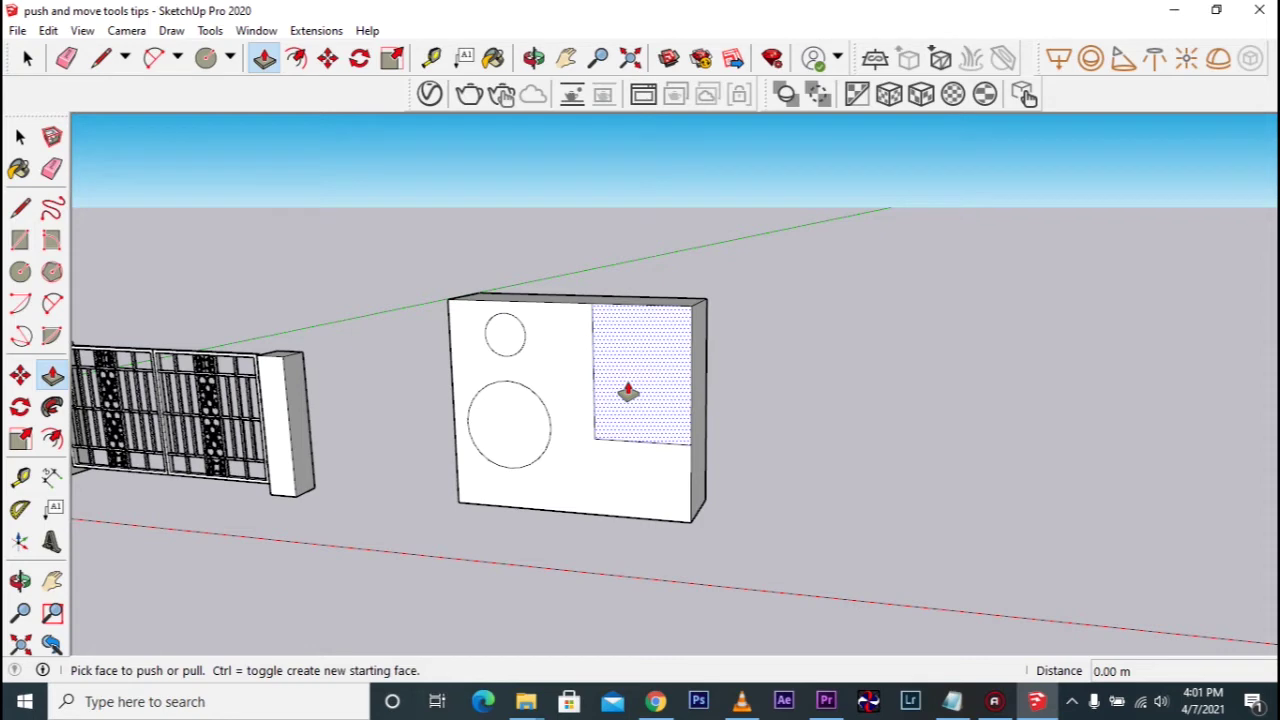
{"action": "left_click", "coordinate": [627, 392]}
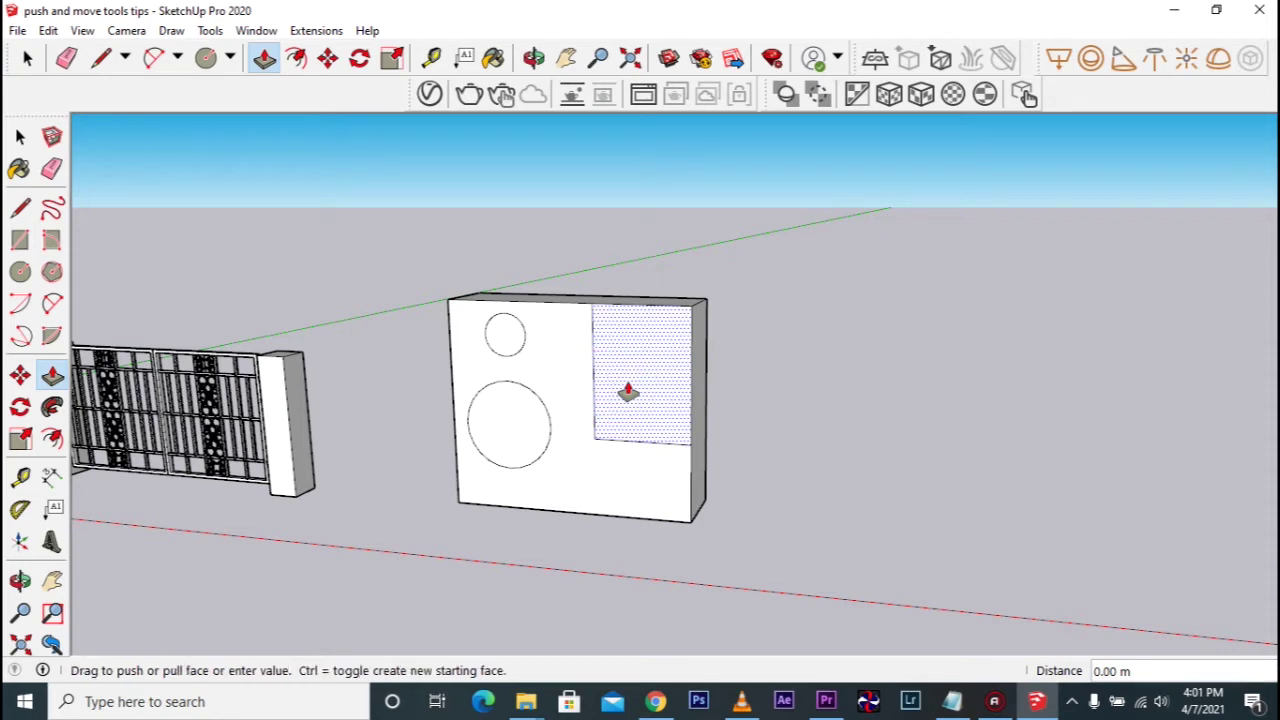
{"action": "middle_click_drag", "start_coordinate": [650, 390], "coordinate": [623, 400]}
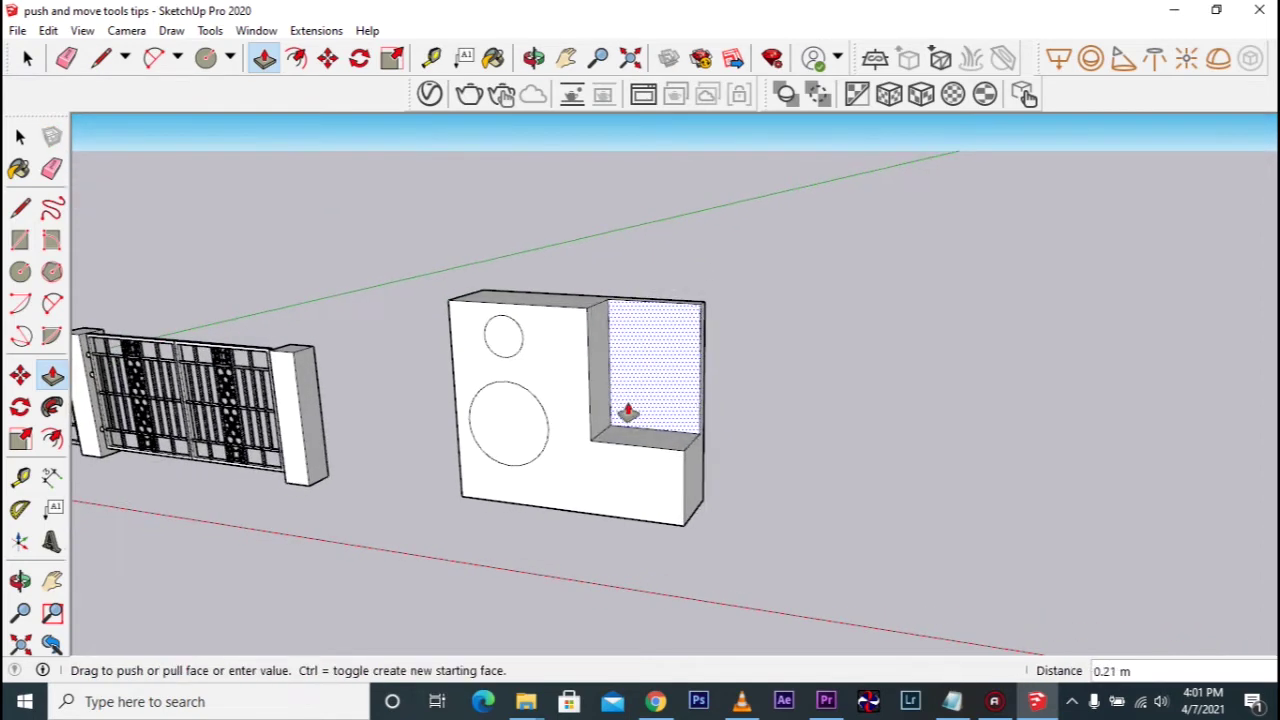
{"action": "left_click", "coordinate": [688, 388]}
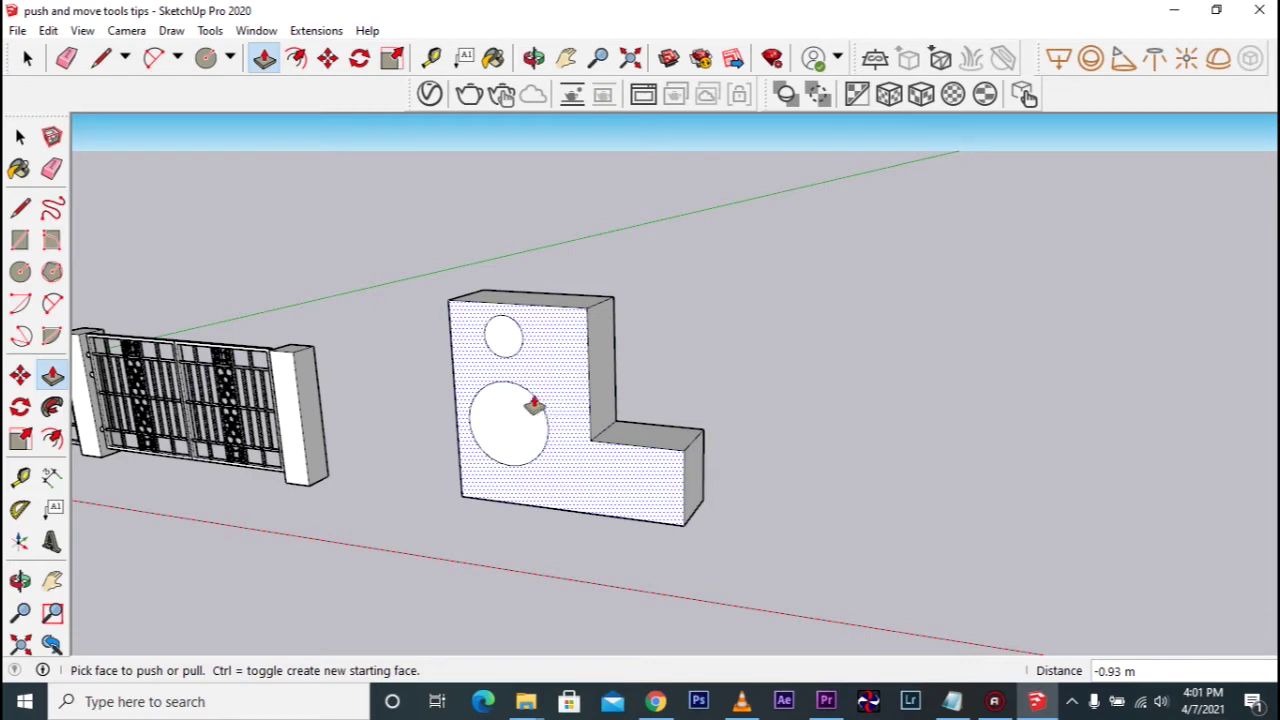
Push the small and large circles through the block to make two round holes
{"action": "left_click", "coordinate": [502, 337]}
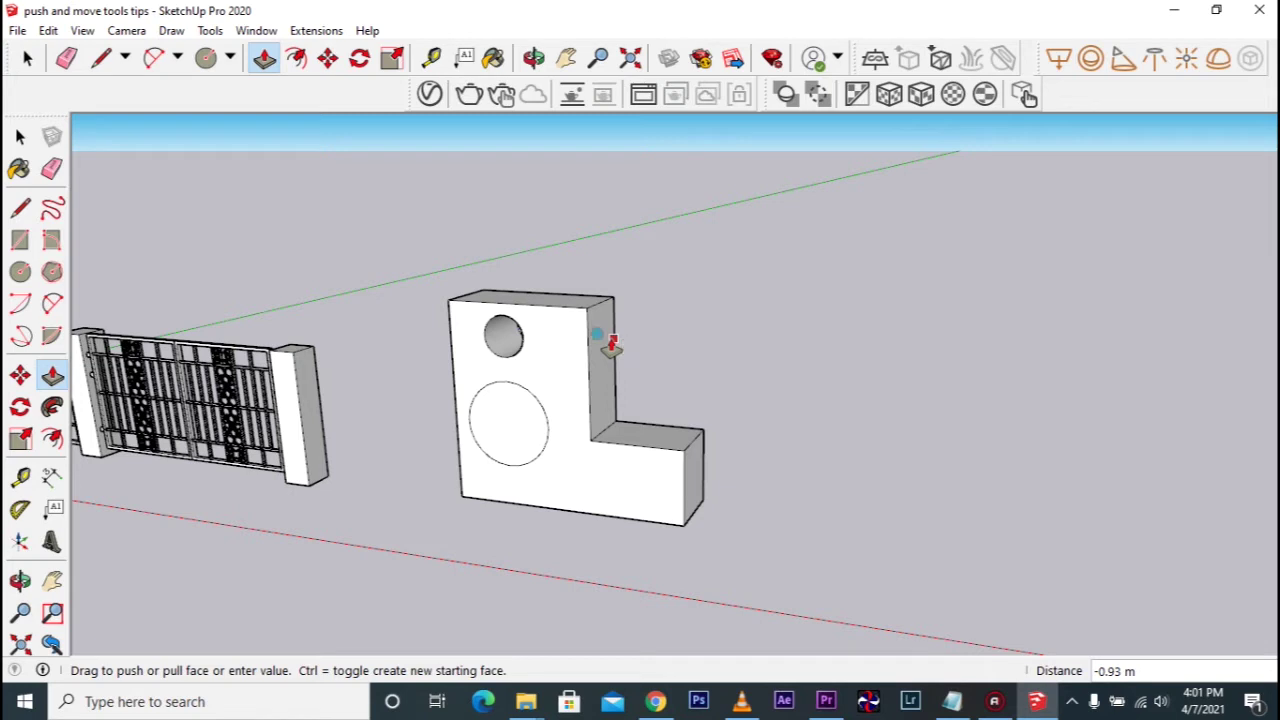
{"action": "left_click", "coordinate": [611, 348]}
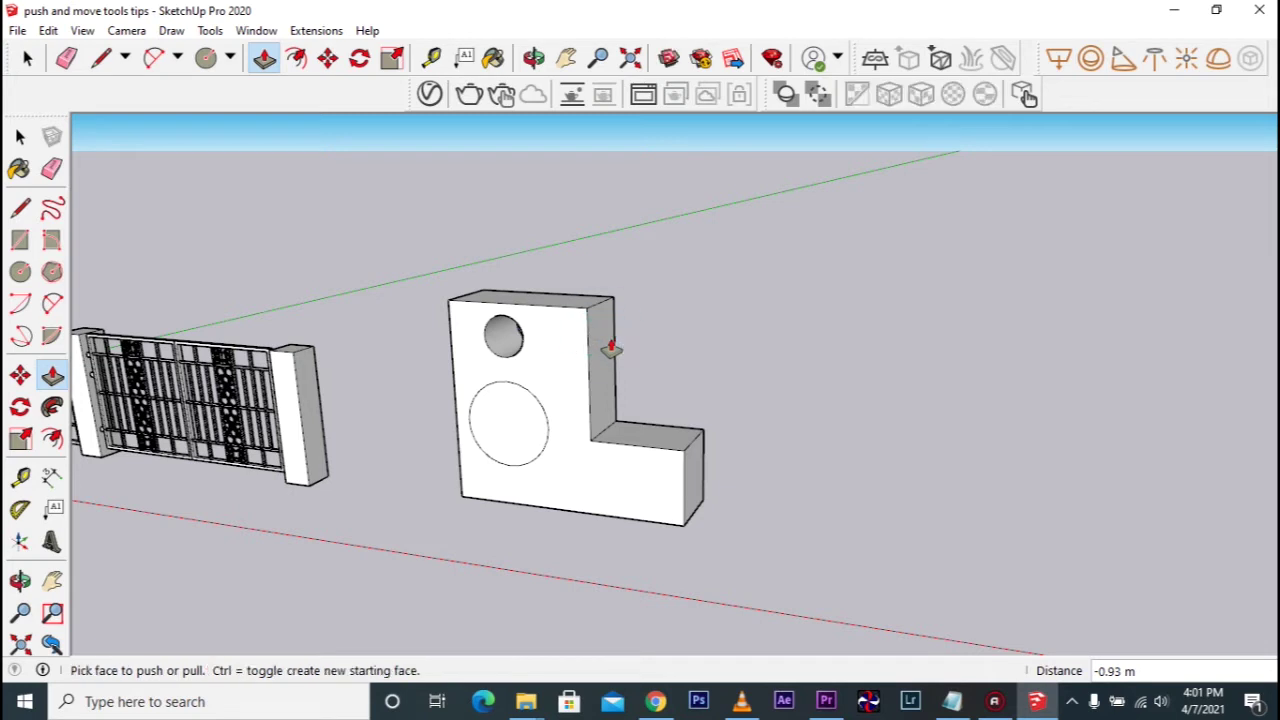
{"action": "left_click", "coordinate": [493, 437]}
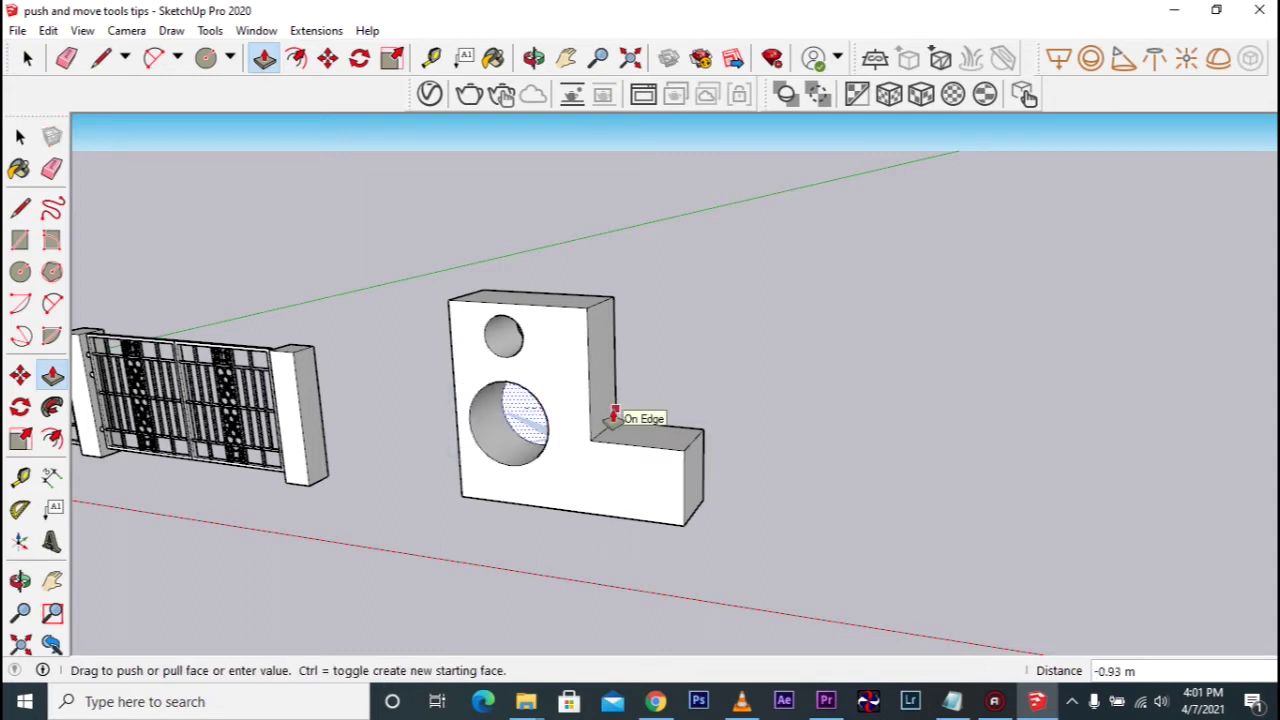
{"action": "left_click", "coordinate": [612, 414]}
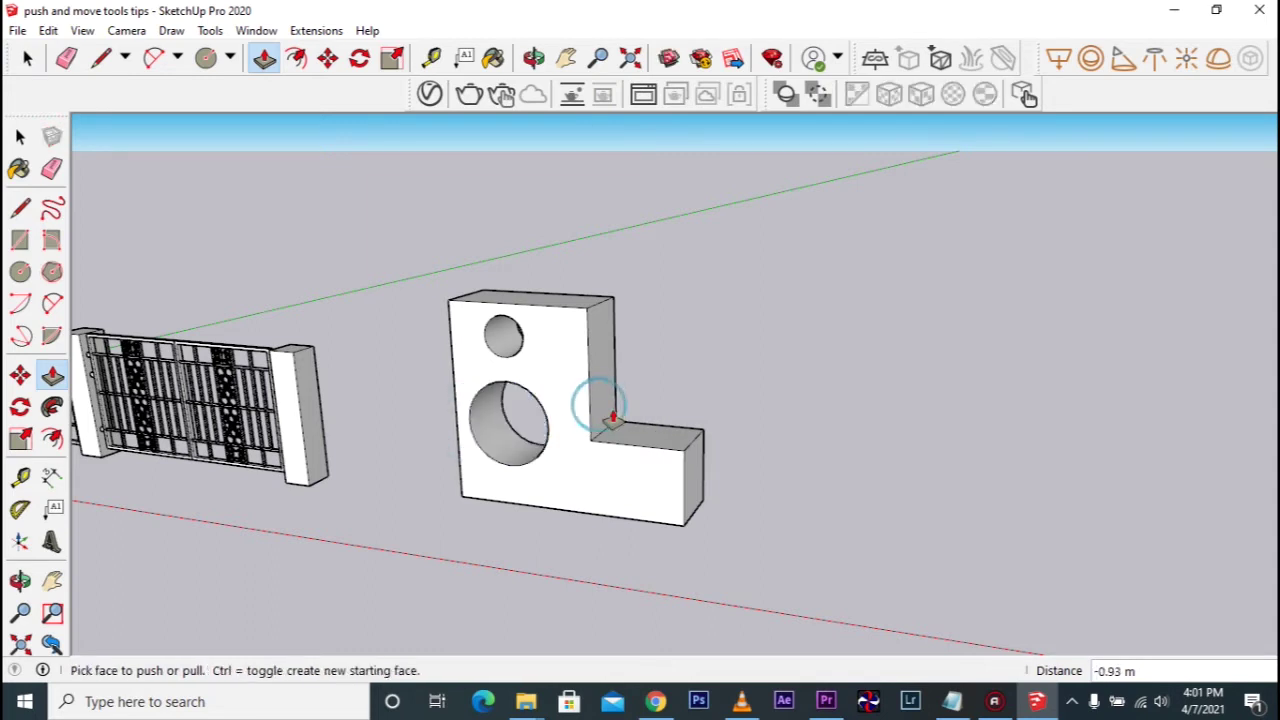
{"action": "mouse_move", "coordinate": [623, 423]}
{"action": "middle_mouse_down"}
{"action": "mouse_move", "coordinate": [594, 423]}
{"action": "mouse_move", "coordinate": [705, 292]}
{"action": "mouse_move", "coordinate": [677, 349]}
{"action": "middle_mouse_up"}
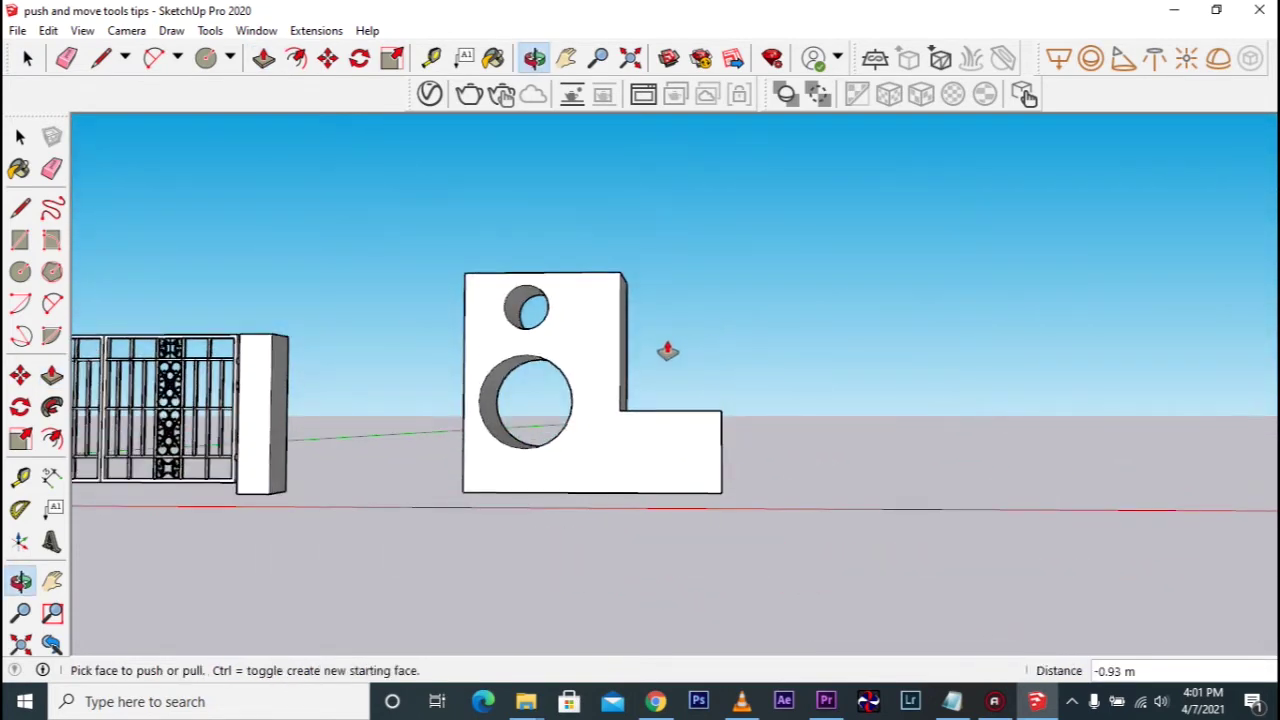
{"action": "scroll", "coordinate": [557, 377], "scroll_direction": "up", "scroll_amount": 3}
{"action": "mouse_move", "coordinate": [557, 377]}
{"action": "middle_mouse_down"}
{"action": "mouse_move", "coordinate": [631, 434]}
{"action": "mouse_move", "coordinate": [578, 471]}
{"action": "middle_mouse_up"}
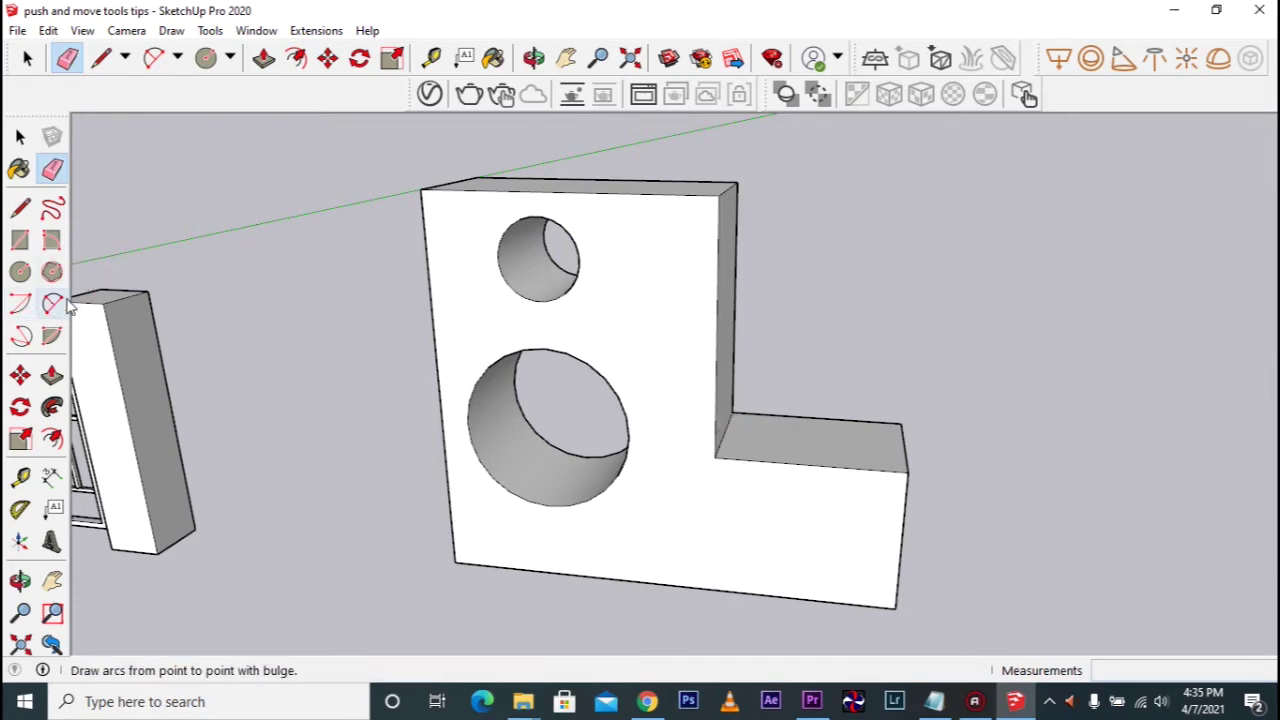
With Push/Pull active, orbit to the separate wall block with a large circle on its face
{"action": "left_click", "coordinate": [52, 374]}
{"action": "middle_click", "coordinate": [720, 424]}
{"action": "mouse_move", "coordinate": [720, 424]}
{"action": "middle_mouse_down"}
{"action": "mouse_move", "coordinate": [352, 370]}
{"action": "mouse_move", "coordinate": [549, 386]}
{"action": "middle_mouse_up"}
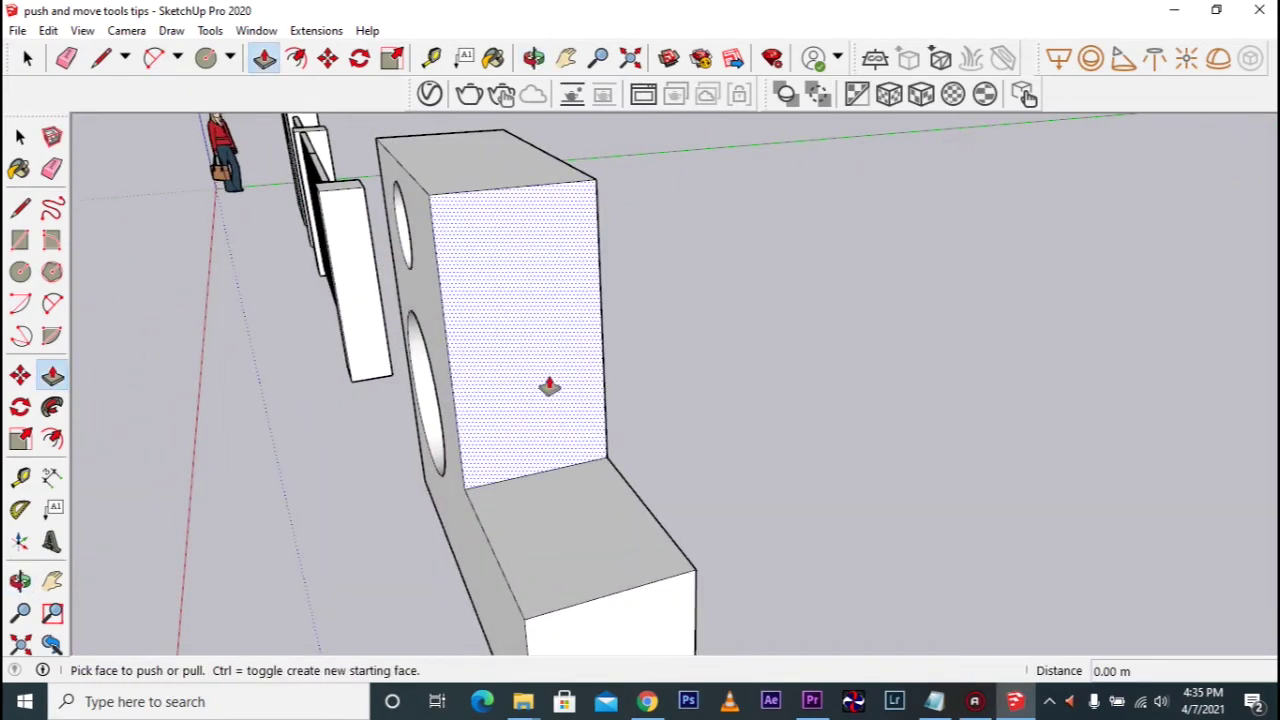
{"action": "mouse_move", "coordinate": [547, 396]}
{"action": "middle_mouse_down"}
{"action": "mouse_move", "coordinate": [537, 409]}
{"action": "mouse_move", "coordinate": [491, 277]}
{"action": "mouse_move", "coordinate": [543, 400]}
{"action": "mouse_move", "coordinate": [221, 383]}
{"action": "mouse_move", "coordinate": [237, 329]}
{"action": "mouse_move", "coordinate": [606, 451]}
{"action": "middle_mouse_up"}
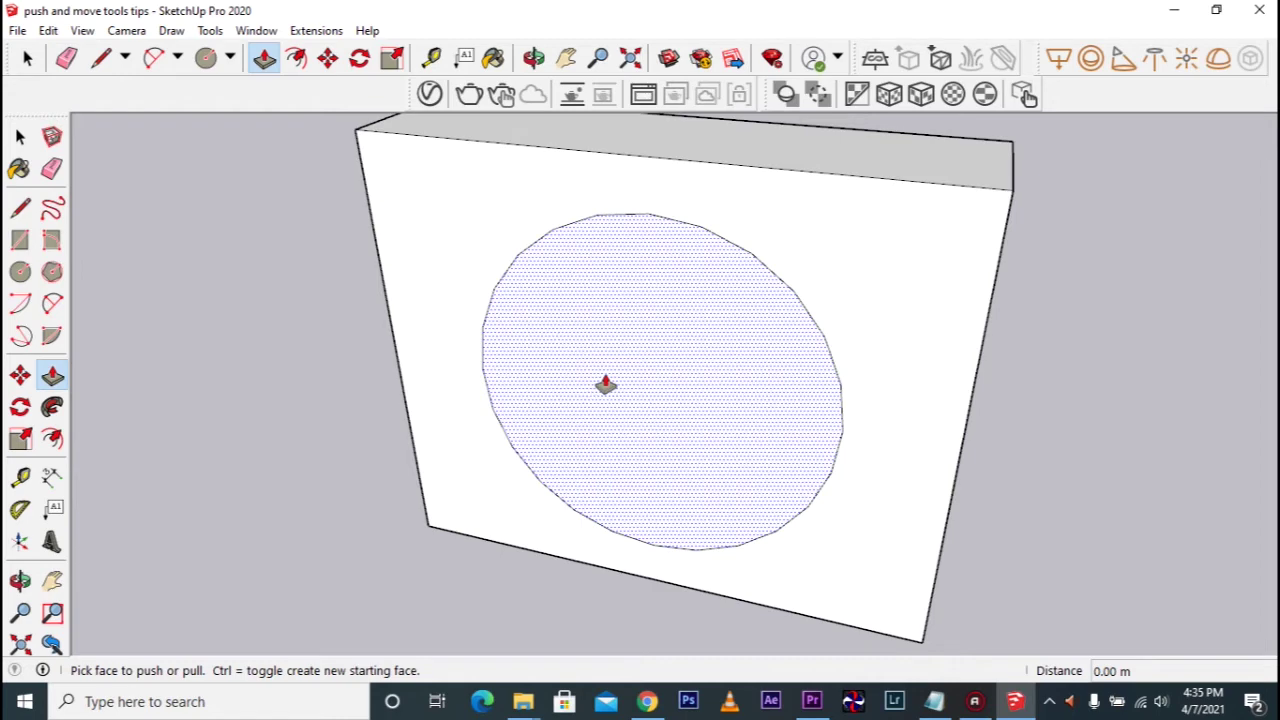
Push the large circle about -1.25 m into the wall block, opening a round hole through it
{"action": "left_click_drag", "start_coordinate": [617, 385], "coordinate": [723, 334]}
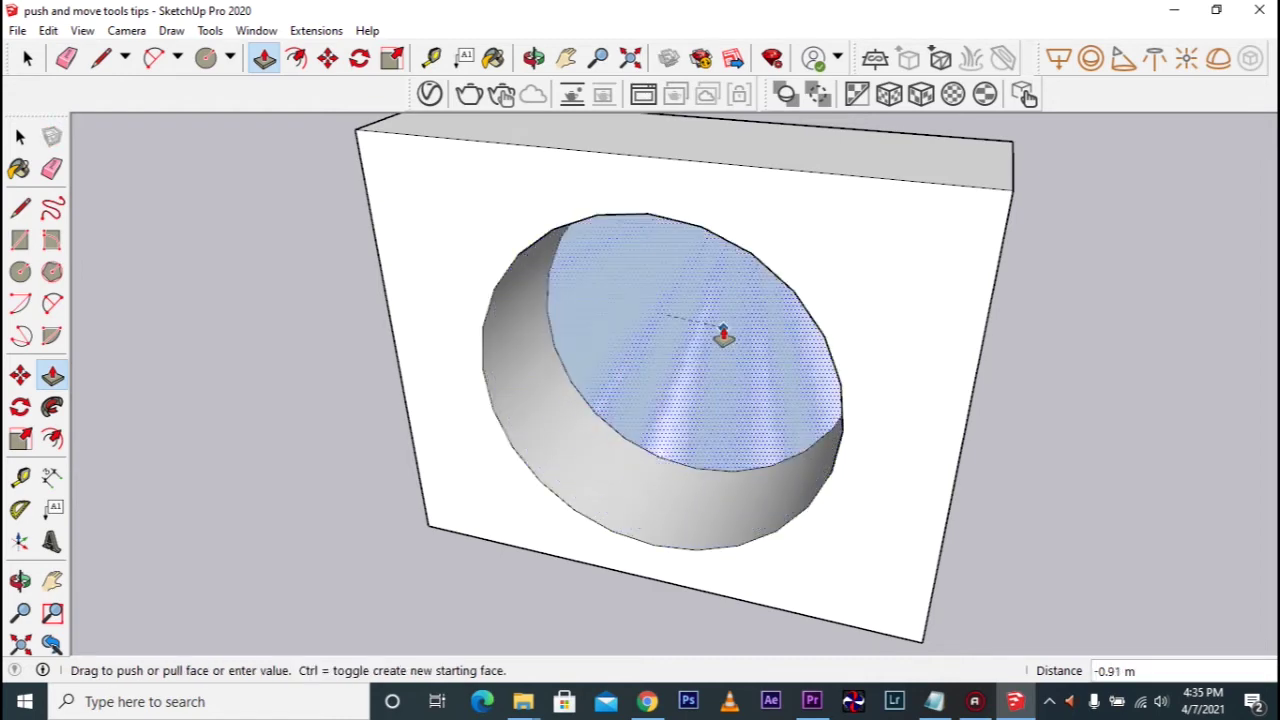
{"action": "mouse_move", "coordinate": [777, 394]}
{"action": "middle_mouse_down"}
{"action": "mouse_move", "coordinate": [667, 420]}
{"action": "mouse_move", "coordinate": [443, 411]}
{"action": "mouse_move", "coordinate": [306, 357]}
{"action": "mouse_move", "coordinate": [391, 316]}
{"action": "mouse_move", "coordinate": [434, 269]}
{"action": "mouse_move", "coordinate": [537, 283]}
{"action": "mouse_move", "coordinate": [480, 354]}
{"action": "mouse_move", "coordinate": [557, 348]}
{"action": "mouse_move", "coordinate": [749, 409]}
{"action": "mouse_move", "coordinate": [523, 354]}
{"action": "mouse_move", "coordinate": [684, 440]}
{"action": "mouse_move", "coordinate": [649, 449]}
{"action": "middle_mouse_up"}
{"action": "scroll", "coordinate": [650, 449], "scroll_direction": "up", "scroll_amount": 2}
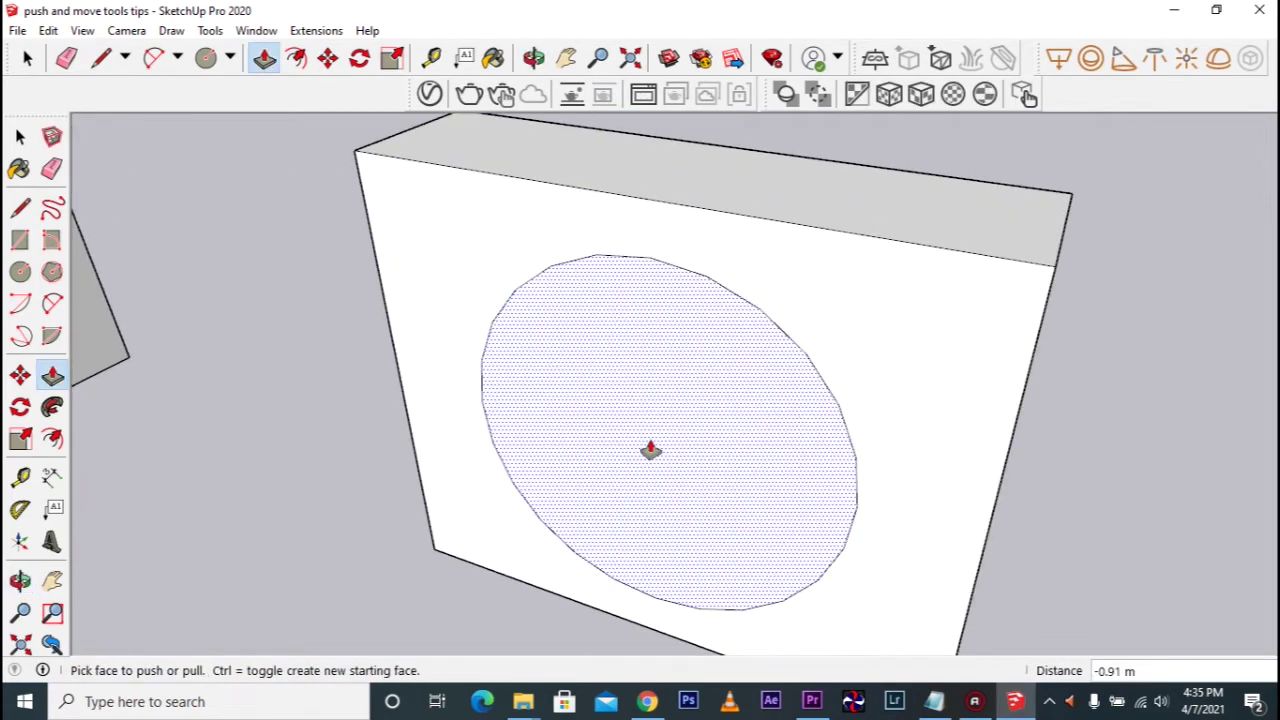
{"action": "scroll", "coordinate": [600, 420], "scroll_direction": "up", "scroll_amount": 3}
{"action": "left_click", "coordinate": [557, 409]}
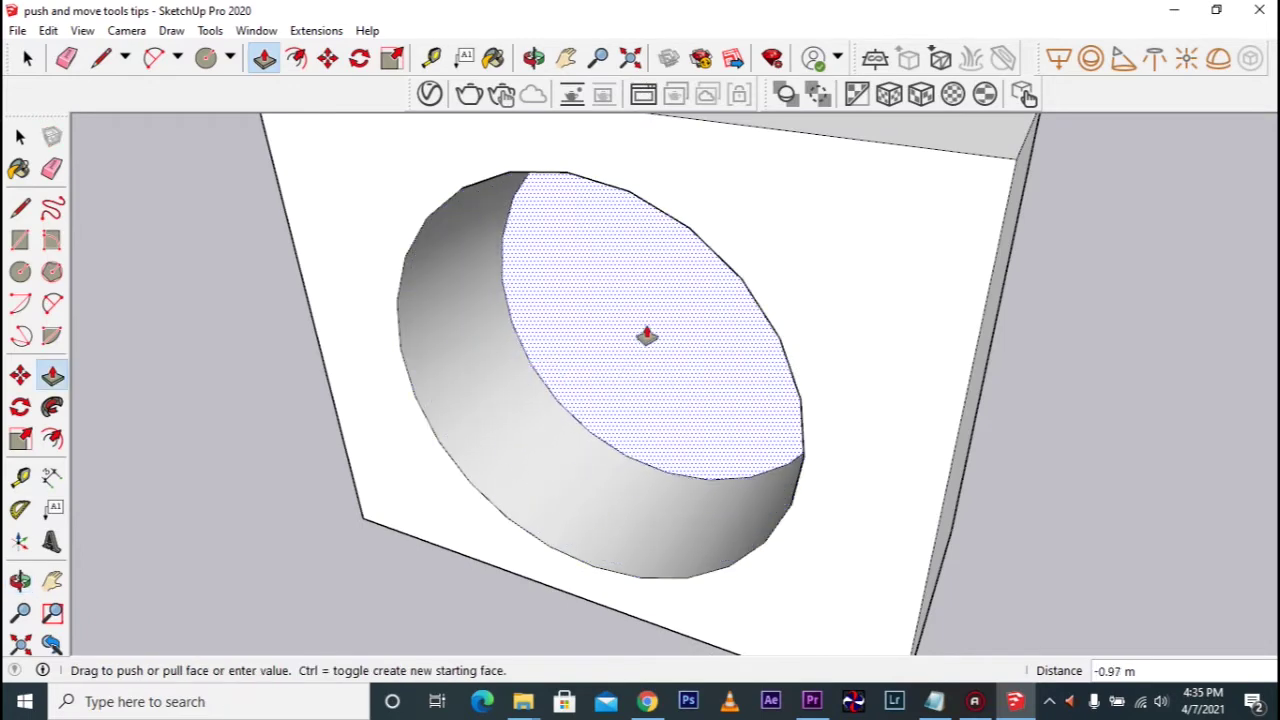
{"action": "left_click", "coordinate": [663, 313]}
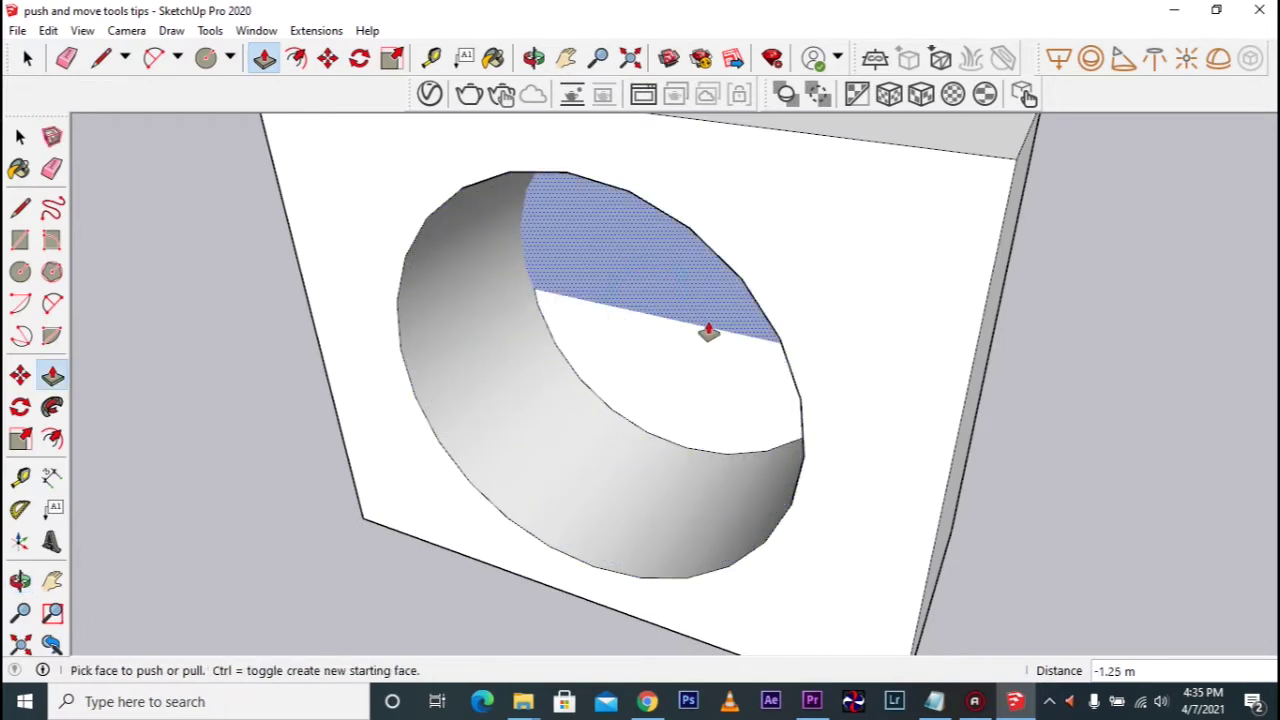
{"action": "mouse_move", "coordinate": [743, 349]}
{"action": "middle_mouse_down"}
{"action": "mouse_move", "coordinate": [592, 360]}
{"action": "mouse_move", "coordinate": [586, 271]}
{"action": "middle_mouse_up"}
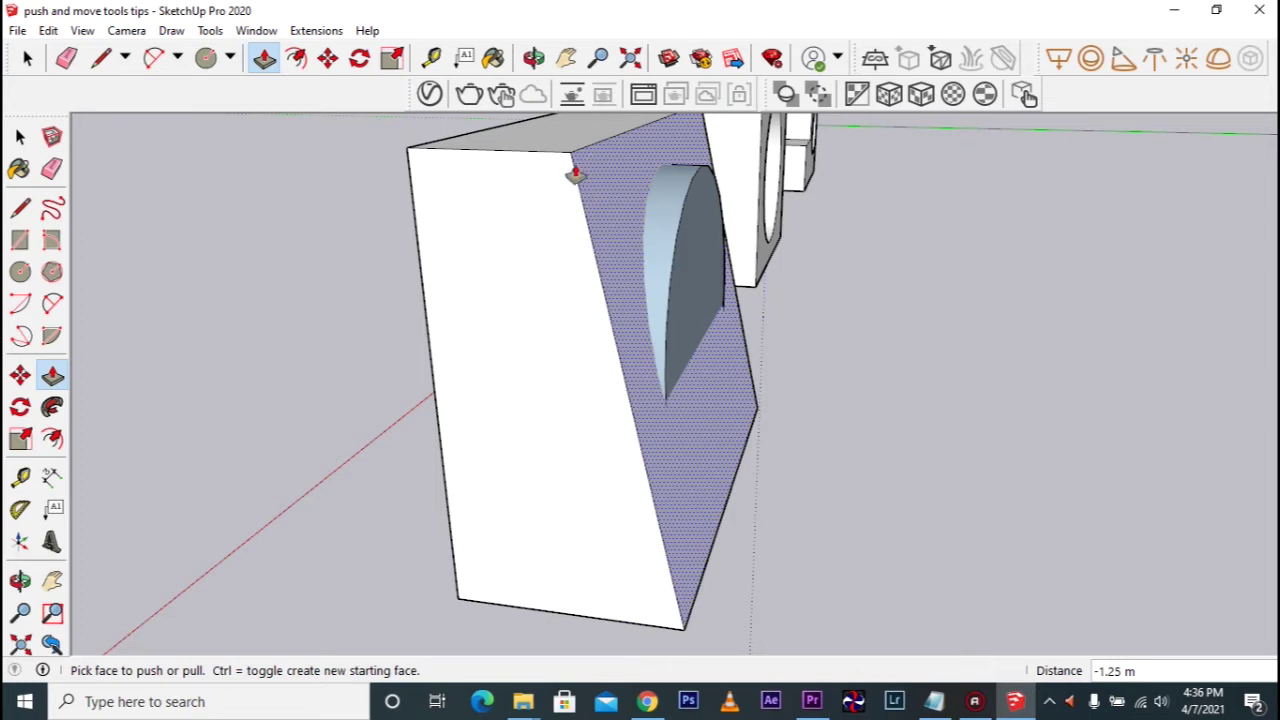
Push the circle on the square block 0.91 m inward to form a round hole
{"action": "middle_click_drag", "start_coordinate": [575, 175], "coordinate": [606, 171]}
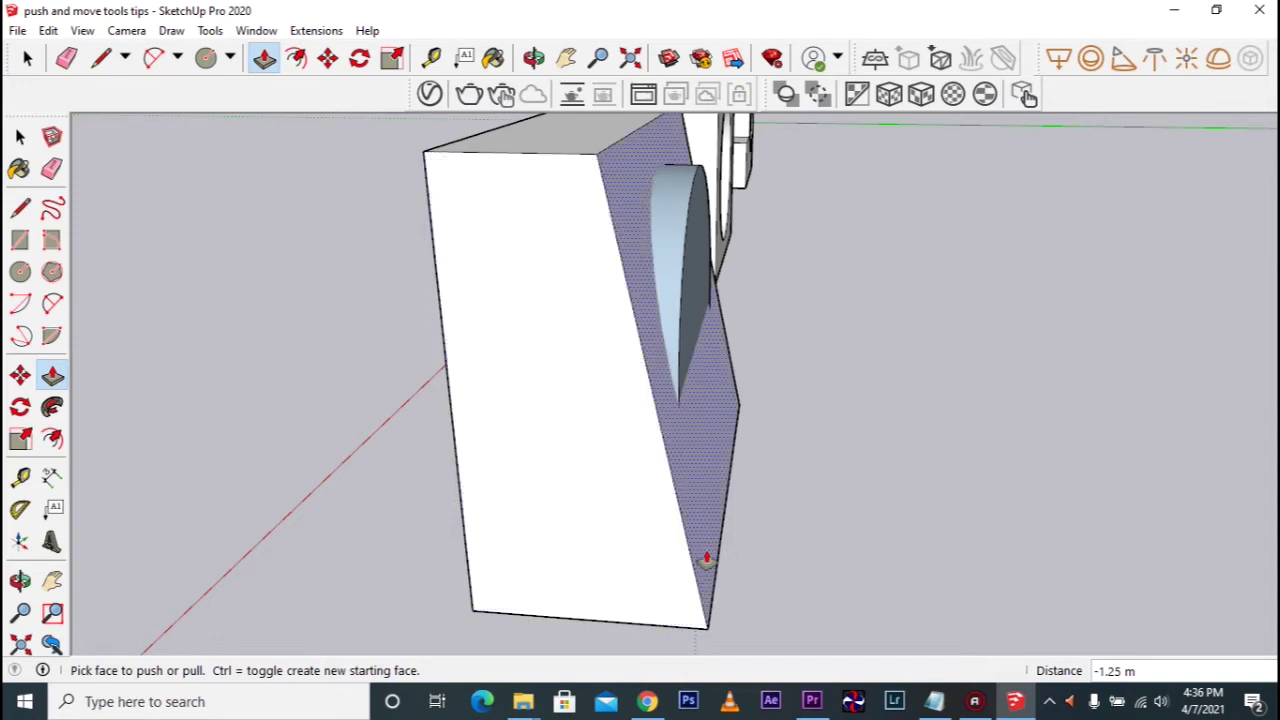
{"action": "mouse_move", "coordinate": [626, 266]}
{"action": "middle_mouse_down"}
{"action": "mouse_move", "coordinate": [483, 284]}
{"action": "mouse_move", "coordinate": [606, 277]}
{"action": "mouse_move", "coordinate": [537, 343]}
{"action": "mouse_move", "coordinate": [620, 362]}
{"action": "mouse_move", "coordinate": [1000, 363]}
{"action": "mouse_move", "coordinate": [757, 363]}
{"action": "mouse_move", "coordinate": [837, 414]}
{"action": "mouse_move", "coordinate": [669, 330]}
{"action": "mouse_move", "coordinate": [680, 270]}
{"action": "middle_mouse_up"}
{"action": "middle_click_drag", "start_coordinate": [689, 314], "coordinate": [680, 314]}
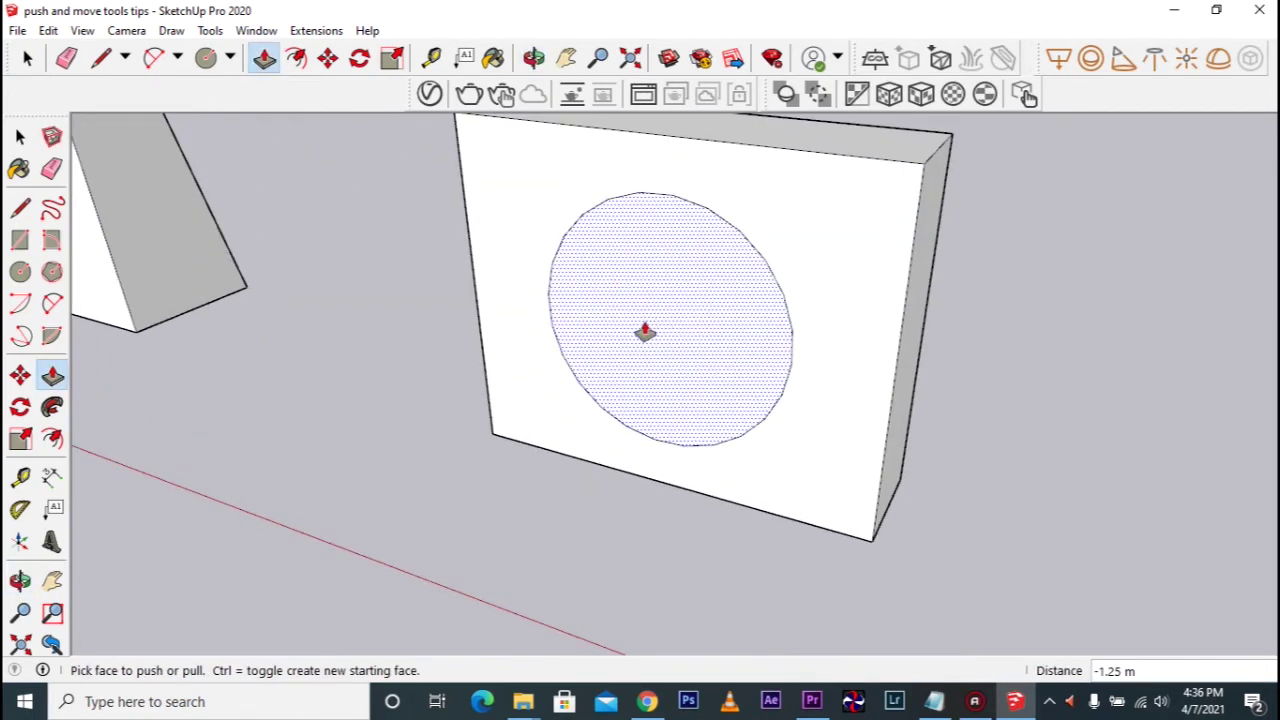
{"action": "left_click_drag", "start_coordinate": [645, 333], "coordinate": [714, 290]}
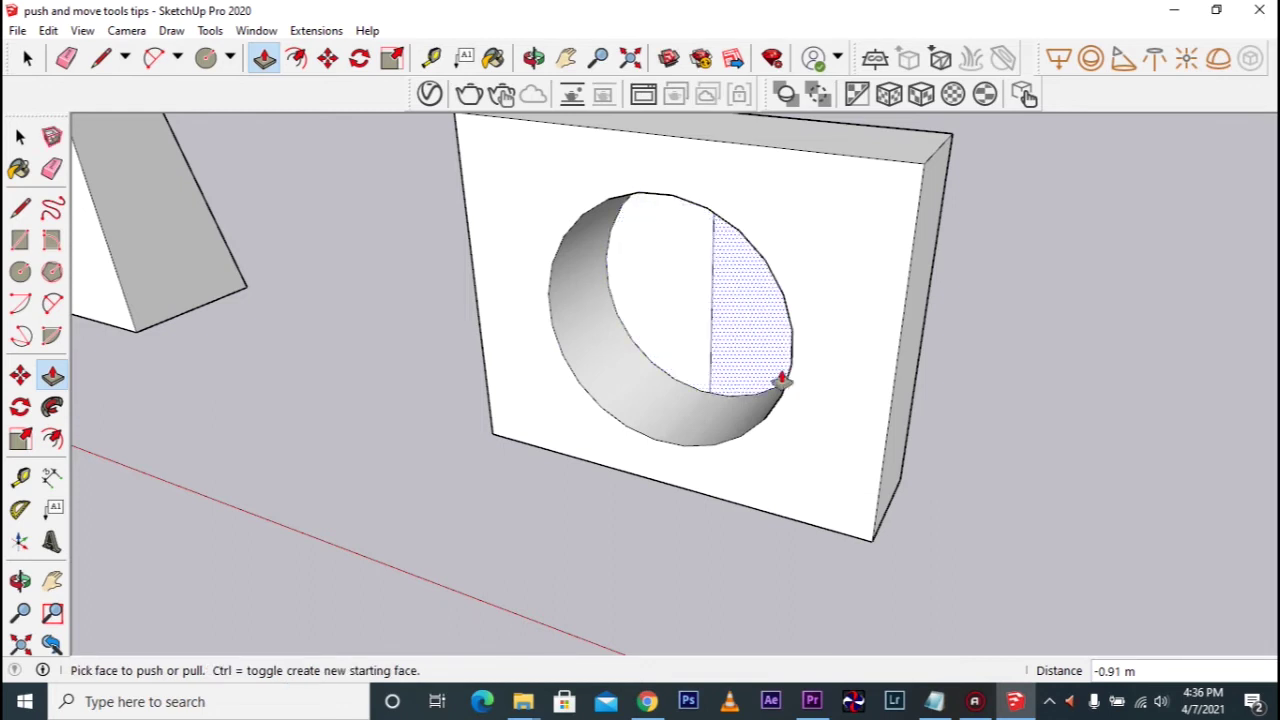
{"action": "mouse_move", "coordinate": [826, 371]}
{"action": "middle_mouse_down"}
{"action": "mouse_move", "coordinate": [709, 337]}
{"action": "mouse_move", "coordinate": [467, 362]}
{"action": "mouse_move", "coordinate": [580, 343]}
{"action": "mouse_move", "coordinate": [493, 326]}
{"action": "middle_mouse_up"}
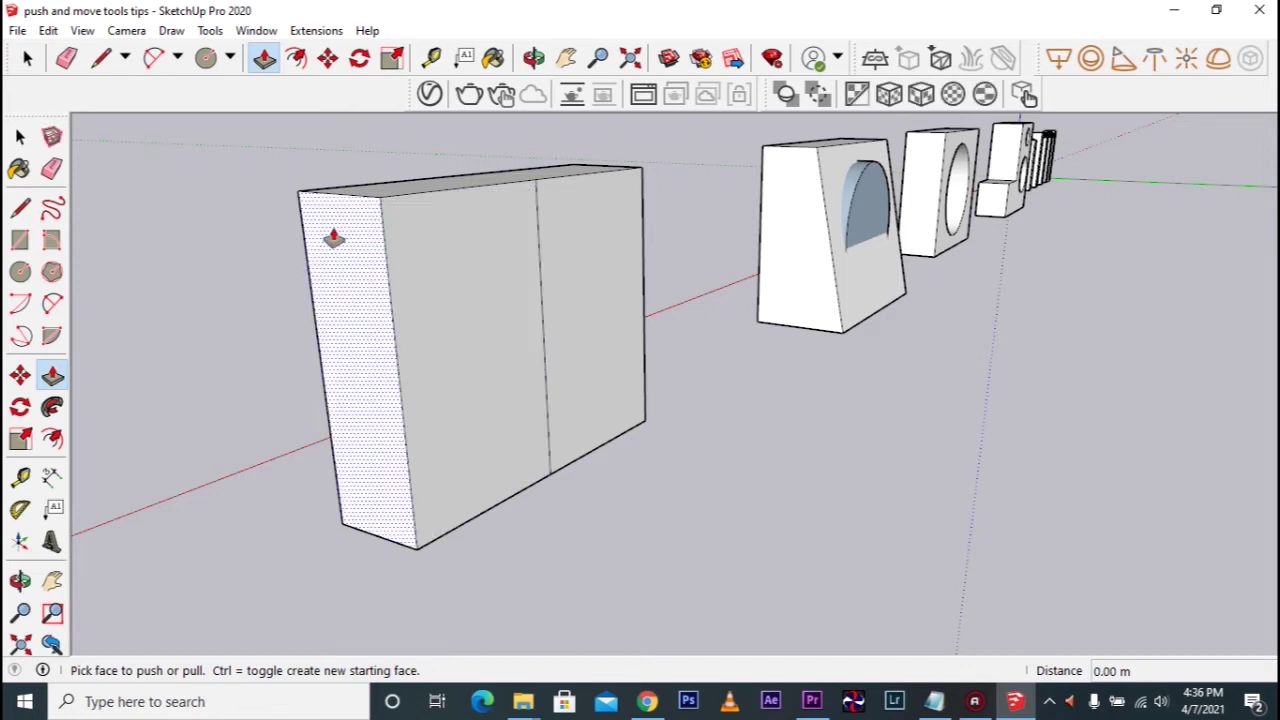
Push the next block's circle face in, then reset its depth to 0
{"action": "left_click", "coordinate": [52, 167]}
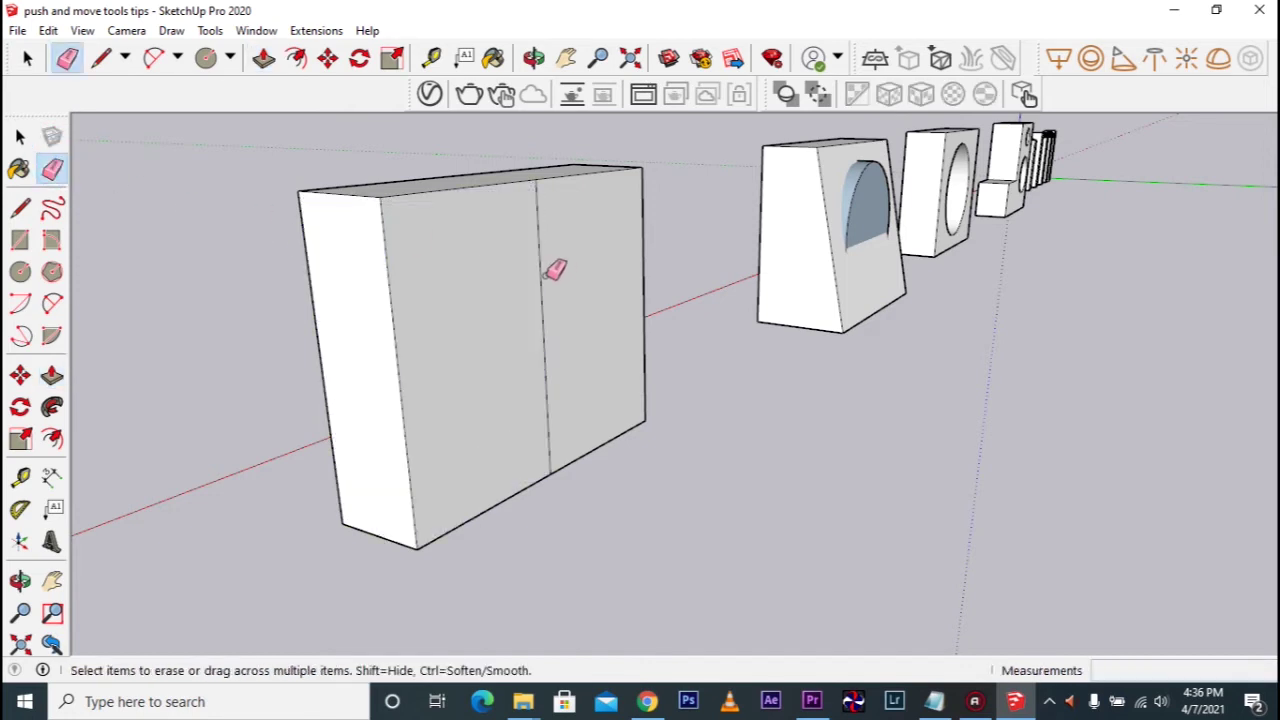
{"action": "mouse_move", "coordinate": [546, 269]}
{"action": "middle_mouse_down"}
{"action": "mouse_move", "coordinate": [446, 351]}
{"action": "mouse_move", "coordinate": [858, 398]}
{"action": "middle_mouse_up"}
{"action": "left_click", "coordinate": [52, 374]}
{"action": "mouse_move", "coordinate": [640, 420]}
{"action": "middle_mouse_down"}
{"action": "mouse_move", "coordinate": [700, 457]}
{"action": "mouse_move", "coordinate": [767, 445]}
{"action": "middle_mouse_up"}
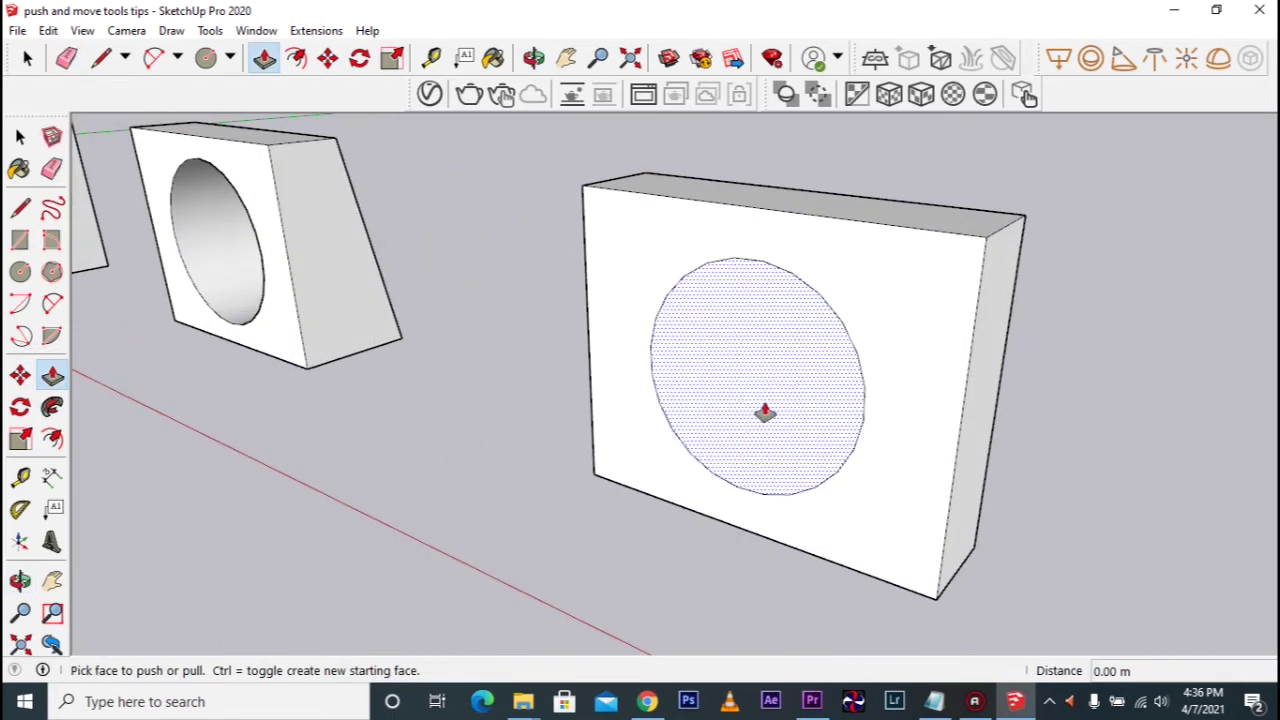
{"action": "left_click", "coordinate": [748, 398]}
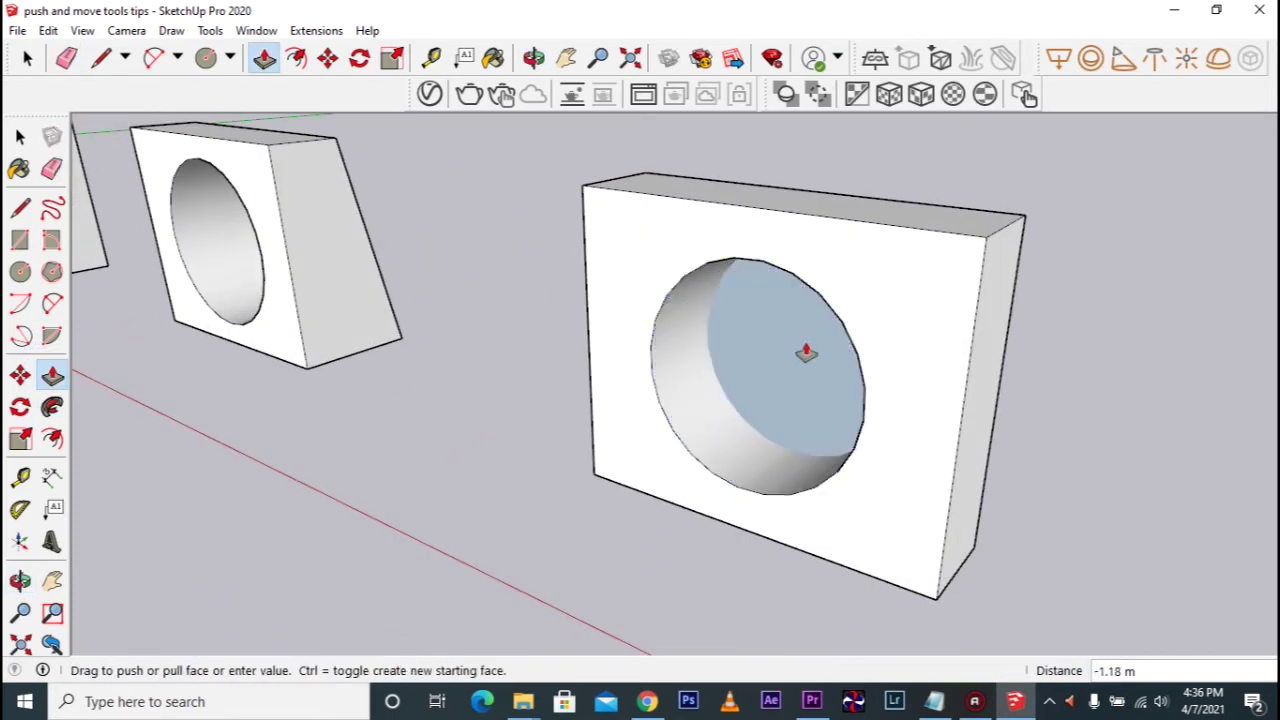
{"action": "left_click", "coordinate": [811, 372]}
{"action": "middle_click_drag", "start_coordinate": [766, 397], "coordinate": [888, 385]}
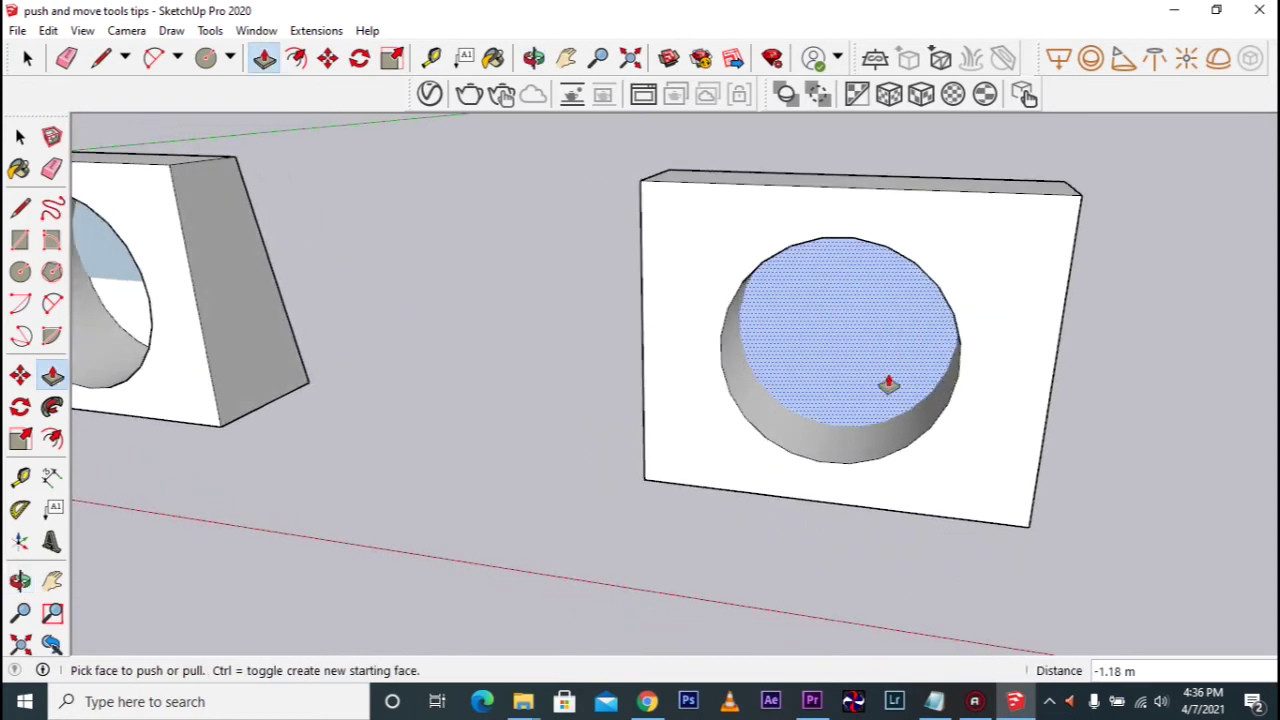
{"action": "type", "text": "0"}
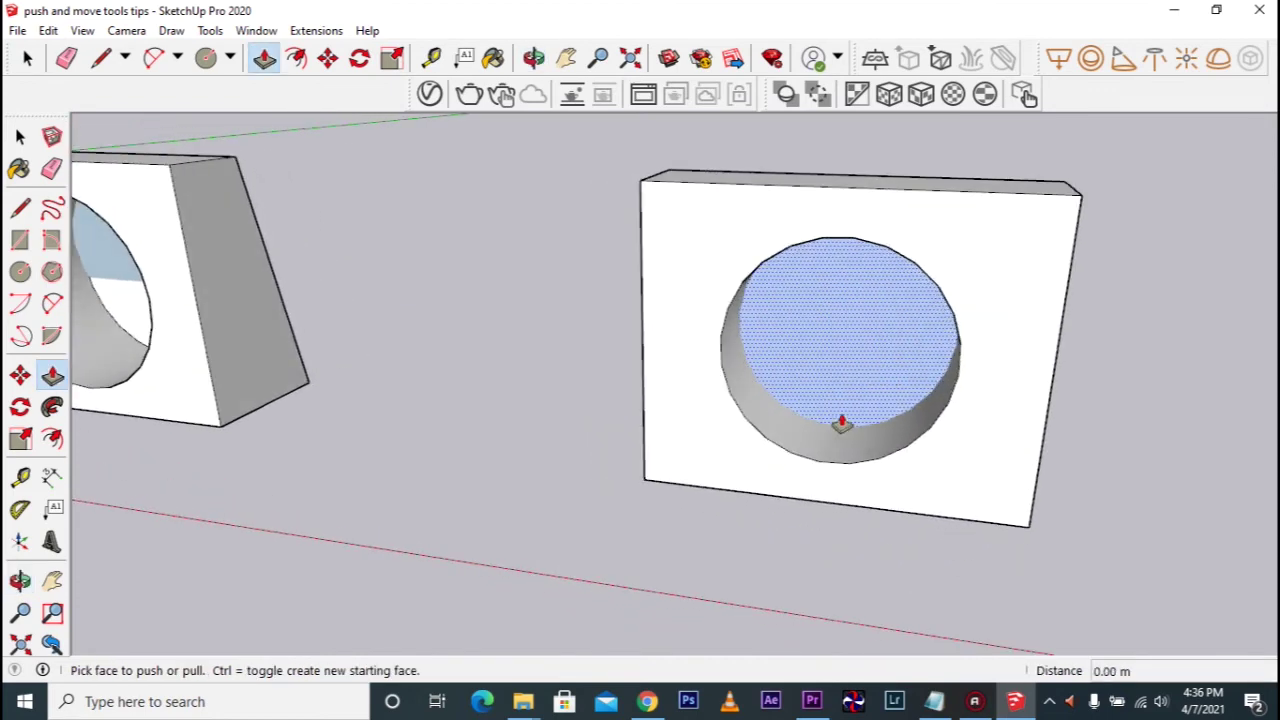
{"action": "key", "text": "Return"}
Push the circle 0.91 m fully through the block, leaving an open round hole
{"action": "left_click", "coordinate": [836, 398]}
{"action": "left_click", "coordinate": [900, 340]}
{"action": "mouse_move", "coordinate": [900, 337]}
{"action": "middle_mouse_down"}
{"action": "mouse_move", "coordinate": [737, 371]}
{"action": "mouse_move", "coordinate": [230, 375]}
{"action": "mouse_move", "coordinate": [406, 371]}
{"action": "middle_mouse_up"}
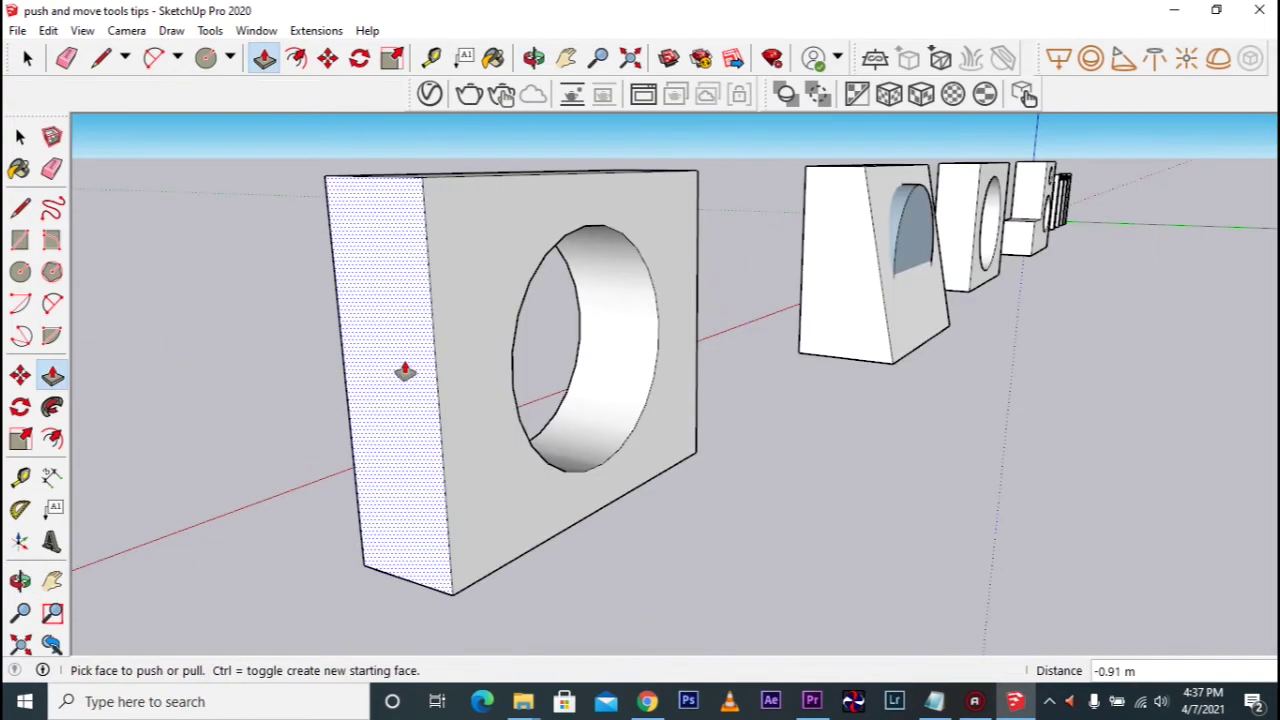
{"action": "mouse_move", "coordinate": [503, 409]}
{"action": "middle_mouse_down"}
{"action": "mouse_move", "coordinate": [451, 420]}
{"action": "mouse_move", "coordinate": [774, 424]}
{"action": "mouse_move", "coordinate": [463, 366]}
{"action": "mouse_move", "coordinate": [600, 371]}
{"action": "mouse_move", "coordinate": [516, 386]}
{"action": "mouse_move", "coordinate": [680, 394]}
{"action": "mouse_move", "coordinate": [447, 393]}
{"action": "mouse_move", "coordinate": [491, 371]}
{"action": "mouse_move", "coordinate": [303, 392]}
{"action": "middle_mouse_up"}
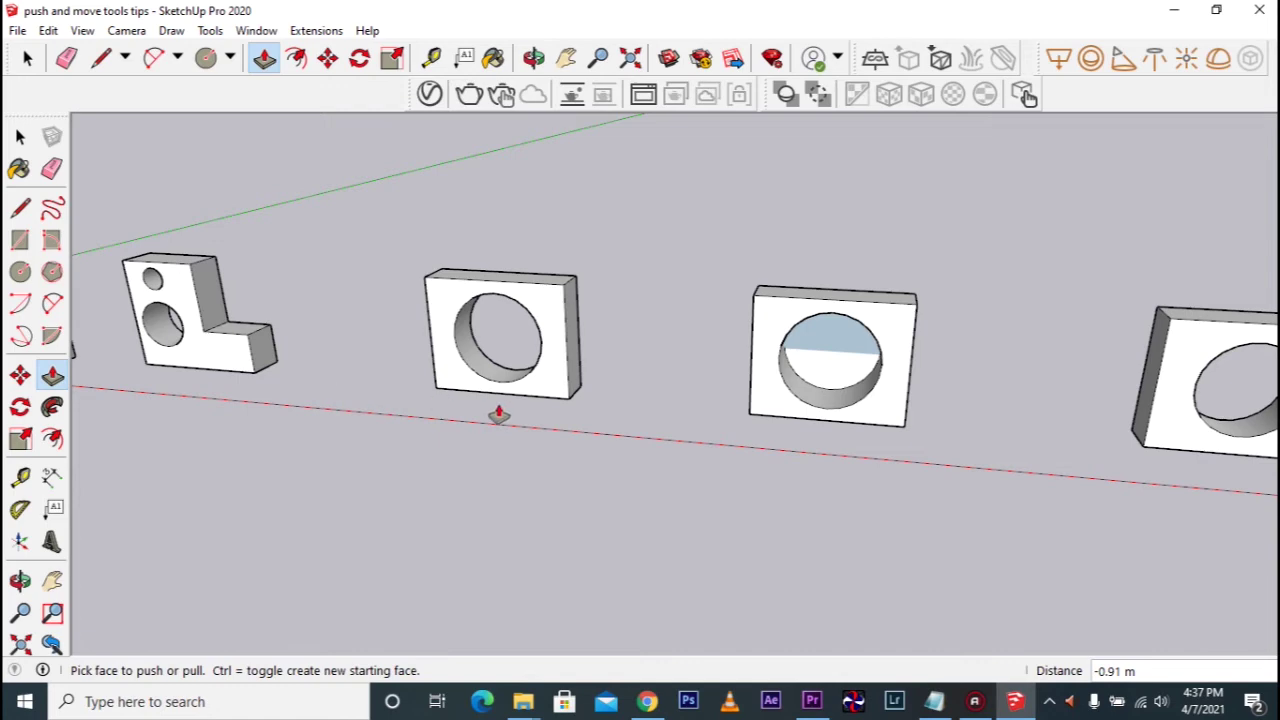
Orbit and zoom around the row of holed blocks to inspect them
{"action": "mouse_move", "coordinate": [766, 429]}
{"action": "middle_mouse_down"}
{"action": "mouse_move", "coordinate": [523, 449]}
{"action": "mouse_move", "coordinate": [612, 400]}
{"action": "mouse_move", "coordinate": [280, 366]}
{"action": "mouse_move", "coordinate": [387, 367]}
{"action": "middle_mouse_up"}
{"action": "scroll", "coordinate": [612, 400], "scroll_direction": "up", "scroll_amount": 3}
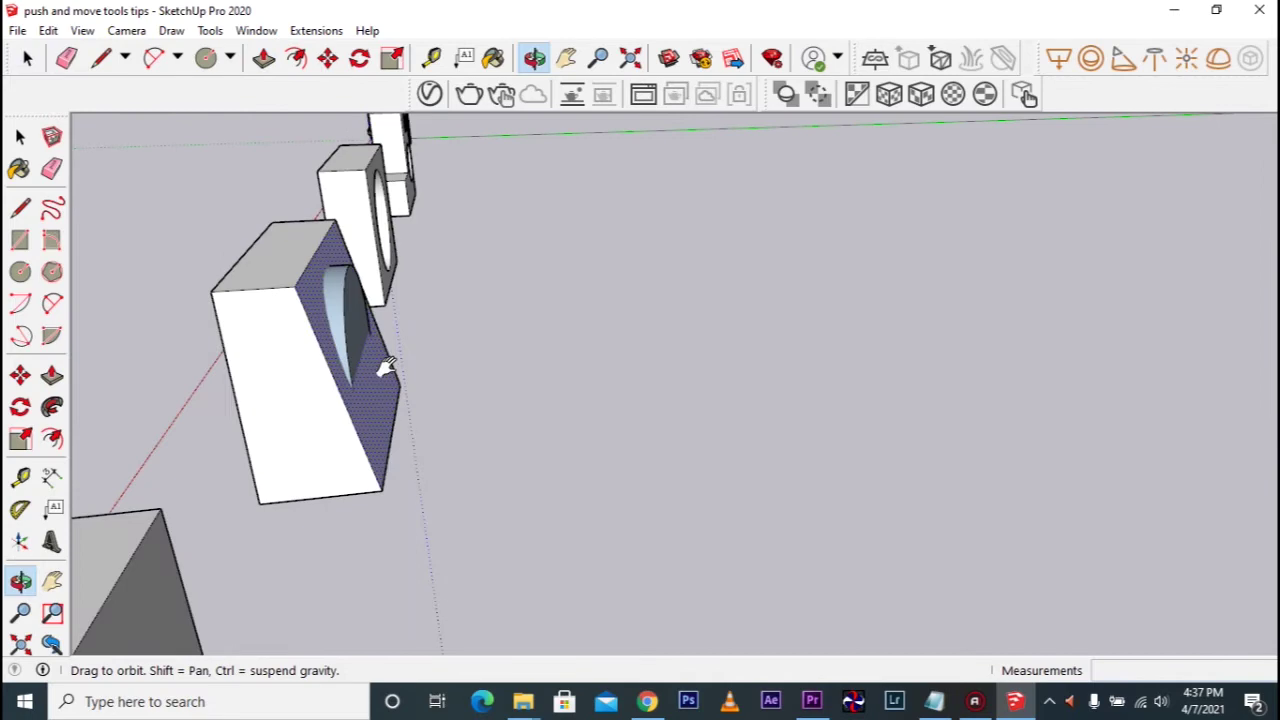
{"action": "scroll", "coordinate": [277, 437], "scroll_direction": "up", "scroll_amount": 5}
{"action": "scroll", "coordinate": [366, 309], "scroll_direction": "down", "scroll_amount": 3}
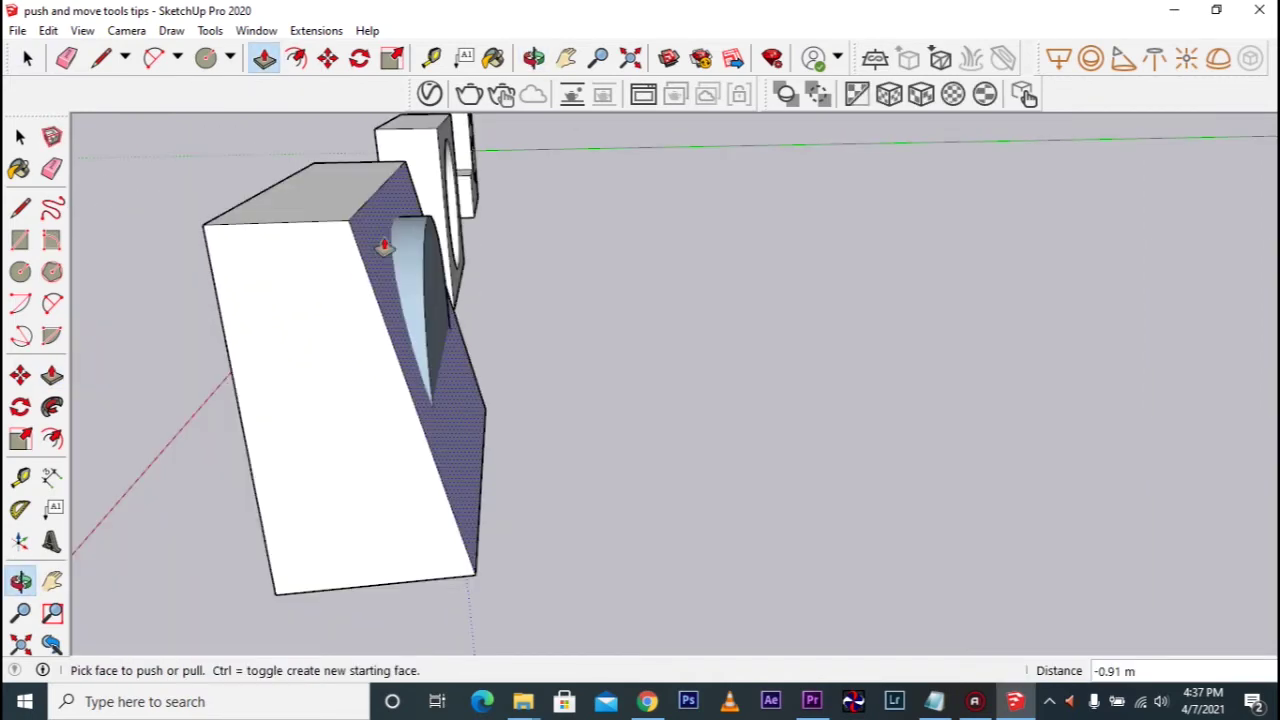
{"action": "mouse_move", "coordinate": [354, 285]}
{"action": "middle_mouse_down"}
{"action": "mouse_move", "coordinate": [491, 291]}
{"action": "mouse_move", "coordinate": [363, 309]}
{"action": "mouse_move", "coordinate": [420, 331]}
{"action": "mouse_move", "coordinate": [588, 338]}
{"action": "mouse_move", "coordinate": [793, 488]}
{"action": "middle_mouse_up"}
{"action": "scroll", "coordinate": [588, 338], "scroll_direction": "down", "scroll_amount": 3}
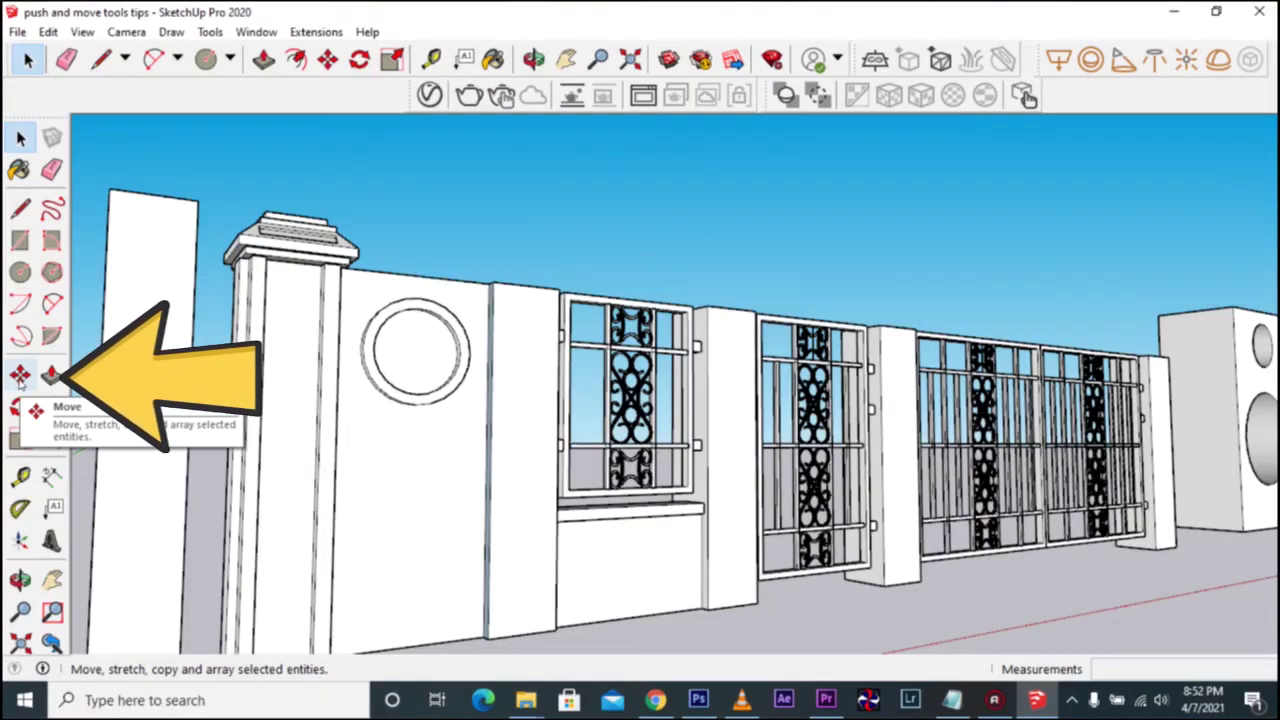
Move the lower panel's bottom edge 0.21 m outward beneath the first gate, forming a sloped face
{"action": "left_click", "coordinate": [20, 376]}
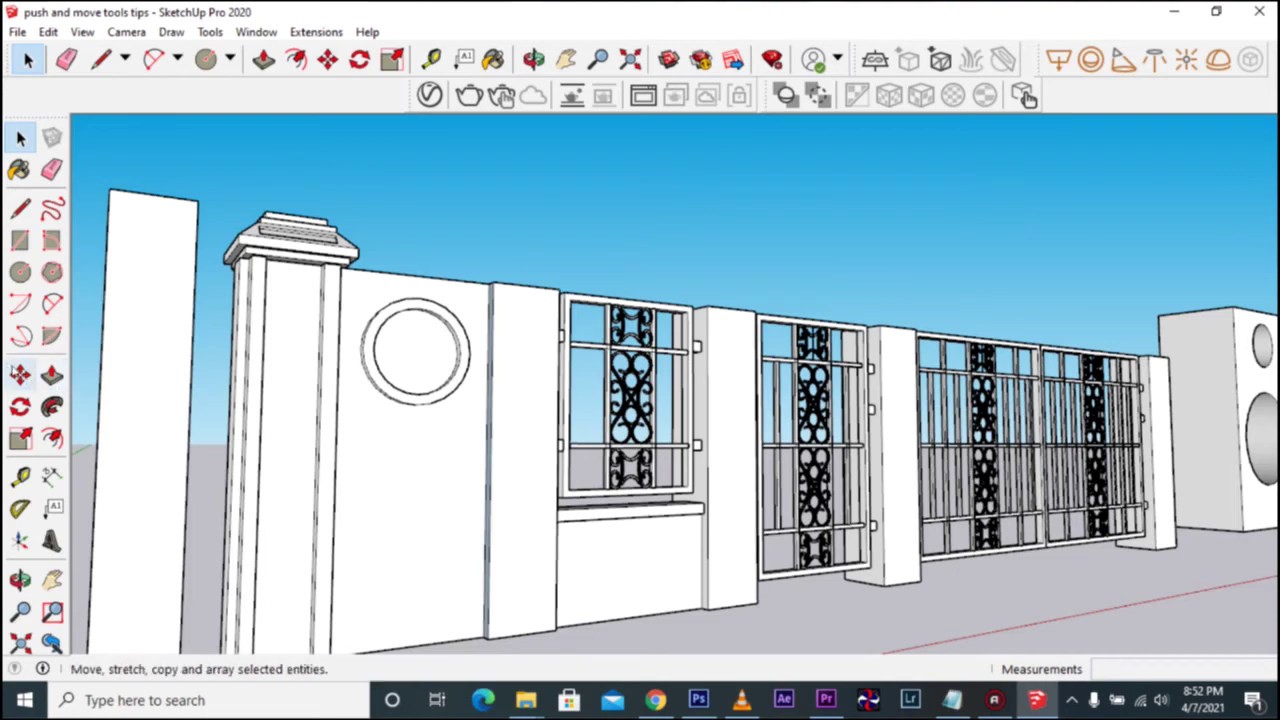
{"action": "mouse_move", "coordinate": [505, 493]}
{"action": "middle_mouse_down"}
{"action": "mouse_move", "coordinate": [512, 545]}
{"action": "mouse_move", "coordinate": [471, 477]}
{"action": "mouse_move", "coordinate": [570, 586]}
{"action": "middle_mouse_up"}
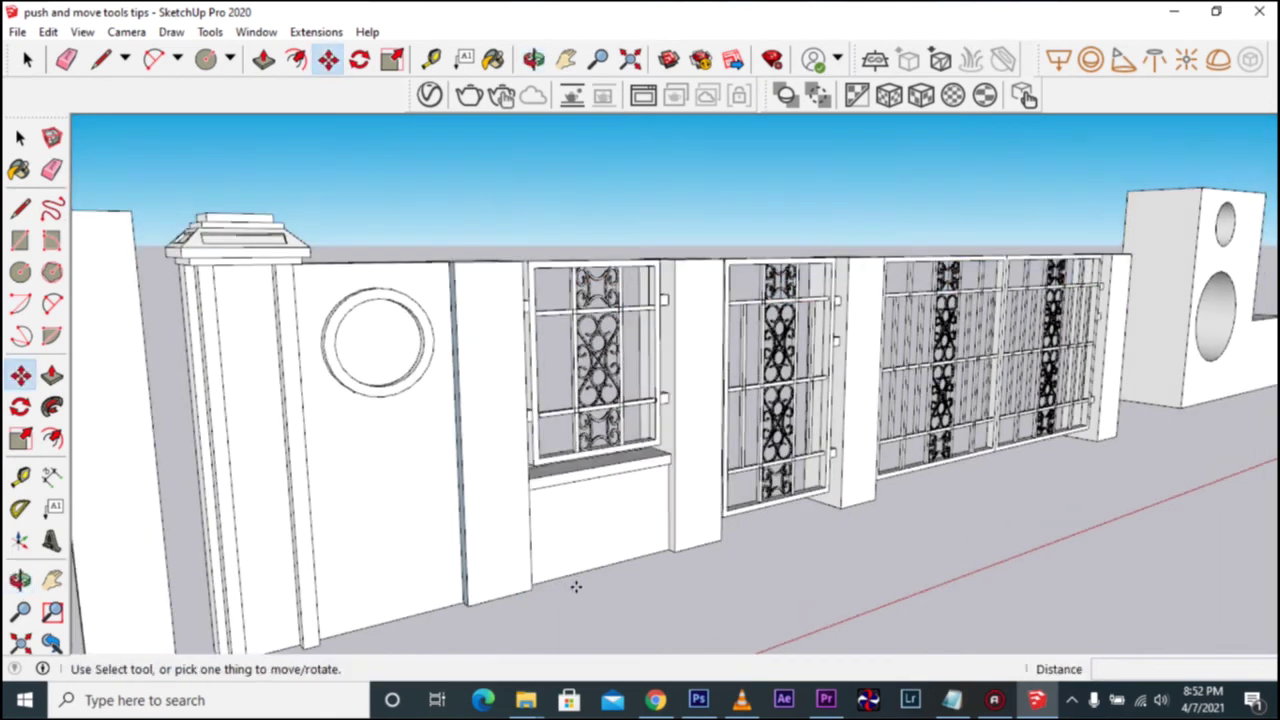
{"action": "left_click", "coordinate": [20, 138]}
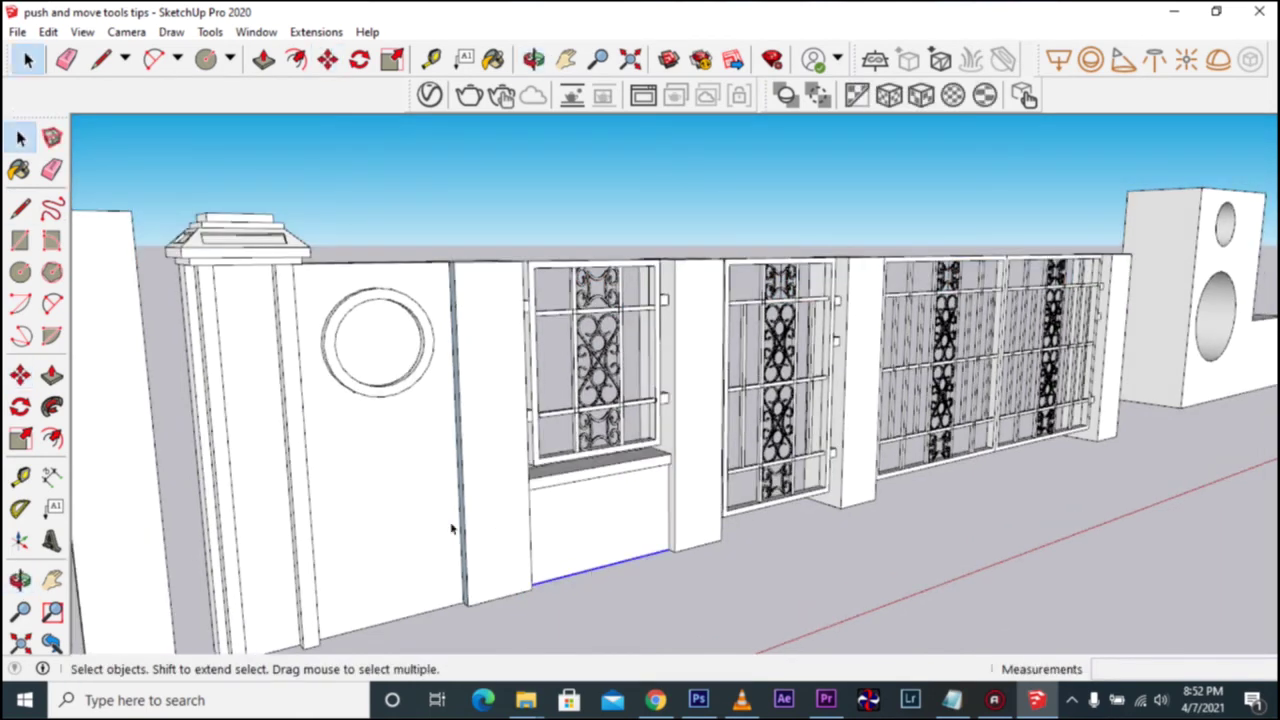
{"action": "left_click", "coordinate": [20, 374]}
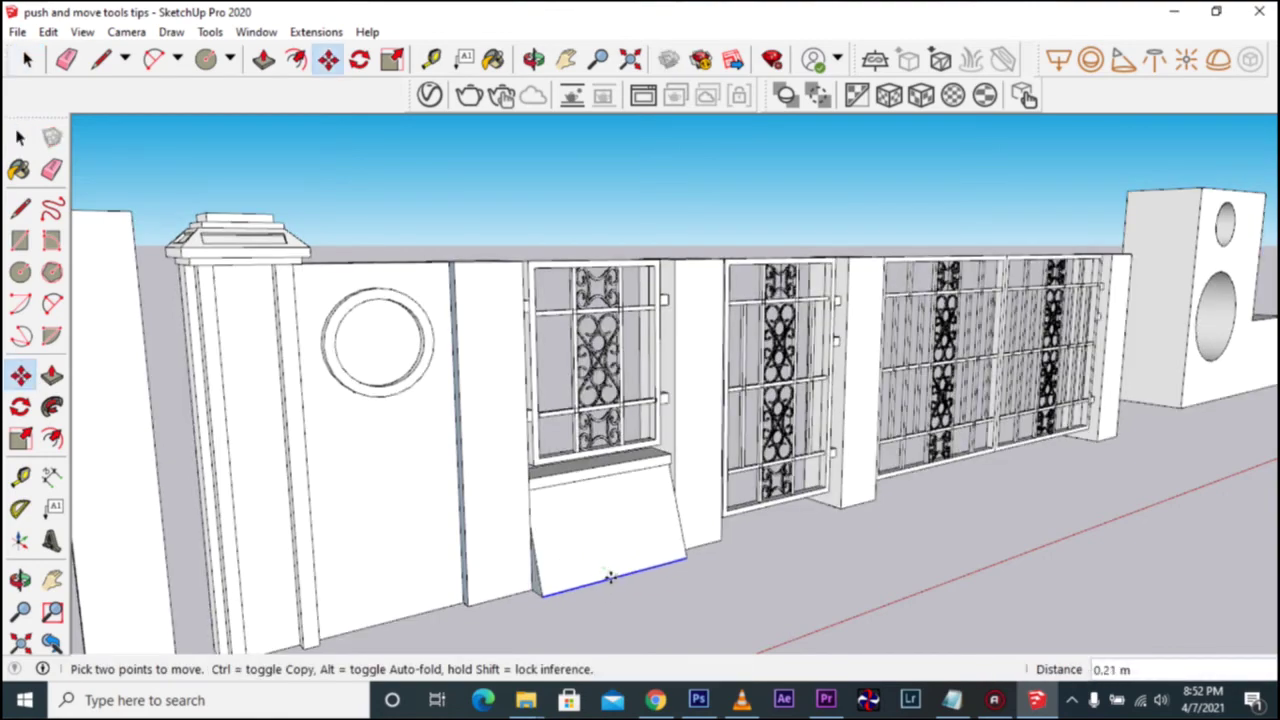
{"action": "left_click_drag", "start_coordinate": [600, 568], "coordinate": [568, 587]}
{"action": "mouse_move", "coordinate": [568, 587]}
{"action": "middle_mouse_down"}
{"action": "mouse_move", "coordinate": [640, 546]}
{"action": "mouse_move", "coordinate": [628, 568]}
{"action": "mouse_move", "coordinate": [594, 566]}
{"action": "mouse_move", "coordinate": [589, 551]}
{"action": "mouse_move", "coordinate": [583, 571]}
{"action": "mouse_move", "coordinate": [640, 565]}
{"action": "middle_mouse_up"}
{"action": "scroll", "coordinate": [640, 546], "scroll_direction": "up", "scroll_amount": 3}
{"action": "scroll", "coordinate": [628, 568], "scroll_direction": "down", "scroll_amount": 3}
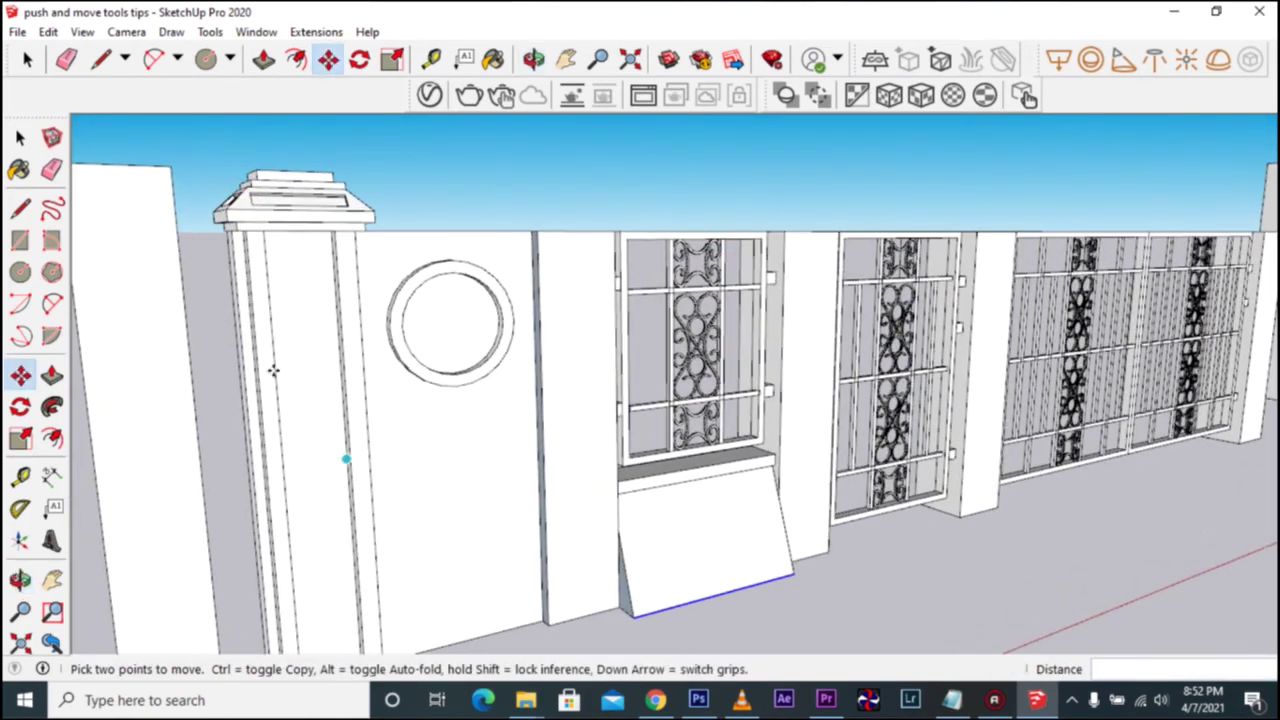
Clear the edge selection and select the pillar cap
{"action": "left_click", "coordinate": [20, 140]}
{"action": "left_click", "coordinate": [20, 140]}
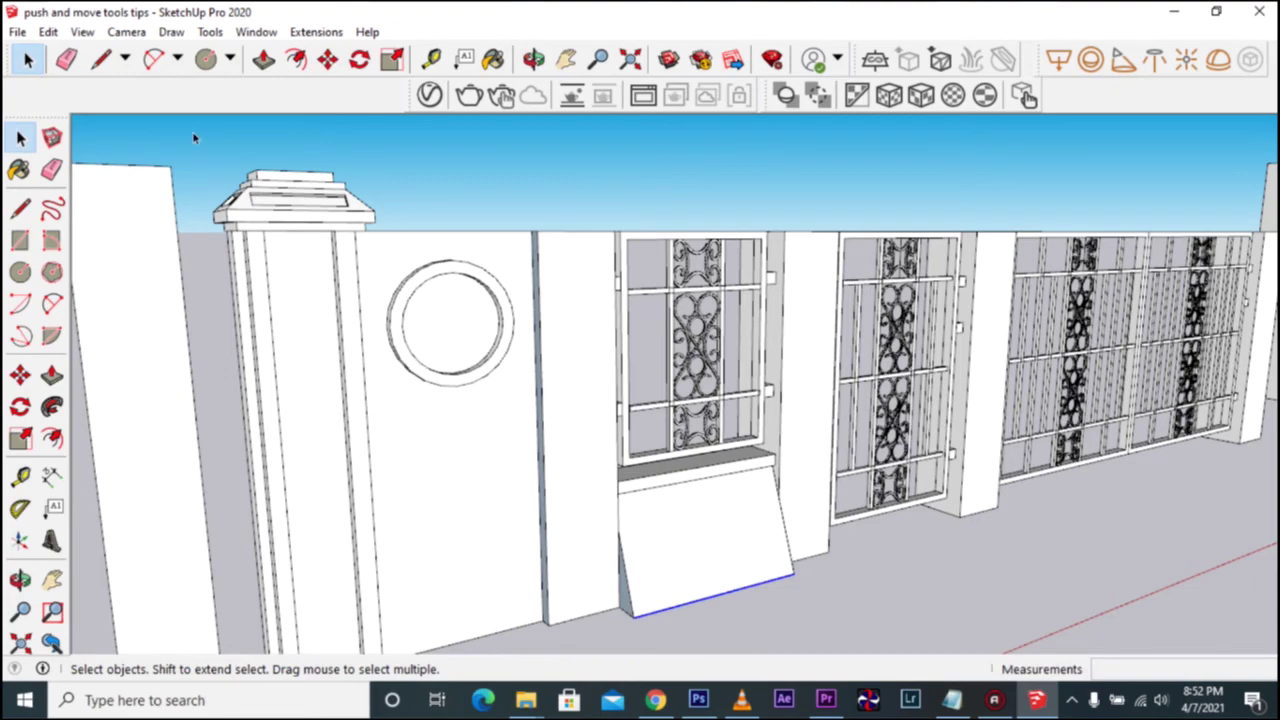
{"action": "left_click", "coordinate": [195, 141]}
{"action": "left_click_drag", "start_coordinate": [194, 145], "coordinate": [382, 245]}
Copy the selected pillar cap from its corner onto the next pillar
{"action": "middle_click_drag", "start_coordinate": [358, 248], "coordinate": [263, 195]}
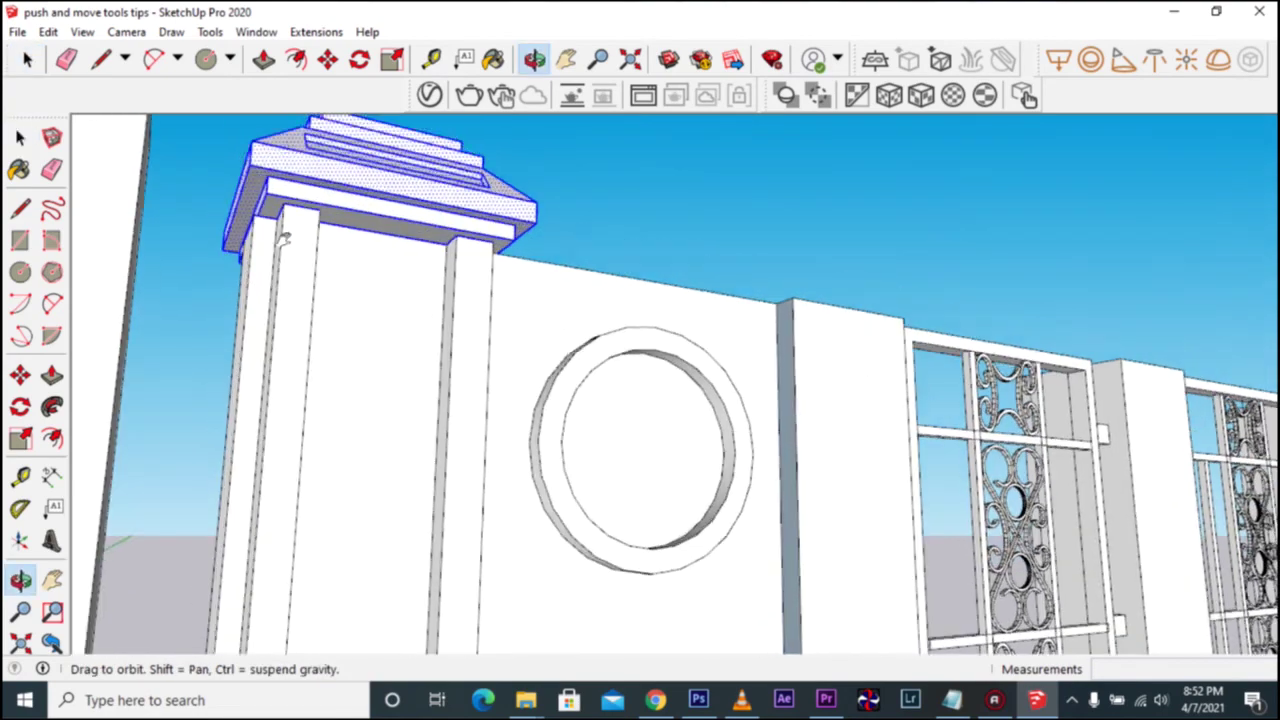
{"action": "middle_click_drag", "start_coordinate": [263, 195], "coordinate": [290, 230]}
{"action": "scroll", "coordinate": [300, 222], "scroll_direction": "up", "scroll_amount": 2}
{"action": "scroll", "coordinate": [303, 219], "scroll_direction": "up", "scroll_amount": 2}
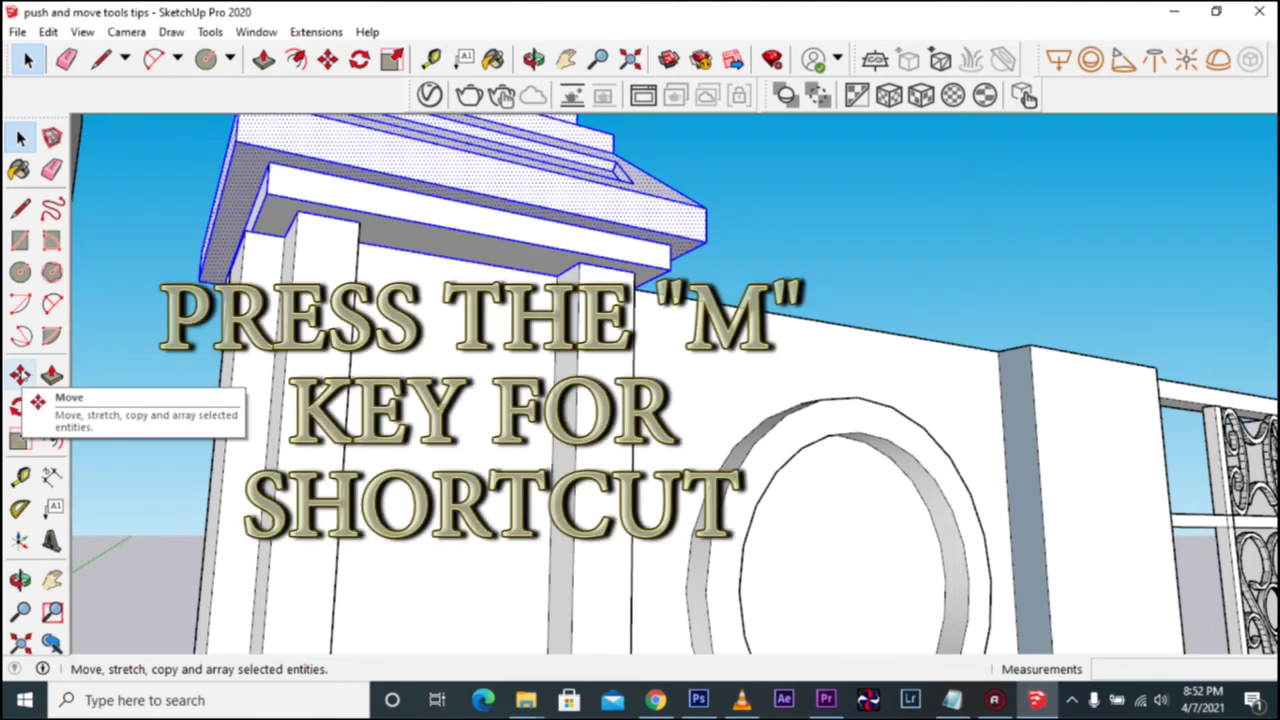
{"action": "key", "text": "m"}
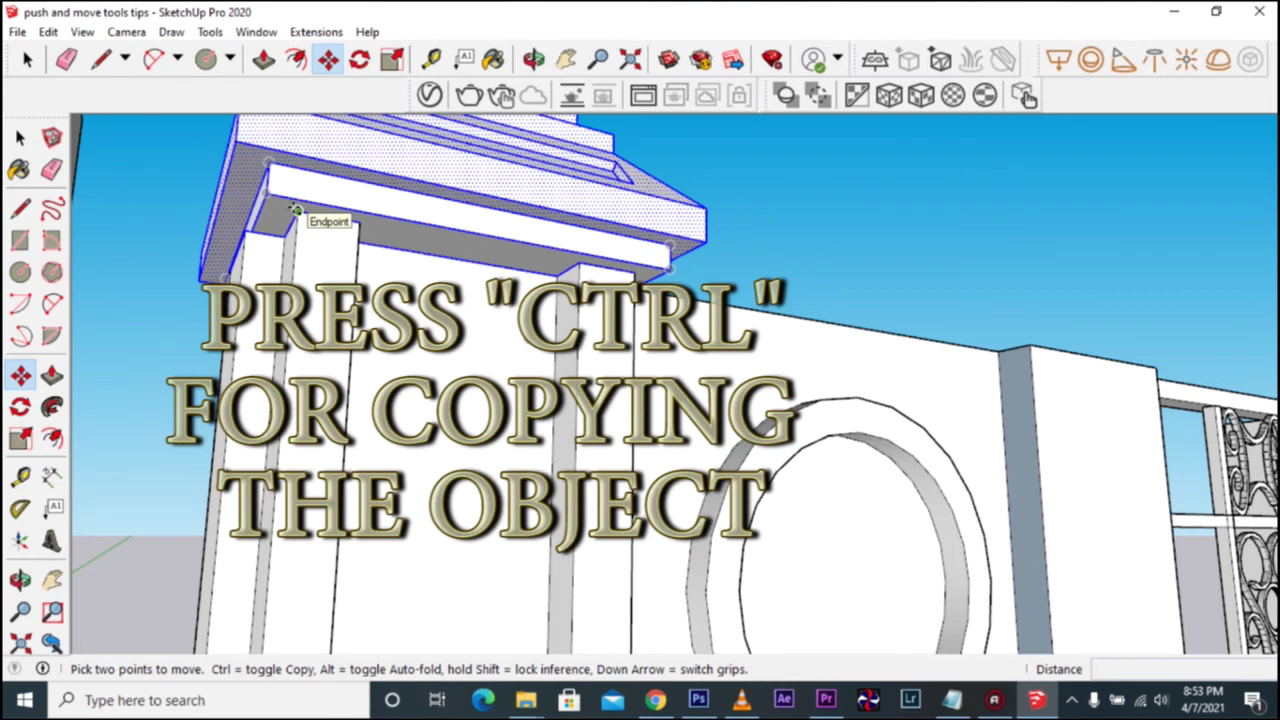
{"action": "left_click", "coordinate": [296, 210]}
{"action": "key", "text": "ctrl"}
{"action": "middle_click_drag", "start_coordinate": [640, 285], "coordinate": [710, 318]}
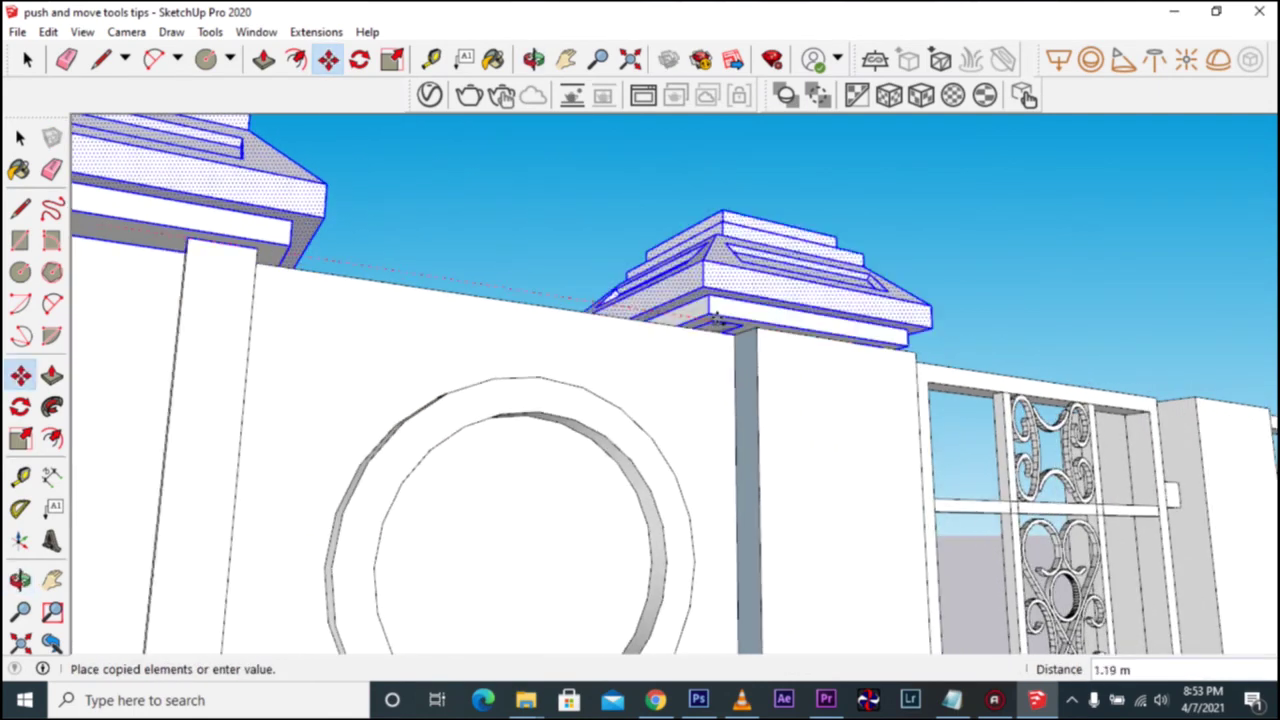
{"action": "left_click", "coordinate": [748, 322]}
Place further copies of the cap on the right pillar and the following pillar
{"action": "middle_click_drag", "start_coordinate": [748, 322], "coordinate": [608, 279]}
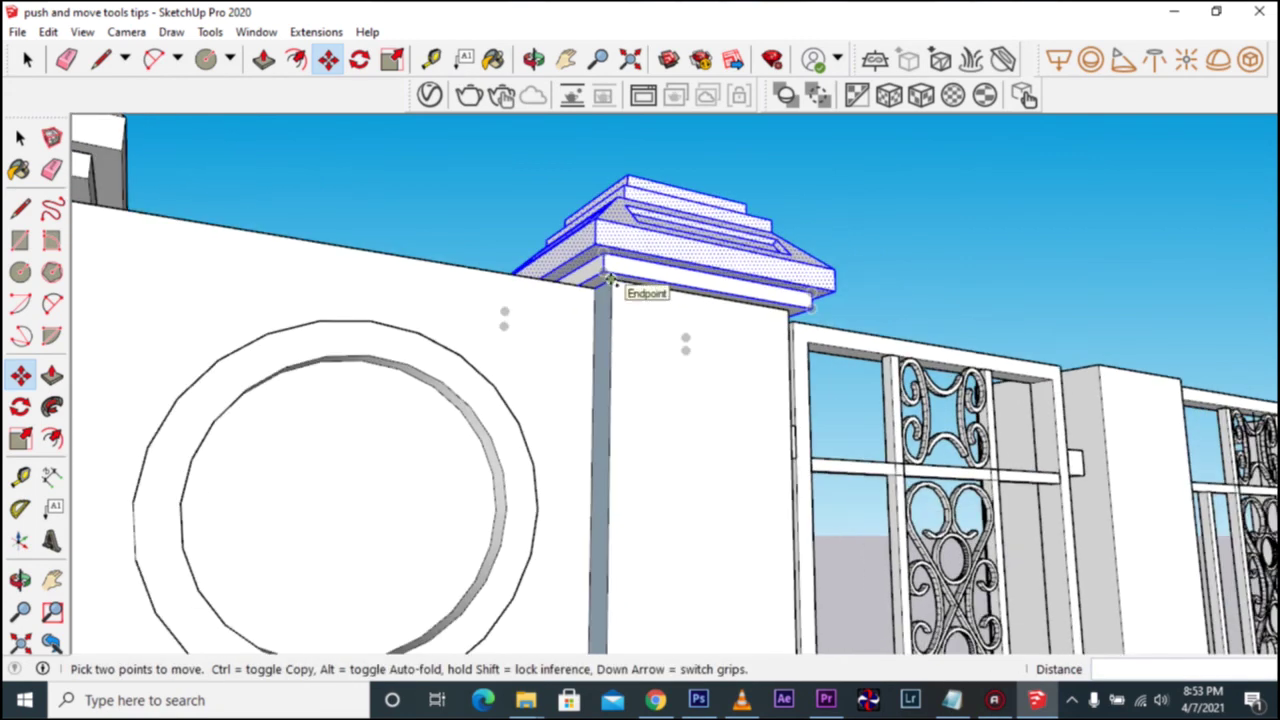
{"action": "left_click", "coordinate": [610, 280]}
{"action": "left_click", "coordinate": [1095, 365]}
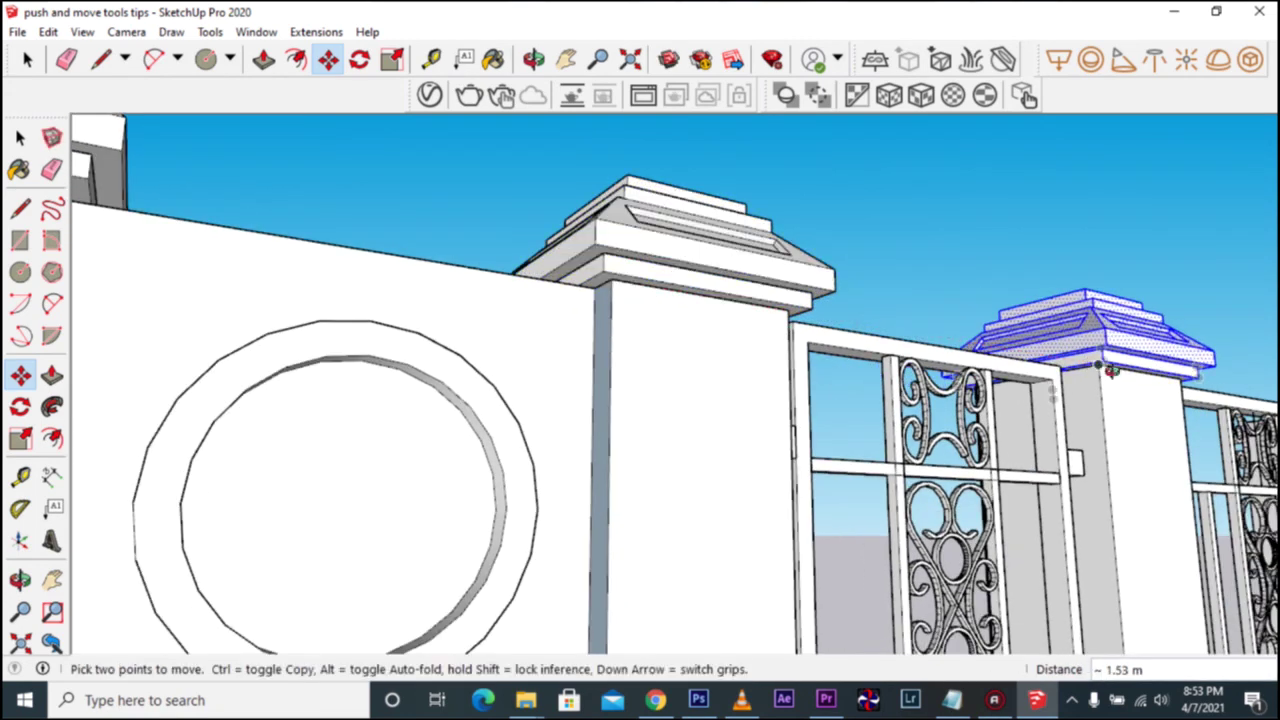
{"action": "middle_click_drag", "start_coordinate": [1095, 365], "coordinate": [615, 272]}
{"action": "scroll", "coordinate": [615, 272], "scroll_direction": "up", "scroll_amount": 4}
{"action": "left_click", "coordinate": [615, 272]}
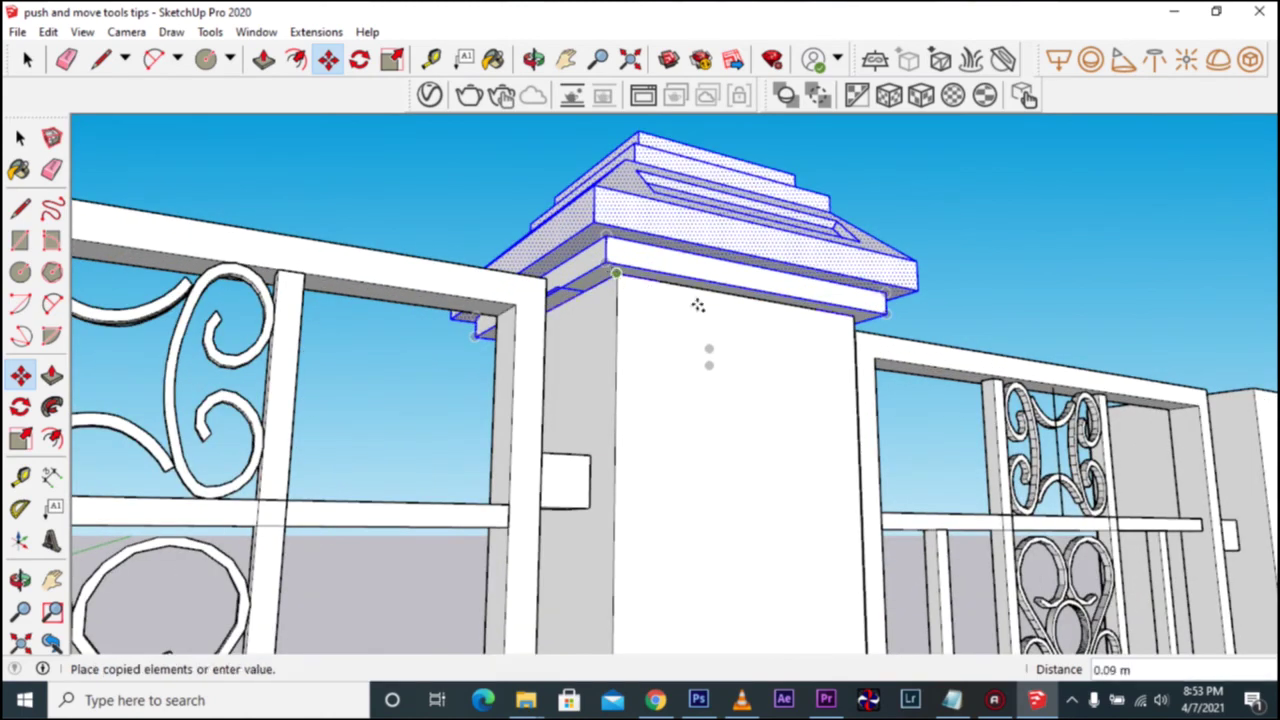
{"action": "mouse_move", "coordinate": [714, 334]}
{"action": "middle_mouse_down"}
{"action": "mouse_move", "coordinate": [734, 355]}
{"action": "mouse_move", "coordinate": [701, 337]}
{"action": "middle_mouse_up"}
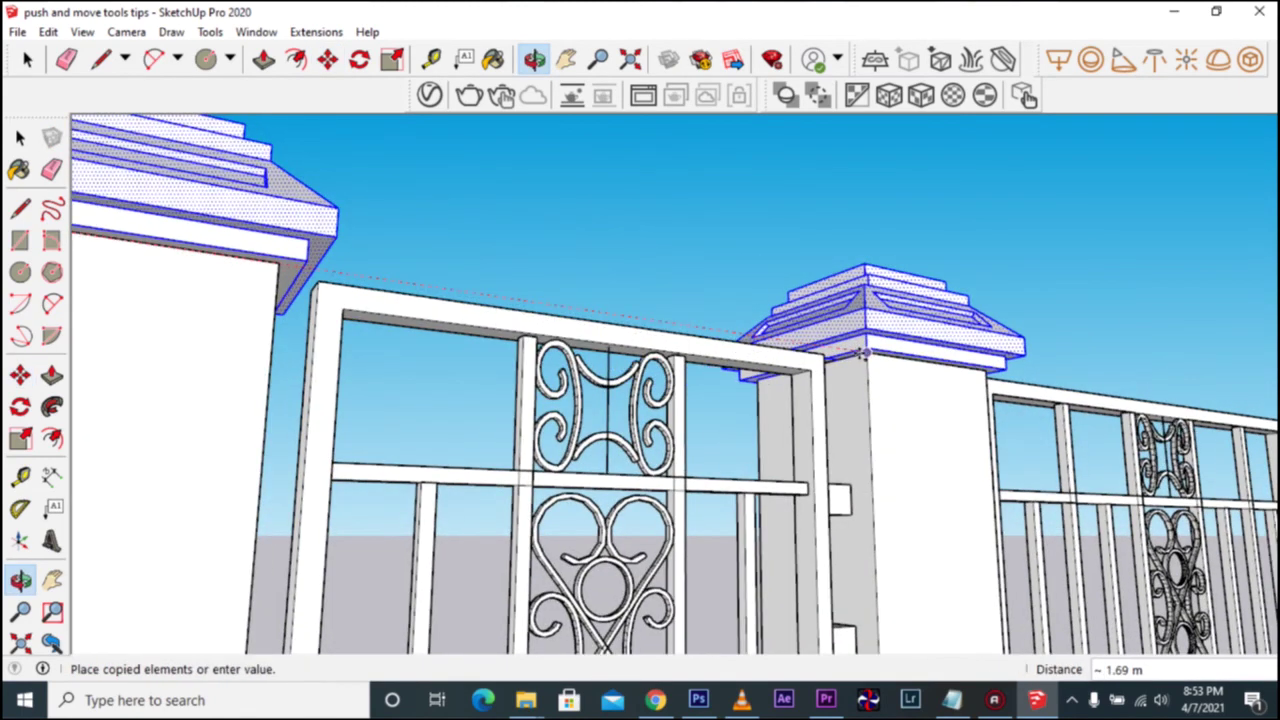
{"action": "left_click", "coordinate": [701, 337]}
Copy the cap onto the far pillar, 4.08 m along the fence
{"action": "scroll", "coordinate": [701, 337], "scroll_direction": "up", "scroll_amount": 2}
{"action": "scroll", "coordinate": [701, 337], "scroll_direction": "up", "scroll_amount": 2}
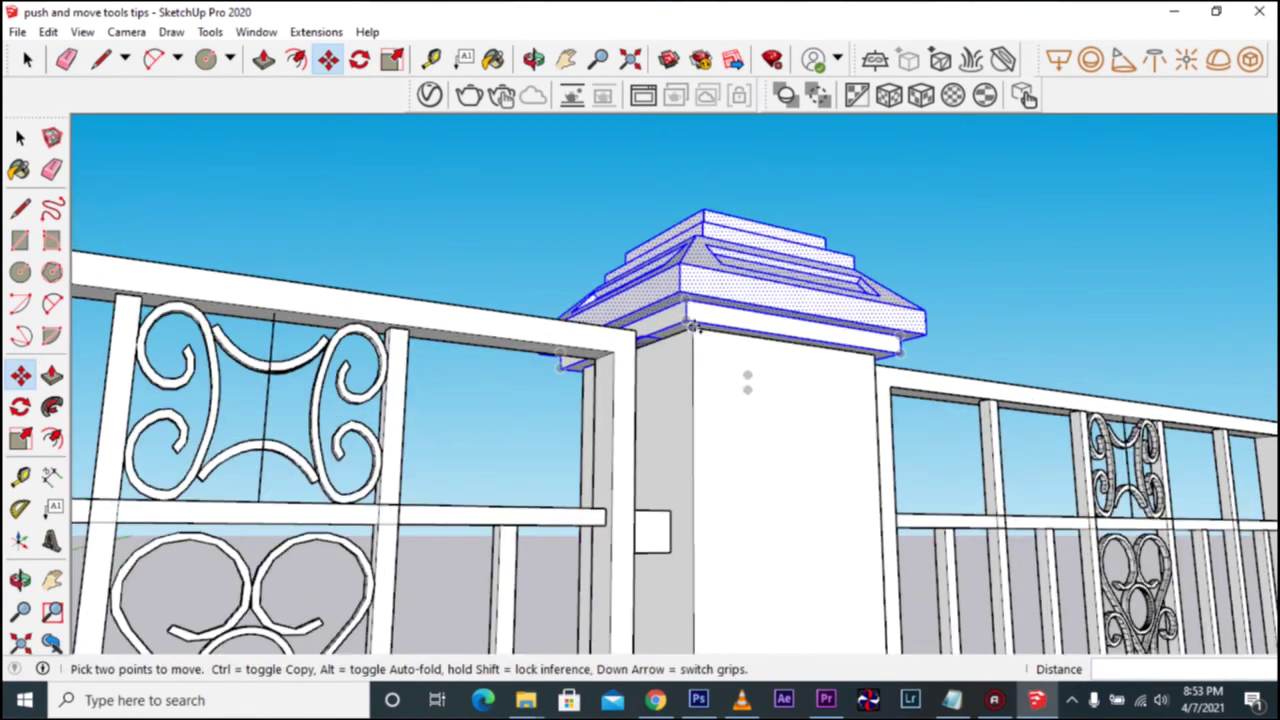
{"action": "left_click", "coordinate": [695, 327]}
{"action": "middle_click_drag", "start_coordinate": [695, 327], "coordinate": [900, 380]}
{"action": "scroll", "coordinate": [1000, 390], "scroll_direction": "down", "scroll_amount": 3}
{"action": "left_click", "coordinate": [1045, 399]}
{"action": "left_click", "coordinate": [20, 138]}
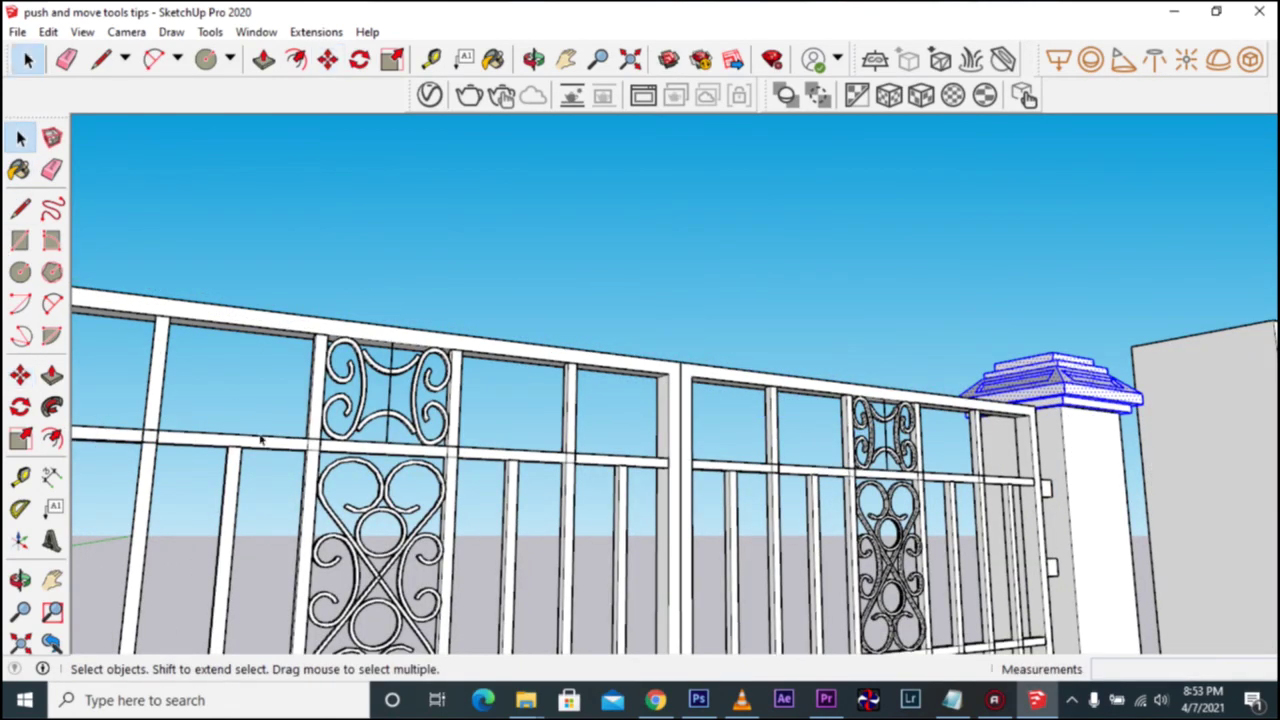
{"action": "scroll", "coordinate": [262, 440], "scroll_direction": "down", "scroll_amount": 3}
{"action": "scroll", "coordinate": [262, 440], "scroll_direction": "down", "scroll_amount": 2}
{"action": "mouse_move", "coordinate": [262, 440]}
{"action": "middle_mouse_down"}
{"action": "mouse_move", "coordinate": [515, 455]}
{"action": "mouse_move", "coordinate": [589, 298]}
{"action": "middle_mouse_up"}
{"action": "left_click", "coordinate": [589, 298]}
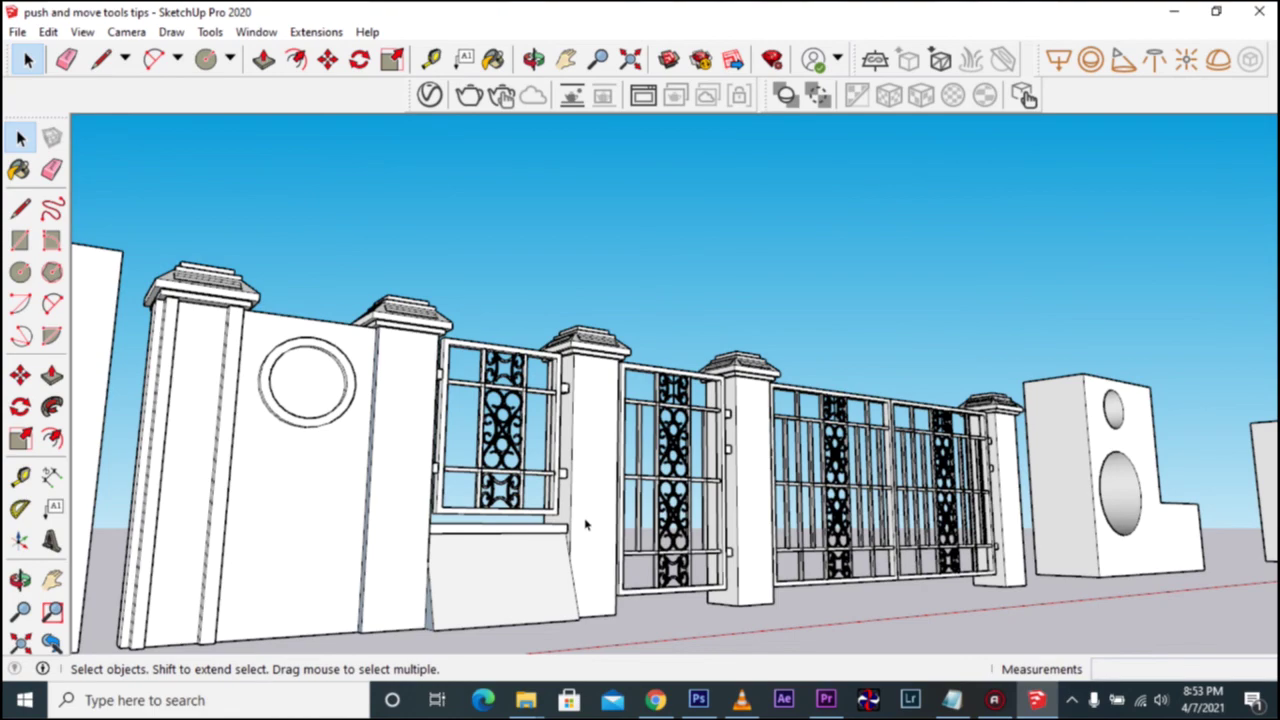
{"action": "scroll", "coordinate": [577, 530], "scroll_direction": "down", "scroll_amount": 2}
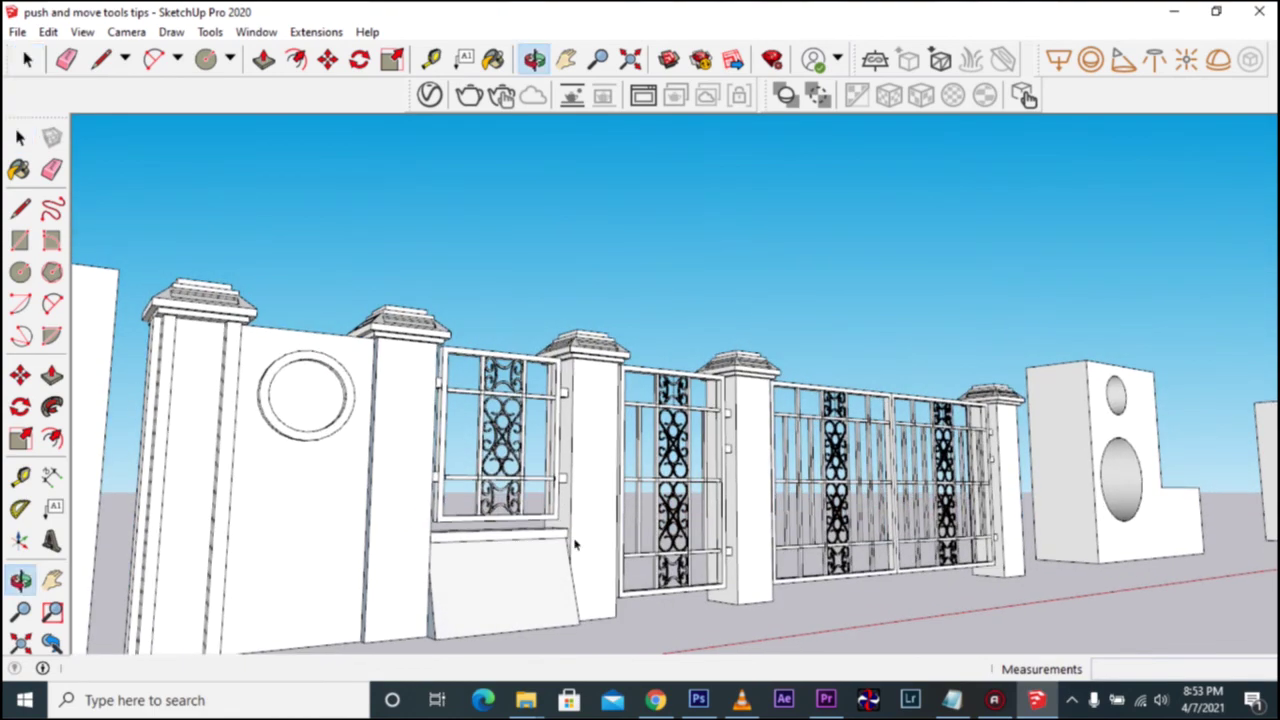
{"action": "scroll", "coordinate": [490, 510], "scroll_direction": "up", "scroll_amount": 3}
{"action": "scroll", "coordinate": [487, 507], "scroll_direction": "down", "scroll_amount": 1}
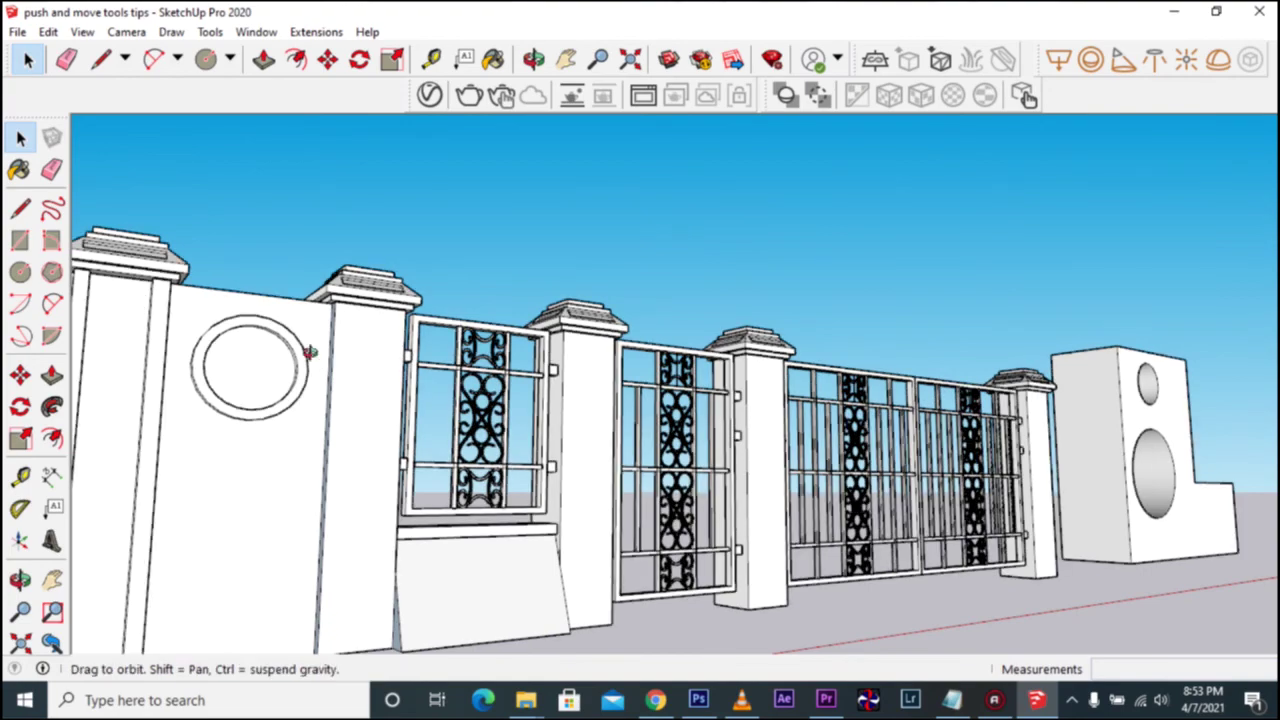
{"action": "middle_click_drag", "start_coordinate": [325, 357], "coordinate": [290, 372]}
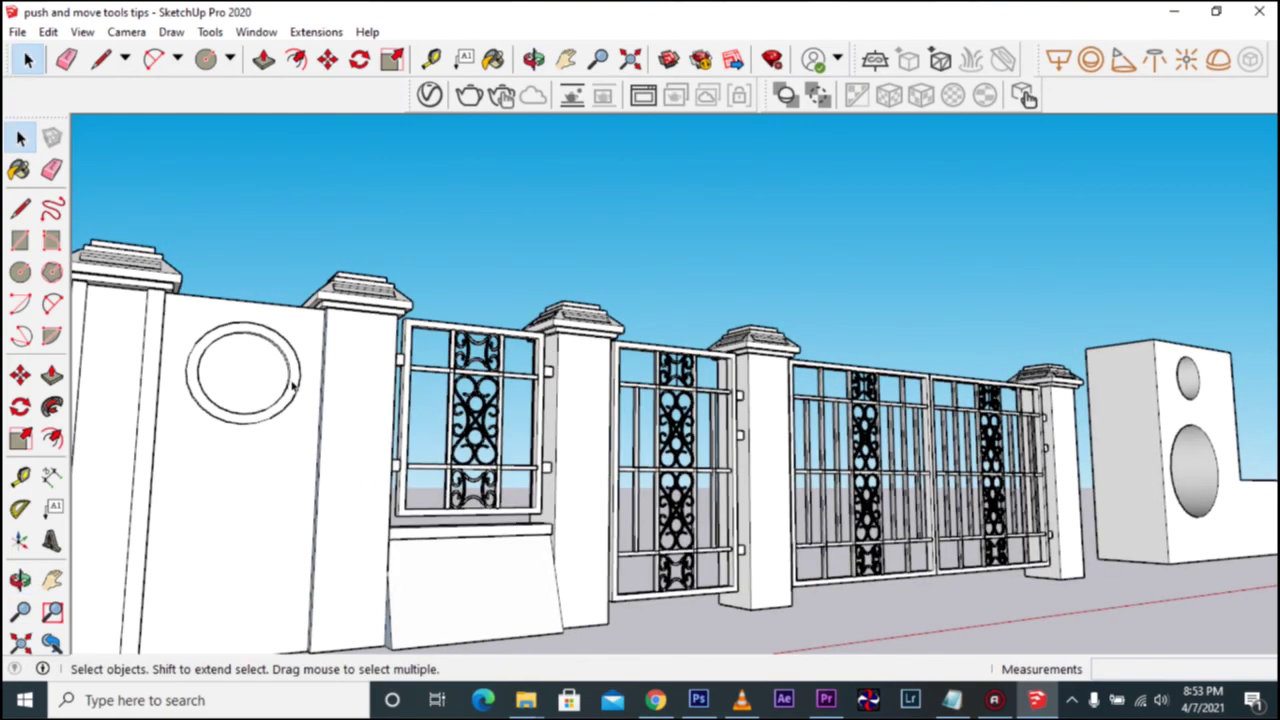